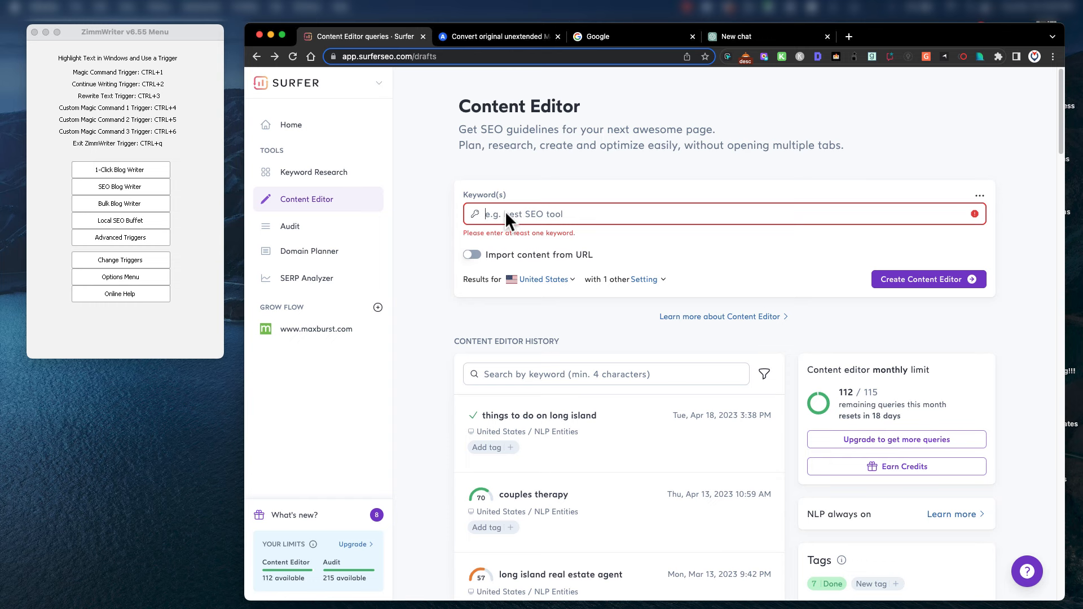
Enter 'things to do on long island' in Surfer's Keyword(s) field, then clear it again.
{"action": "type", "text": "things to "}
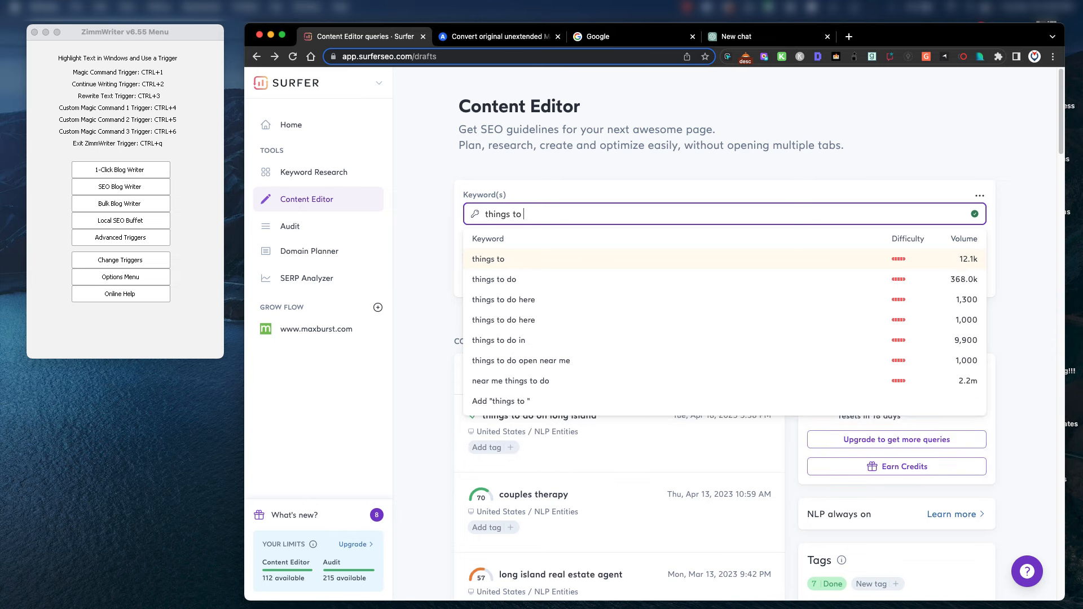
{"action": "type", "text": "do on l"}
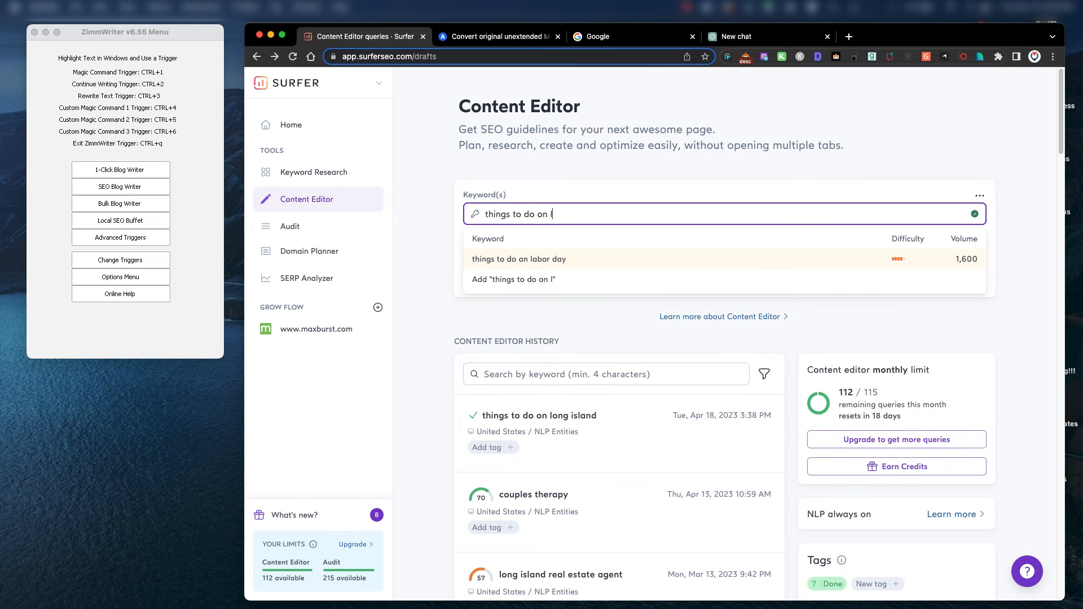
{"action": "type", "text": "ong island"}
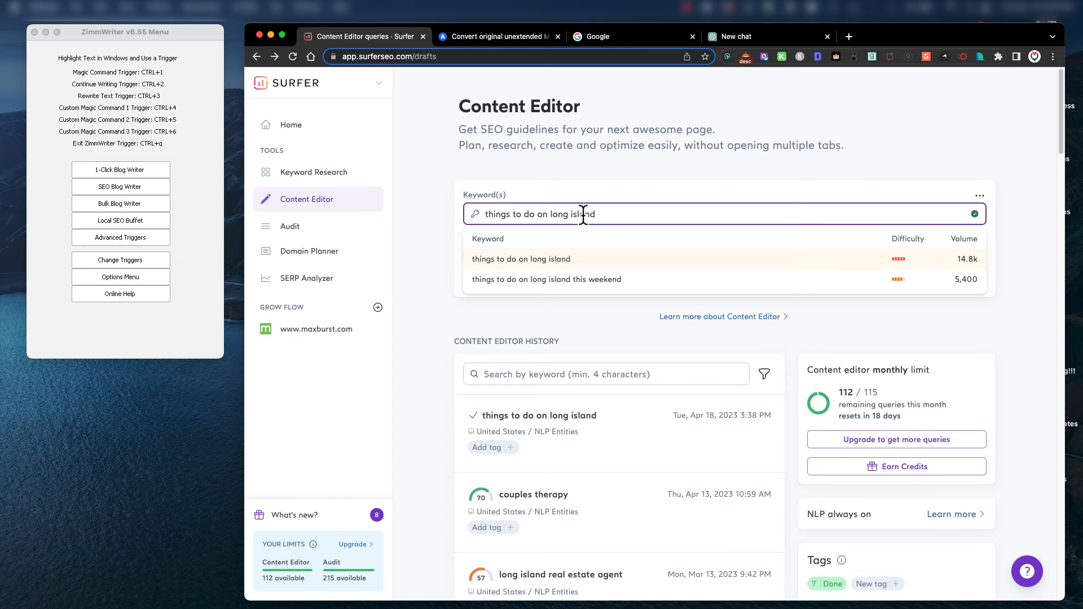
{"action": "key", "text": "super+a"}
{"action": "key", "text": "BackSpace"}
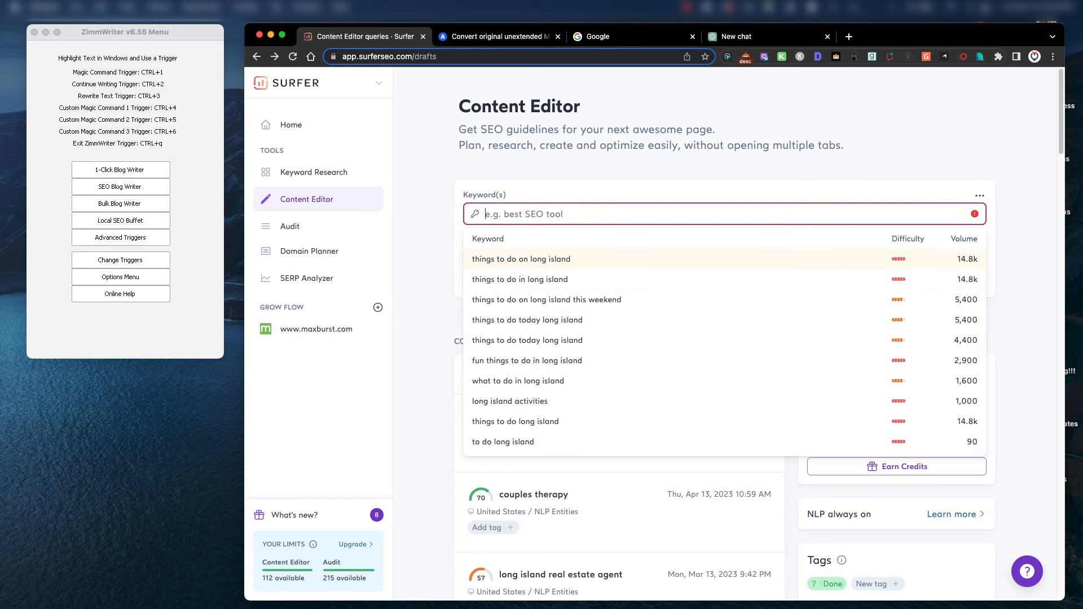
{"action": "left_click", "coordinate": [442, 275]}
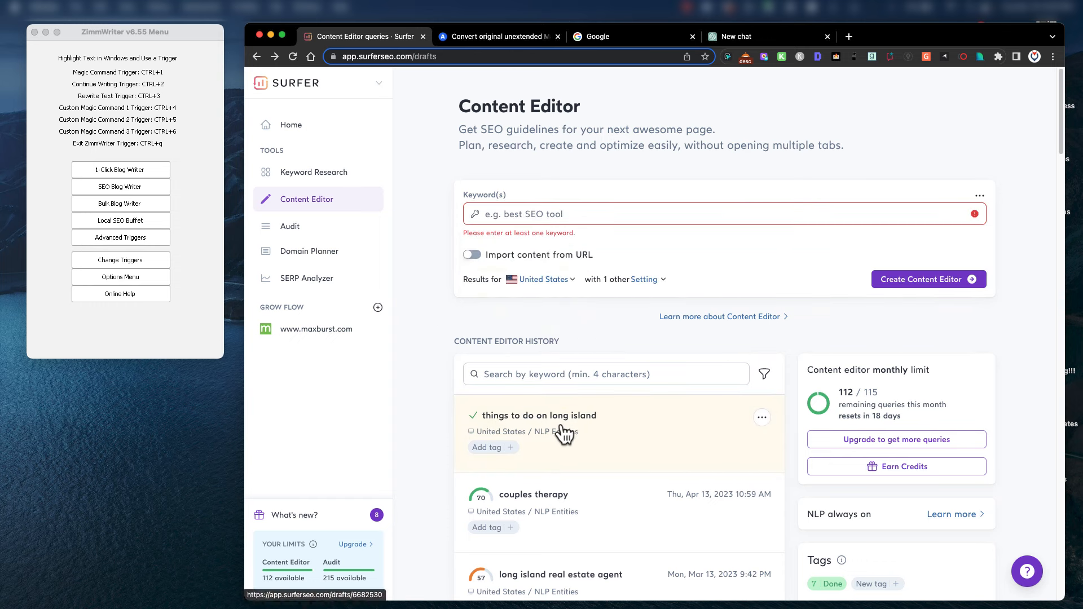
{"action": "left_click", "coordinate": [618, 411]}
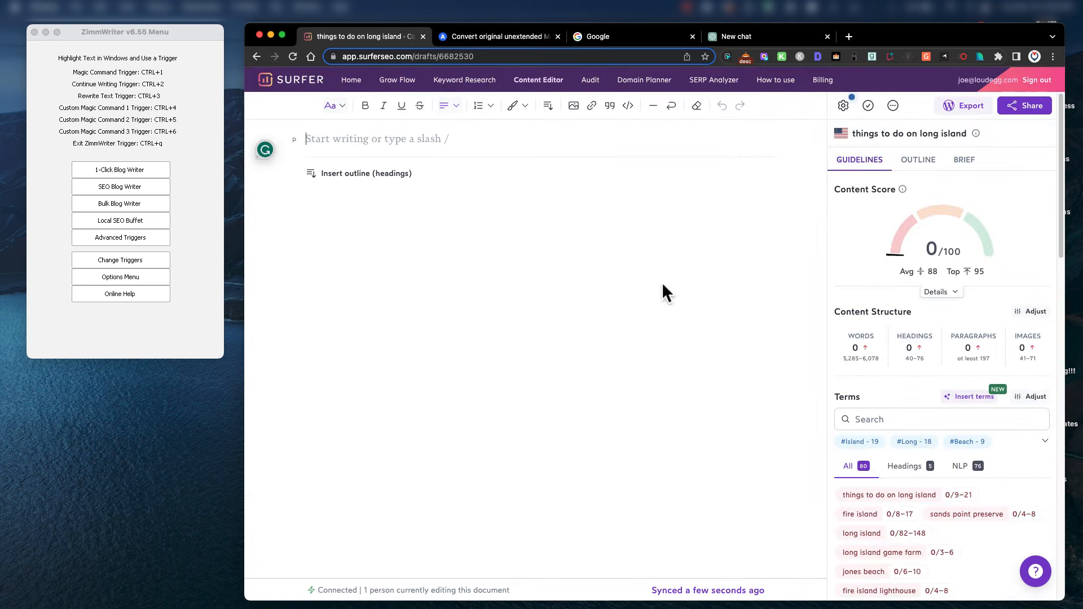
{"action": "left_click", "coordinate": [309, 139]}
{"action": "scroll", "coordinate": [919, 485], "scroll_direction": "down", "scroll_amount": 5}
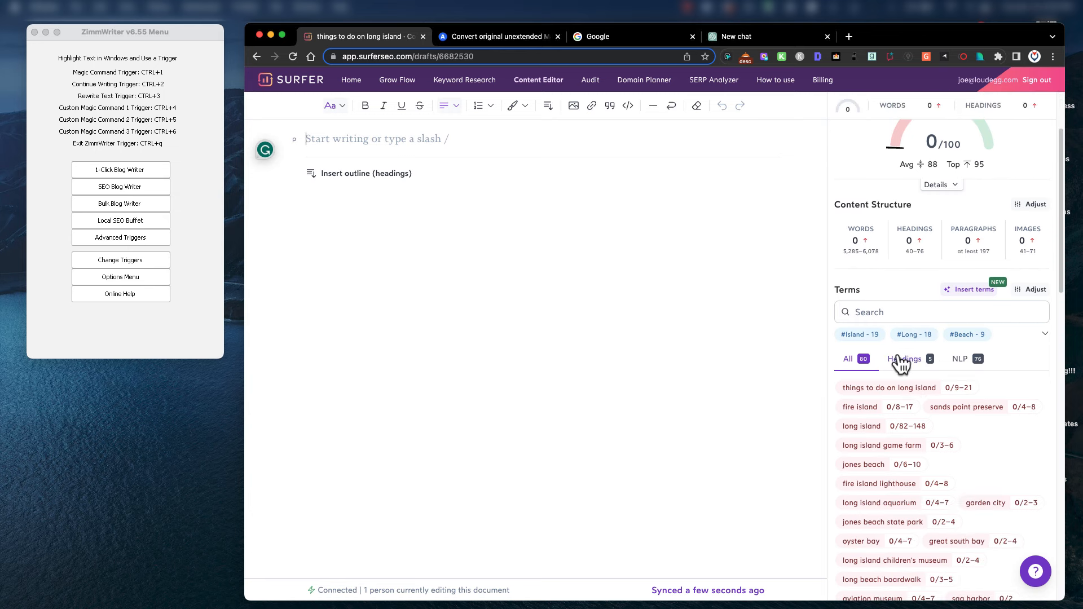
{"action": "scroll", "coordinate": [917, 367], "scroll_direction": "up", "scroll_amount": 5}
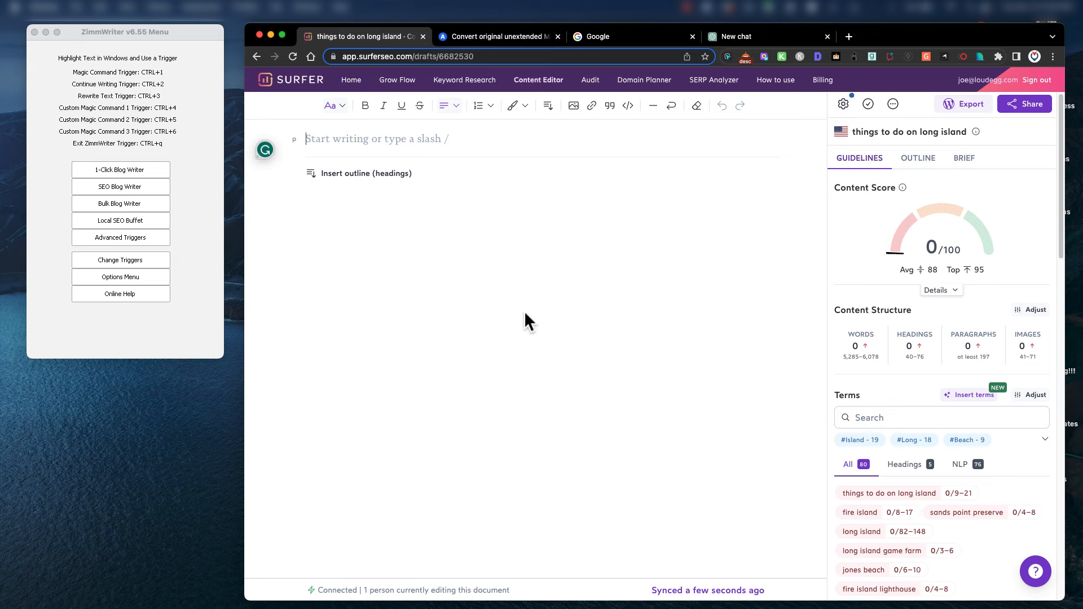
{"action": "scroll", "coordinate": [954, 514], "scroll_direction": "down", "scroll_amount": 1}
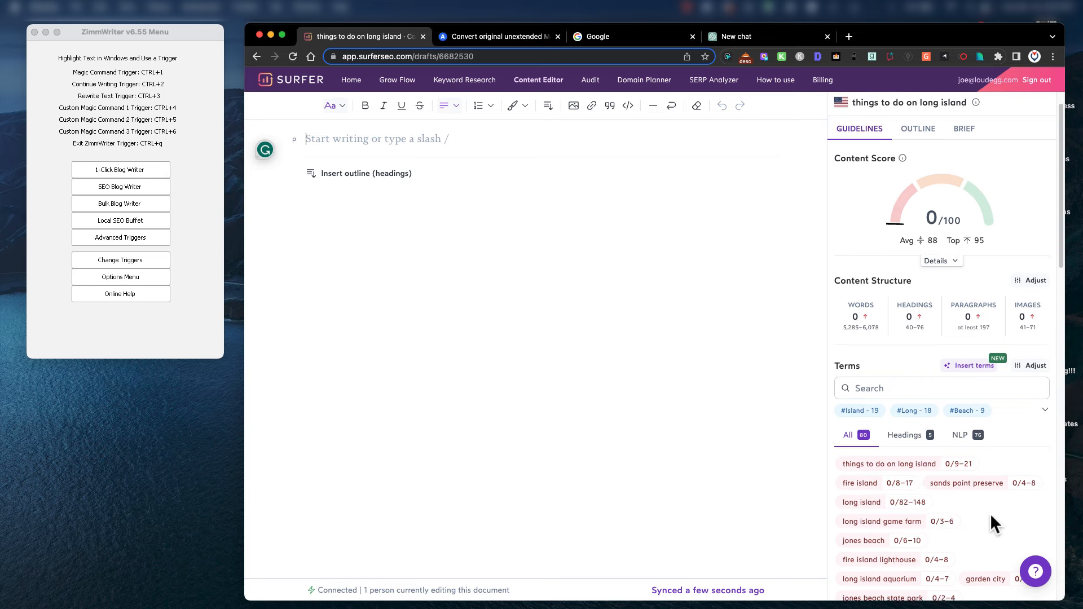
{"action": "scroll", "coordinate": [991, 513], "scroll_direction": "down", "scroll_amount": 4}
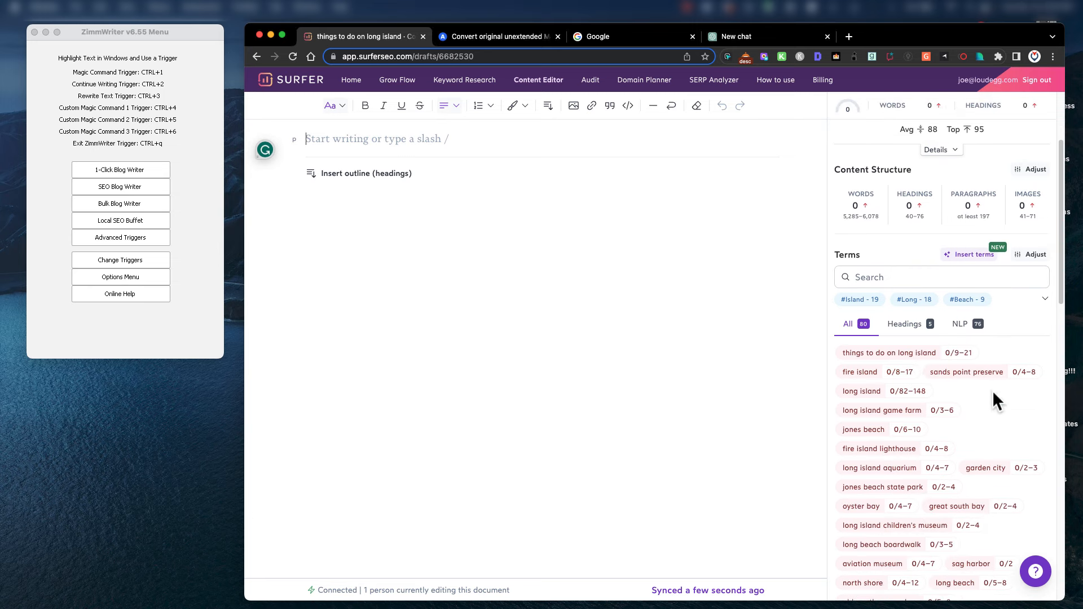
{"action": "scroll", "coordinate": [991, 466], "scroll_direction": "down", "scroll_amount": 10}
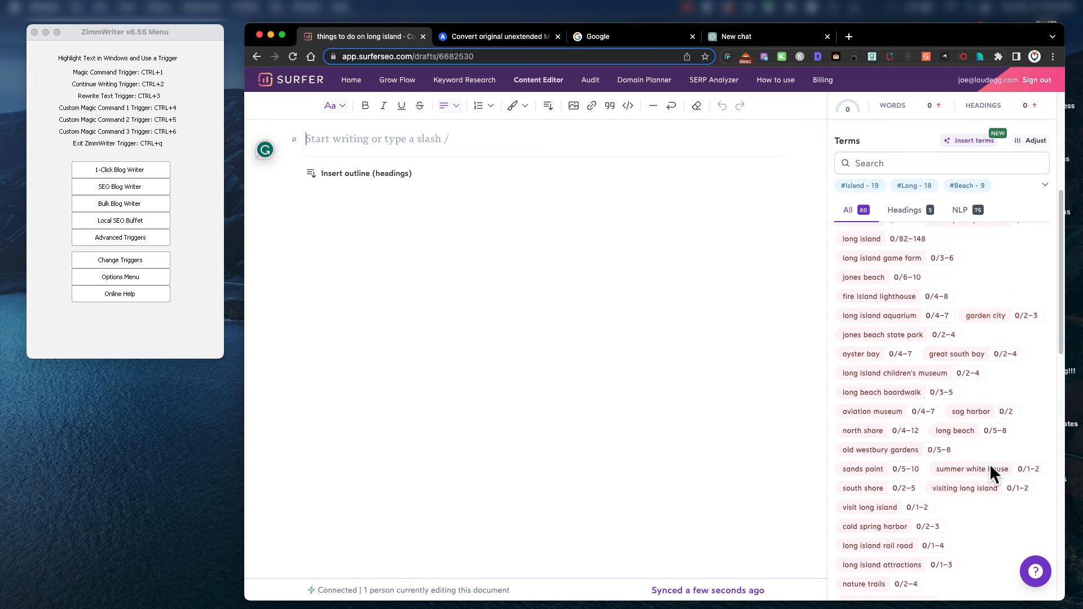
{"action": "scroll", "coordinate": [990, 464], "scroll_direction": "down", "scroll_amount": 1}
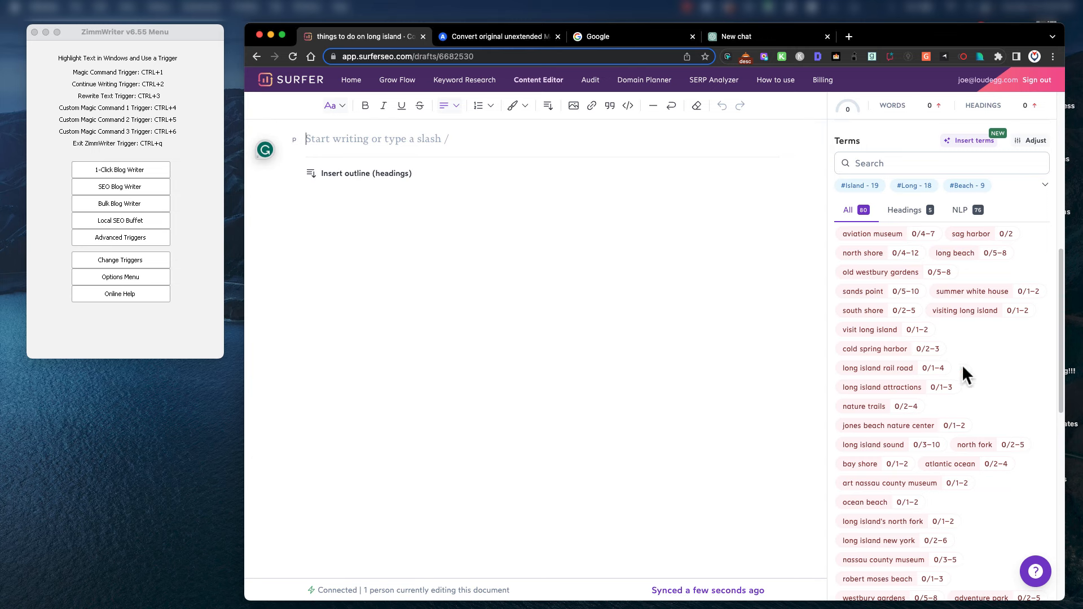
{"action": "scroll", "coordinate": [960, 364], "scroll_direction": "up", "scroll_amount": 10}
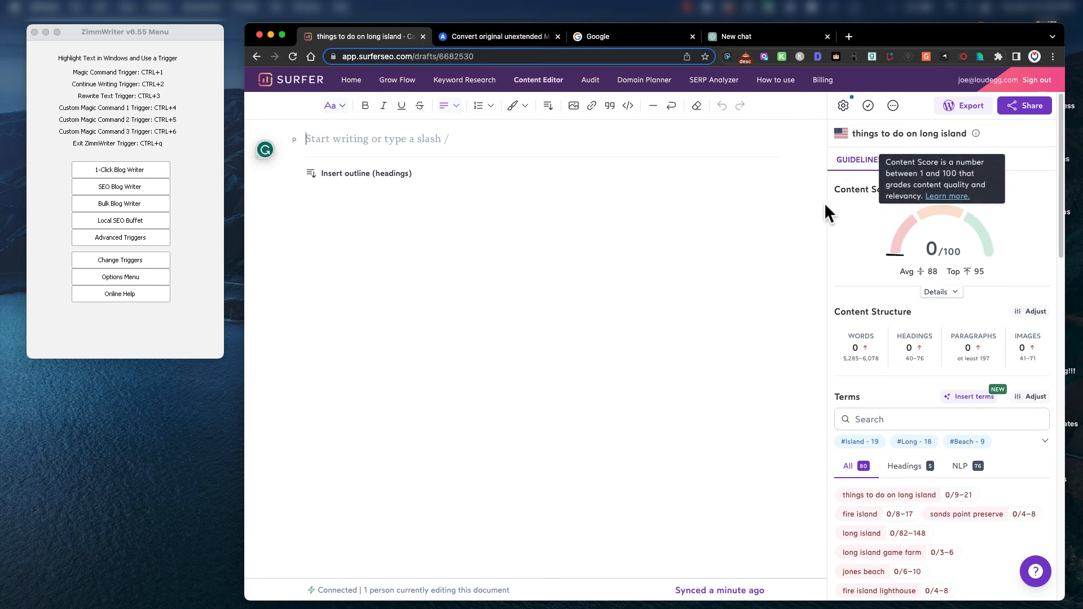
{"action": "scroll", "coordinate": [939, 486], "scroll_direction": "down", "scroll_amount": 3}
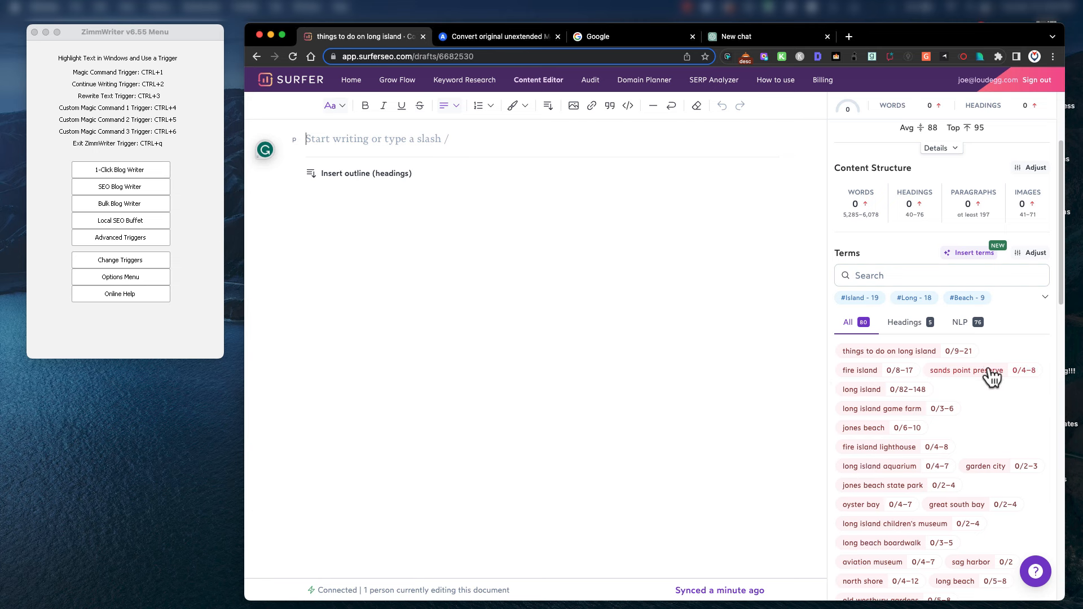
{"action": "scroll", "coordinate": [989, 374], "scroll_direction": "up", "scroll_amount": 3}
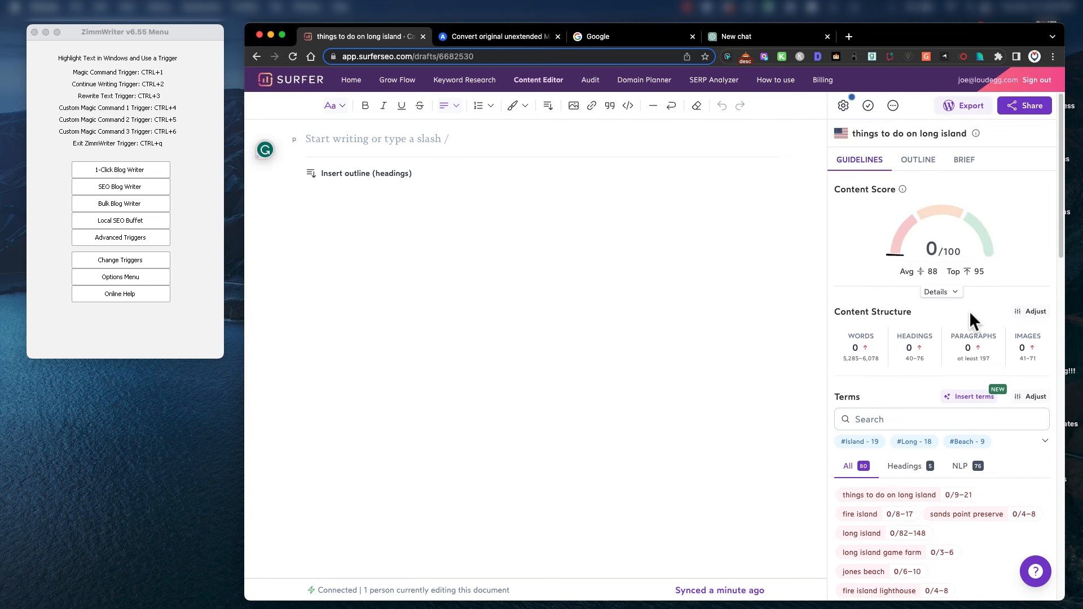
Download the Long Island document's Surfer guidelines as a .txt file.
{"action": "left_click", "coordinate": [894, 105]}
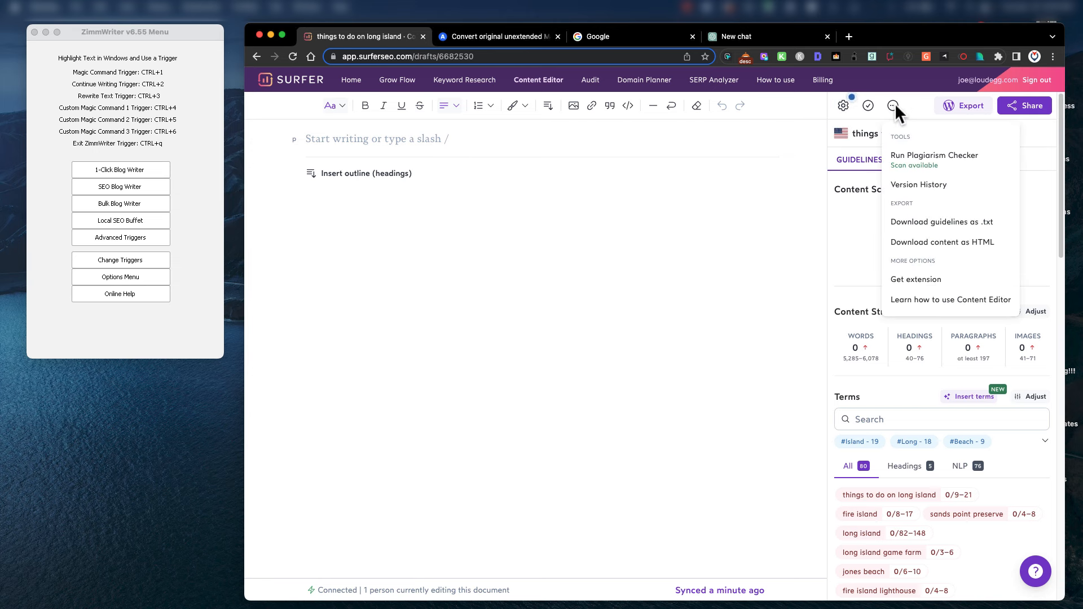
{"action": "left_click", "coordinate": [963, 222]}
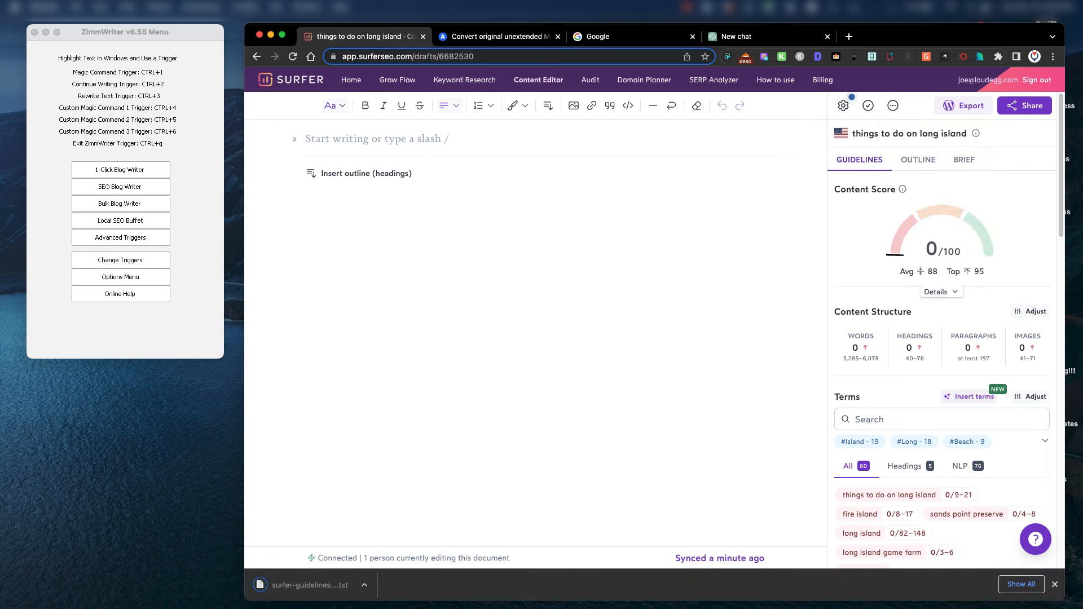
{"action": "left_click", "coordinate": [1055, 585]}
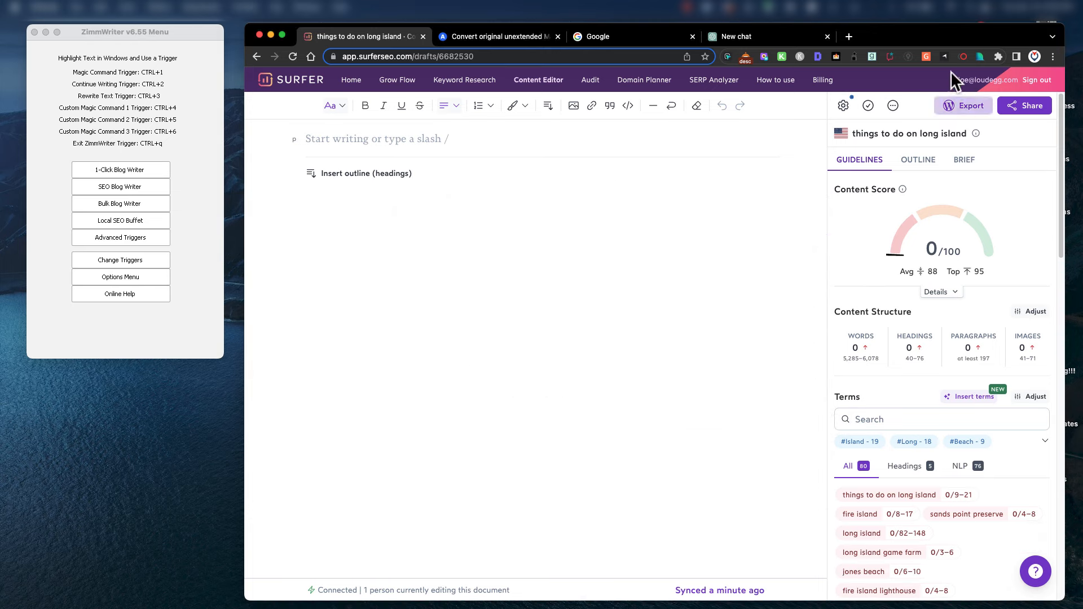
Place the guidelines text file at the top right beside the browser and bring up ZimmWriter.
{"action": "left_click_drag", "start_coordinate": [929, 35], "coordinate": [926, 289]}
{"action": "left_click", "coordinate": [760, 203]}
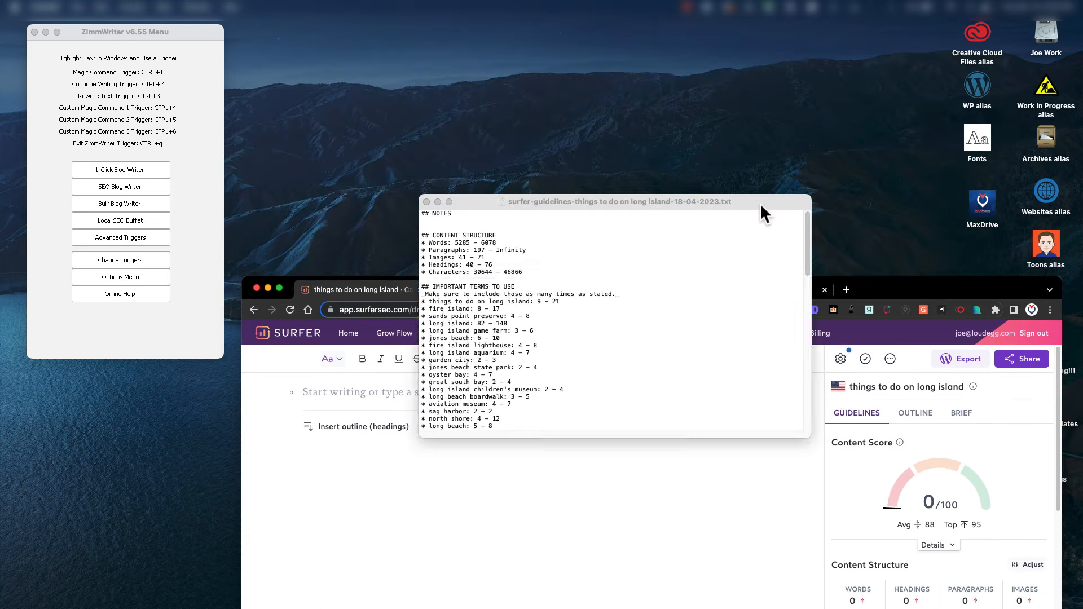
{"action": "left_click_drag", "start_coordinate": [760, 203], "coordinate": [740, 76]}
{"action": "left_click_drag", "start_coordinate": [899, 290], "coordinate": [906, 172]}
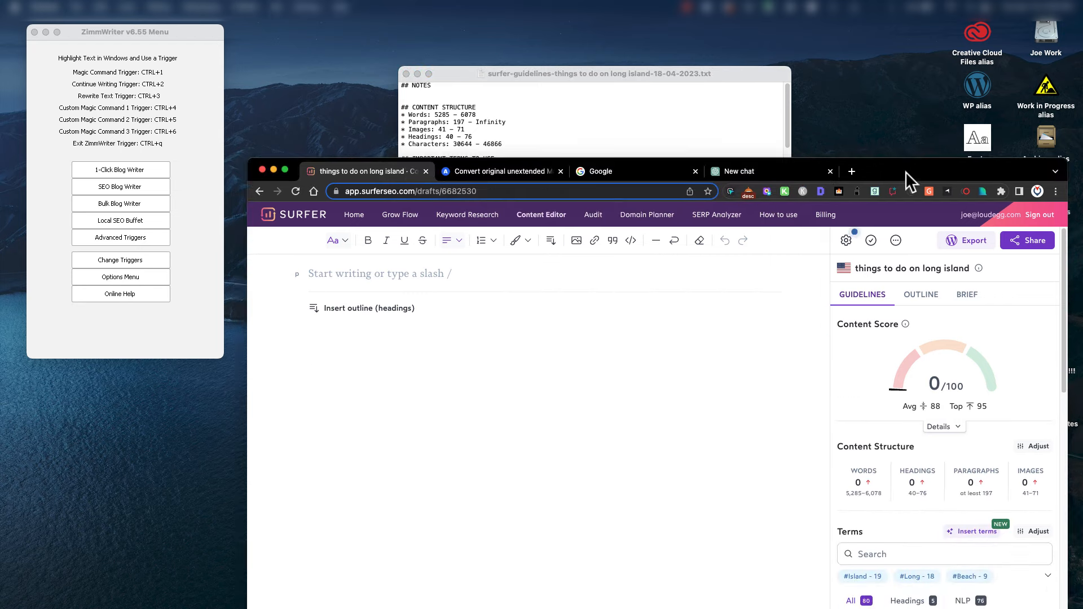
{"action": "left_click", "coordinate": [697, 89]}
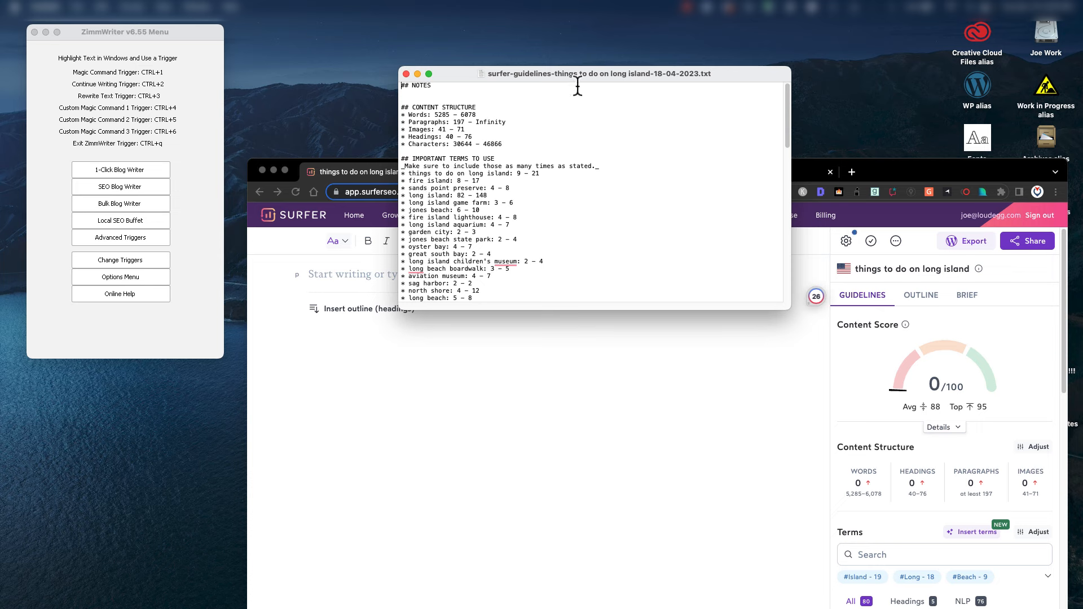
{"action": "left_click_drag", "start_coordinate": [634, 73], "coordinate": [802, 47]}
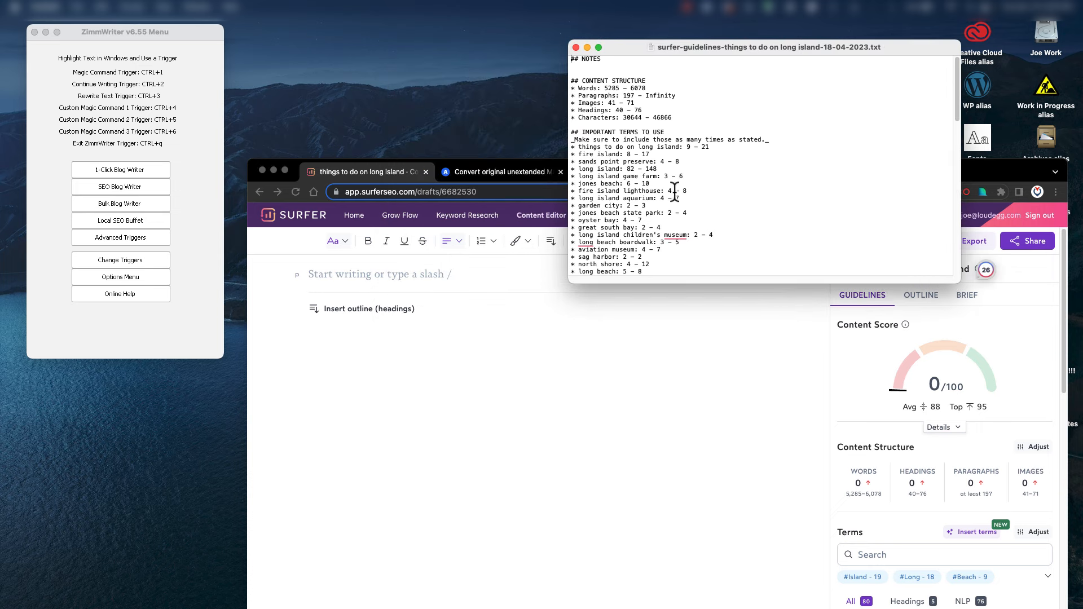
{"action": "left_click", "coordinate": [124, 33]}
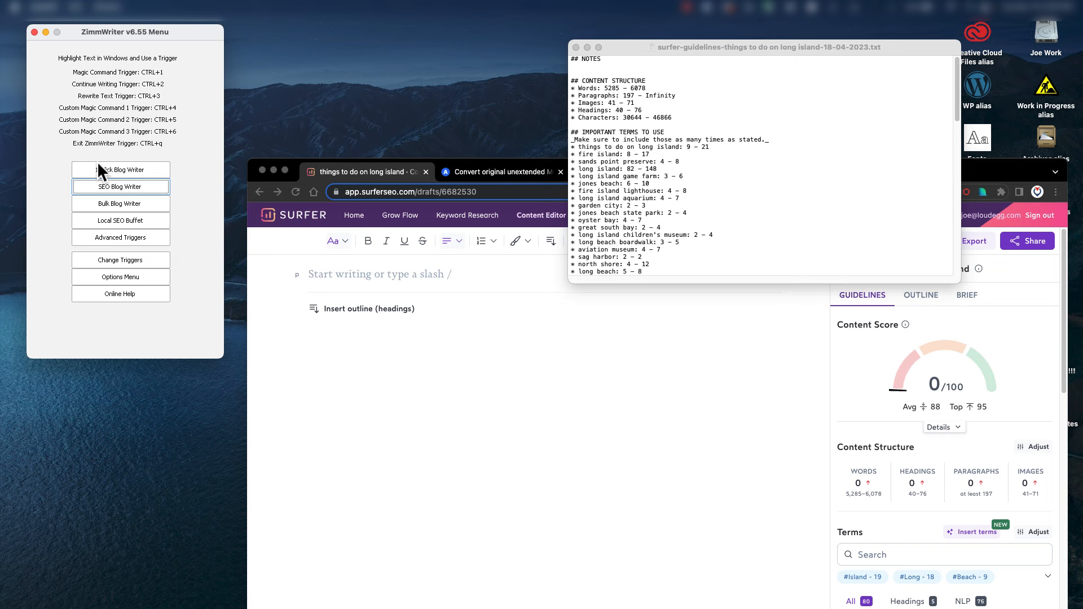
Open the SEO Blog Writer and title the post 'Things To Do On Long Island'.
{"action": "left_click", "coordinate": [121, 187]}
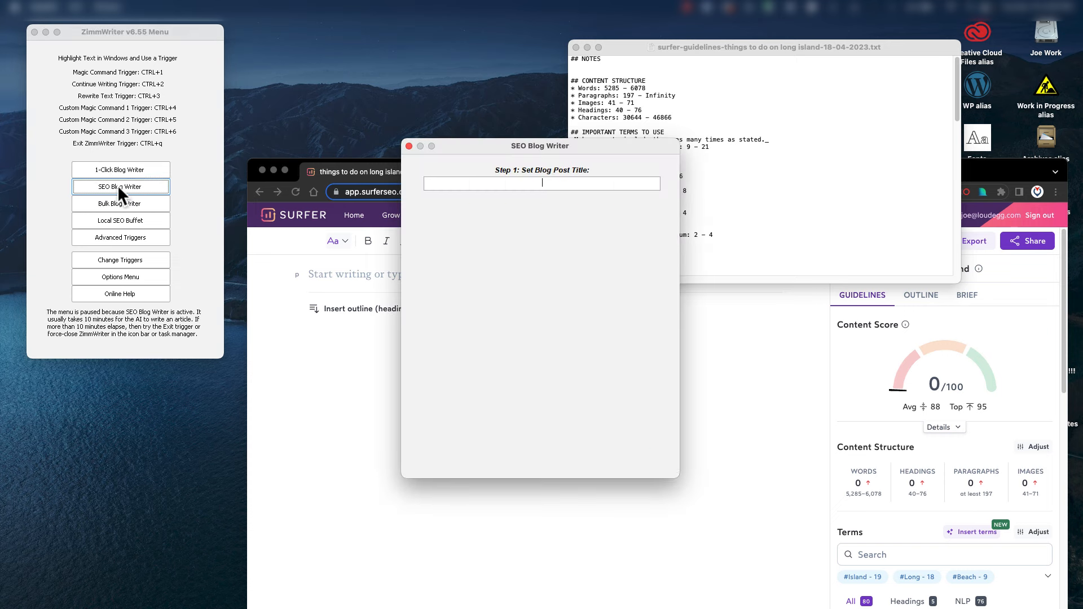
{"action": "left_click_drag", "start_coordinate": [529, 144], "coordinate": [221, 218]}
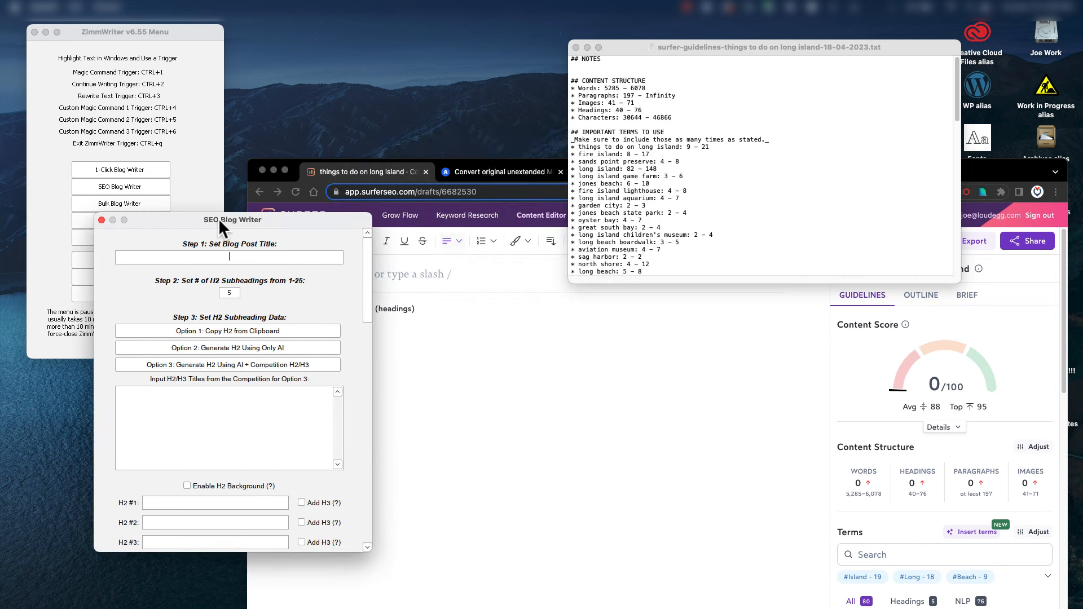
{"action": "left_click", "coordinate": [226, 258]}
{"action": "type", "text": "Things To Do On Long Island"}
{"action": "left_click_drag", "start_coordinate": [290, 226], "coordinate": [368, 81]}
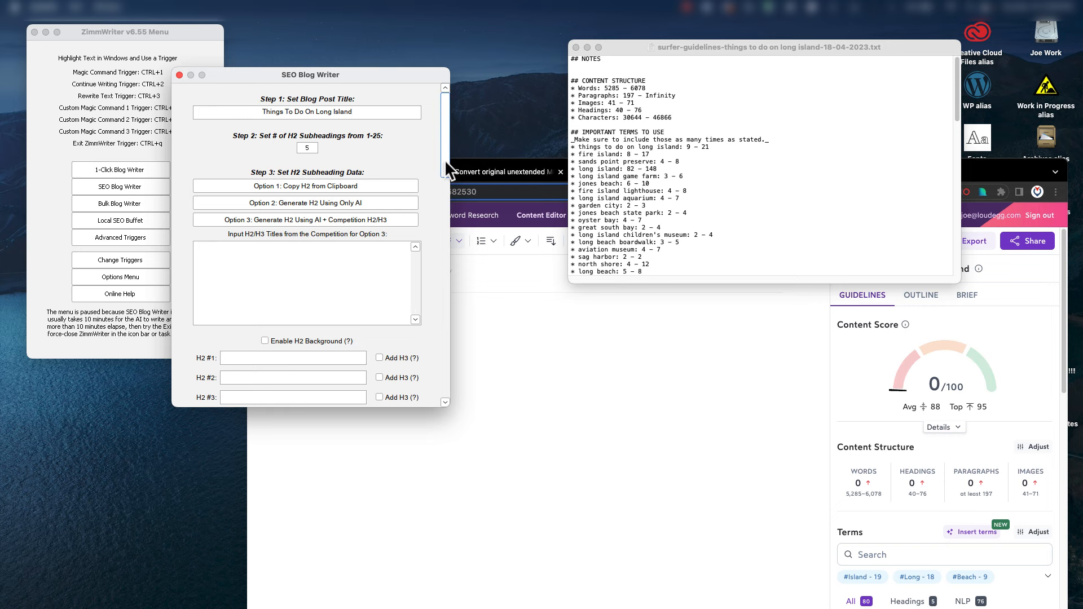
Scroll the writer to Step 5 and select the keyword terms in the guidelines file.
{"action": "left_click_drag", "start_coordinate": [445, 160], "coordinate": [430, 323]}
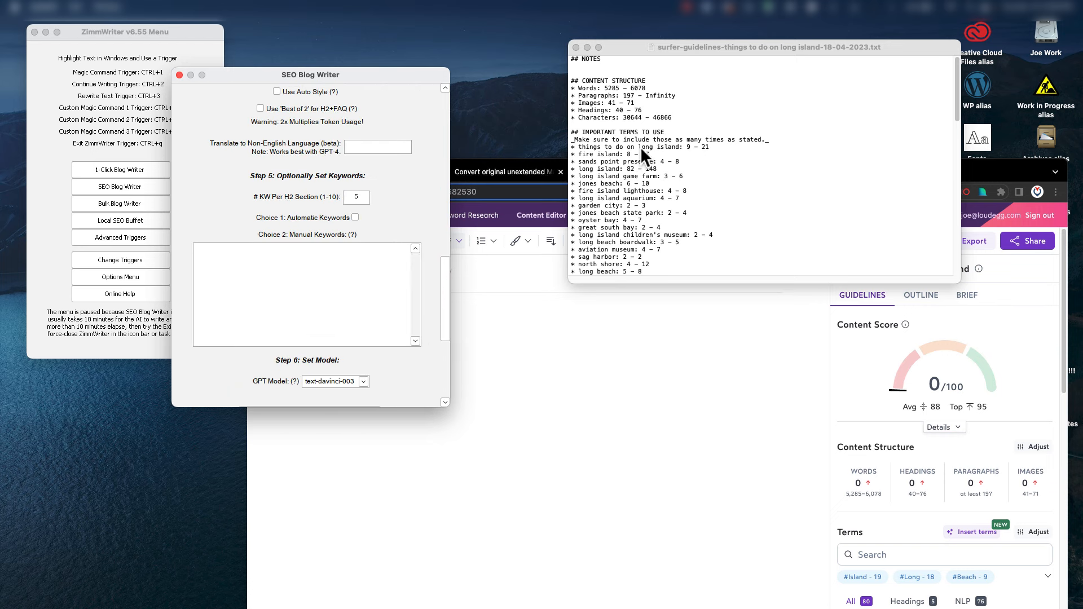
{"action": "left_click", "coordinate": [645, 48]}
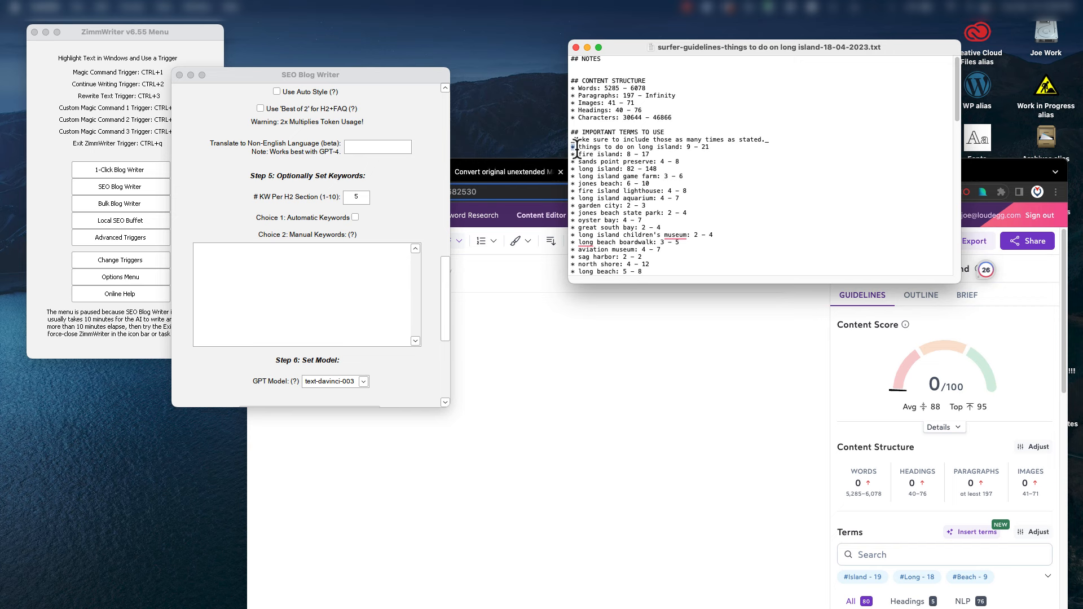
{"action": "left_click_drag", "start_coordinate": [572, 148], "coordinate": [692, 220]}
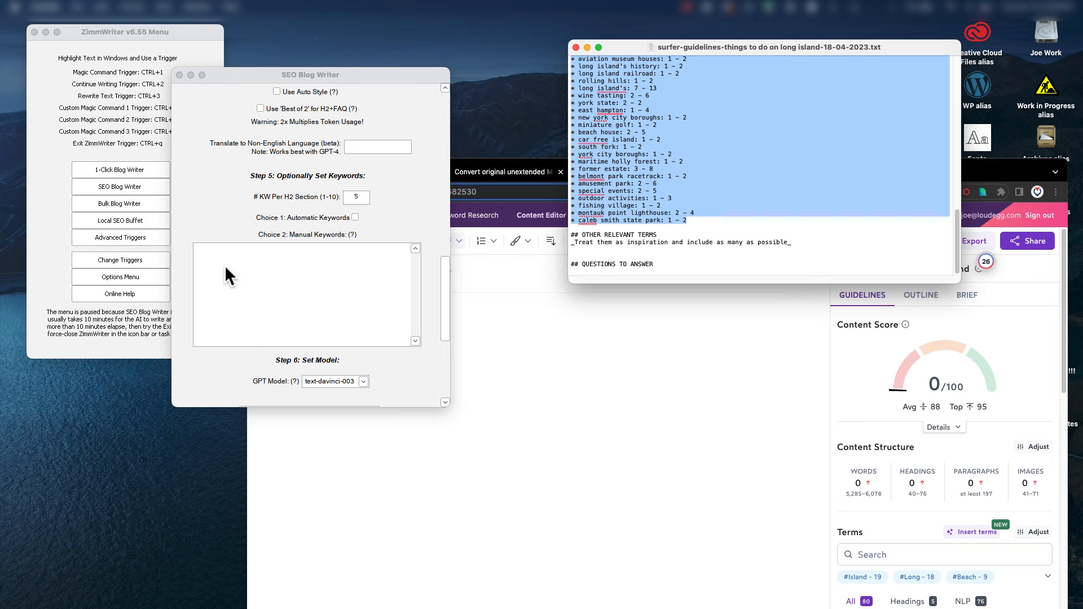
Paste Surfer's keyword list into the Manual Keywords box and scroll back to the top.
{"action": "left_click", "coordinate": [218, 248]}
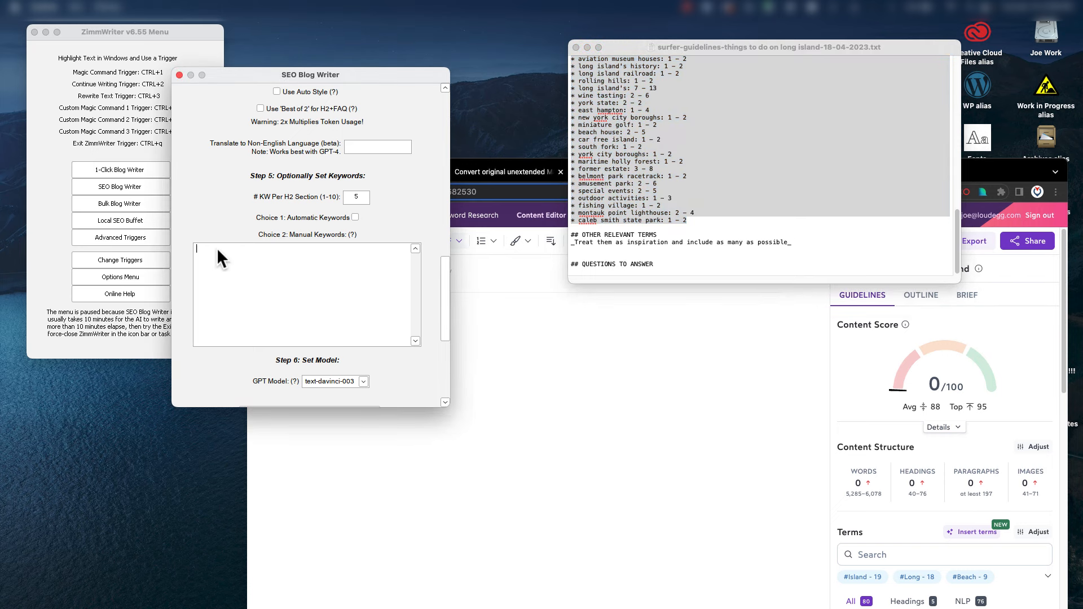
{"action": "key", "text": "super+v"}
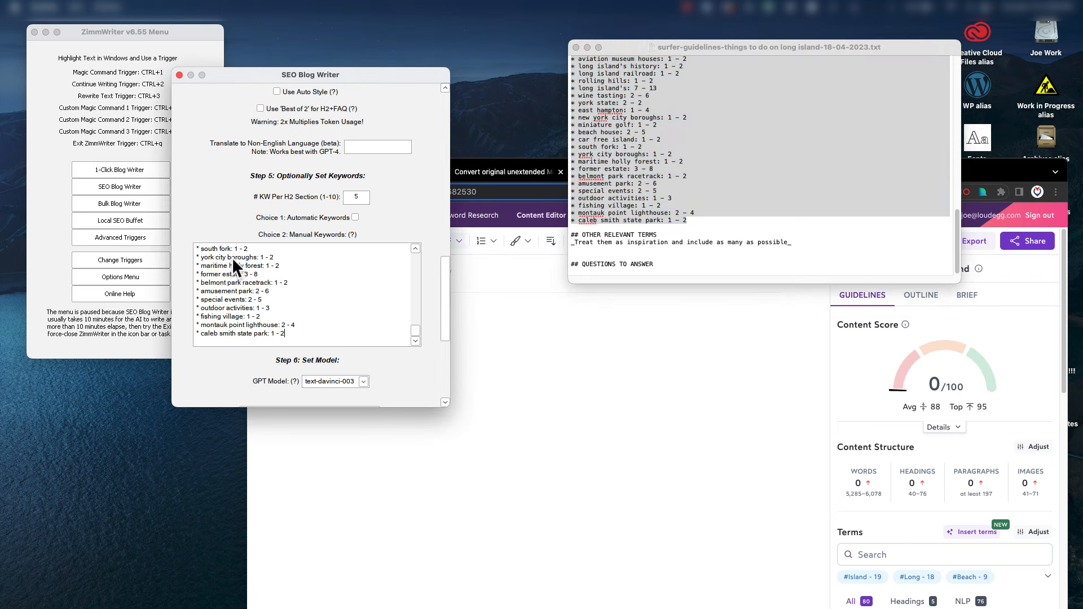
{"action": "right_click", "coordinate": [307, 263]}
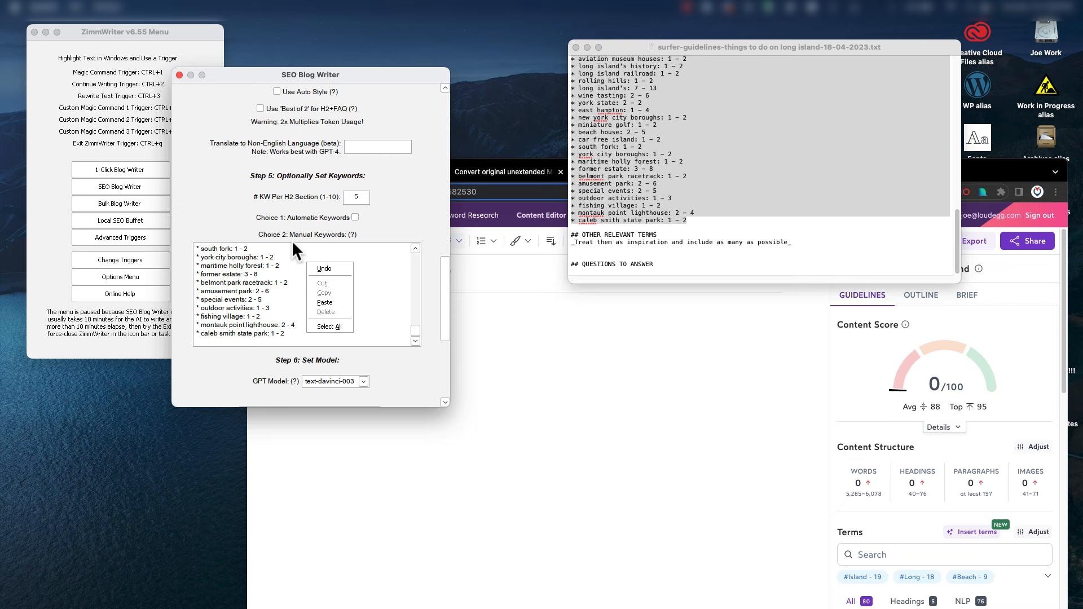
{"action": "left_click", "coordinate": [290, 242]}
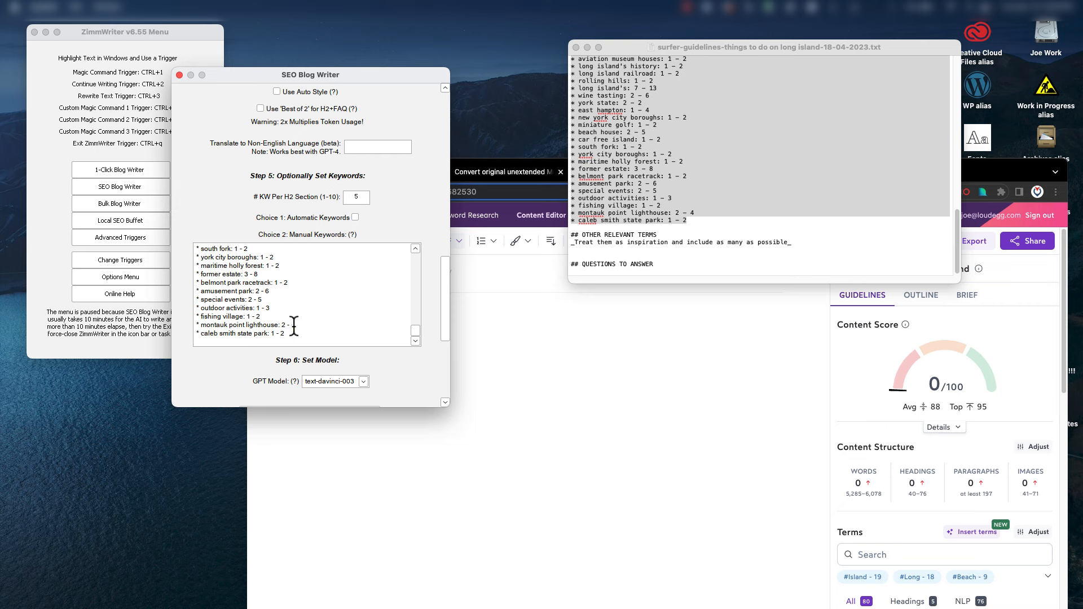
{"action": "scroll", "coordinate": [294, 325], "scroll_direction": "up", "scroll_amount": 6}
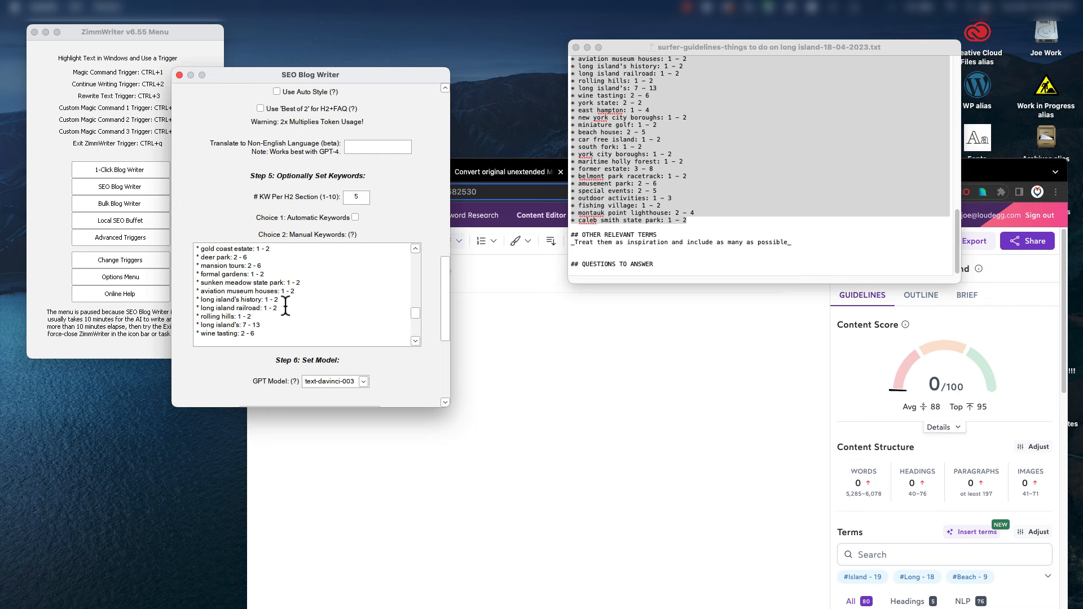
{"action": "scroll", "coordinate": [285, 306], "scroll_direction": "up", "scroll_amount": 5}
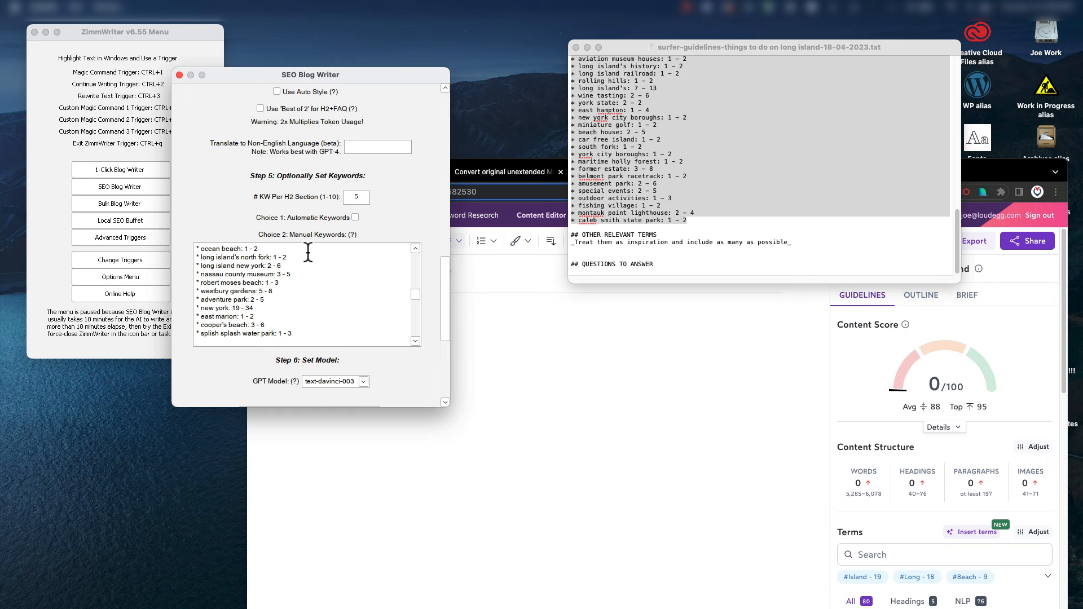
{"action": "scroll", "coordinate": [302, 271], "scroll_direction": "up", "scroll_amount": 4}
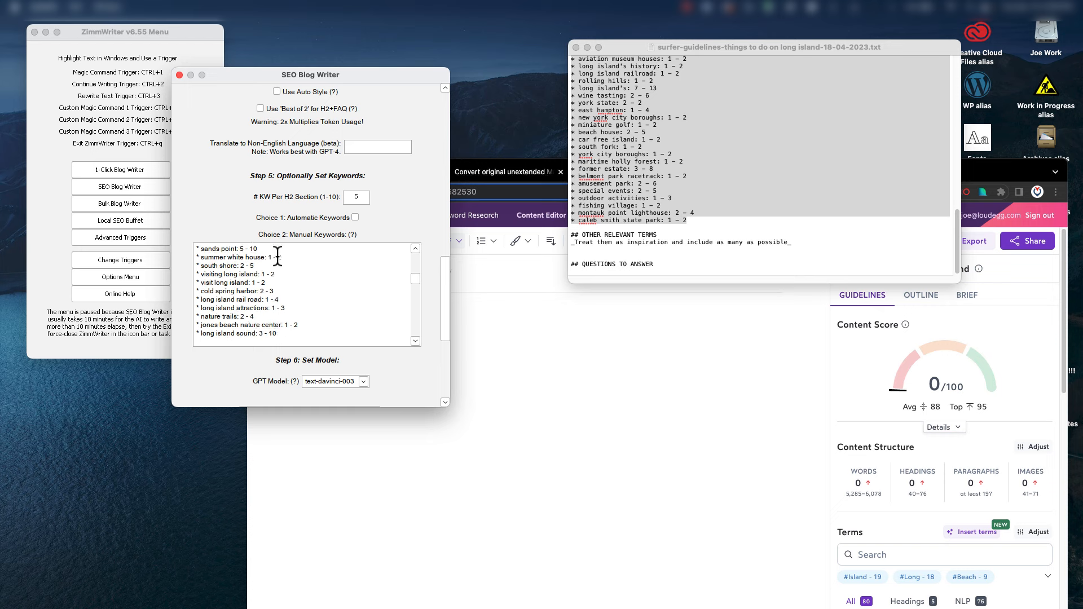
{"action": "scroll", "coordinate": [341, 292], "scroll_direction": "up", "scroll_amount": 2}
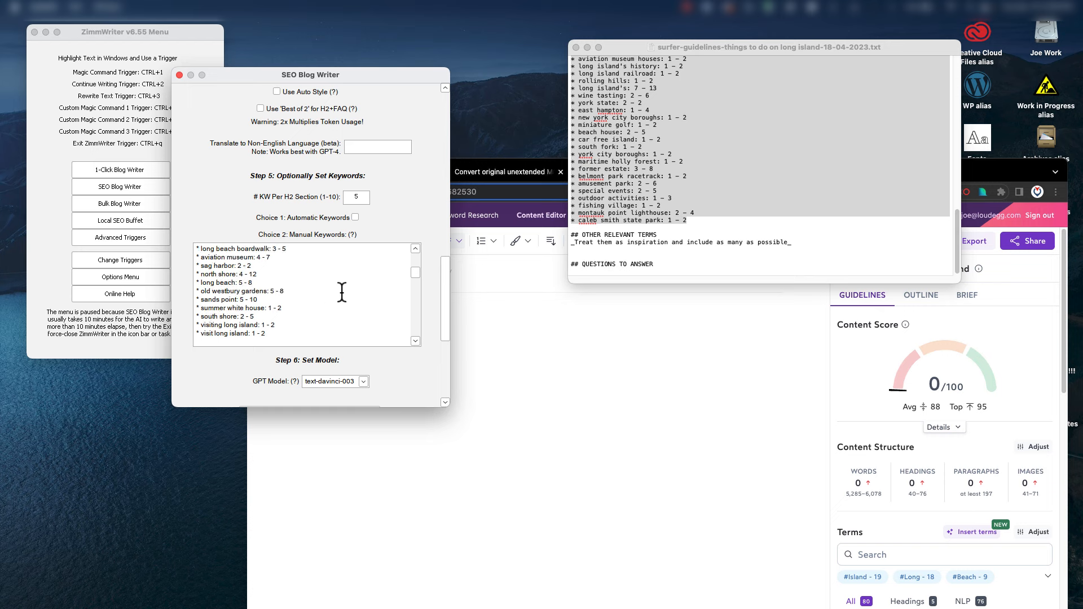
{"action": "scroll", "coordinate": [341, 292], "scroll_direction": "up", "scroll_amount": 3}
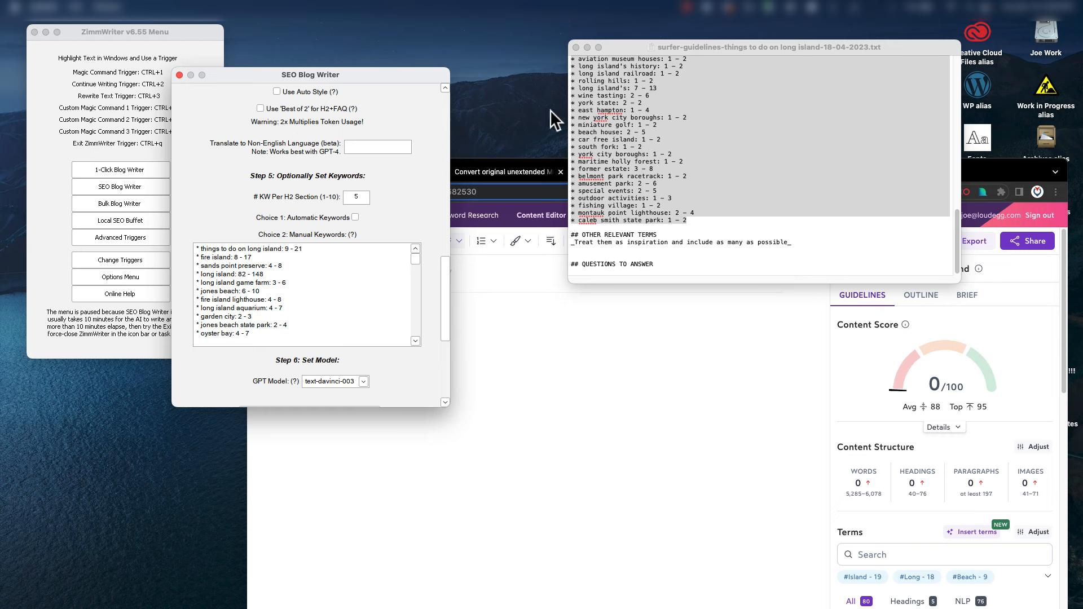
{"action": "scroll", "coordinate": [411, 212], "scroll_direction": "up", "scroll_amount": 10}
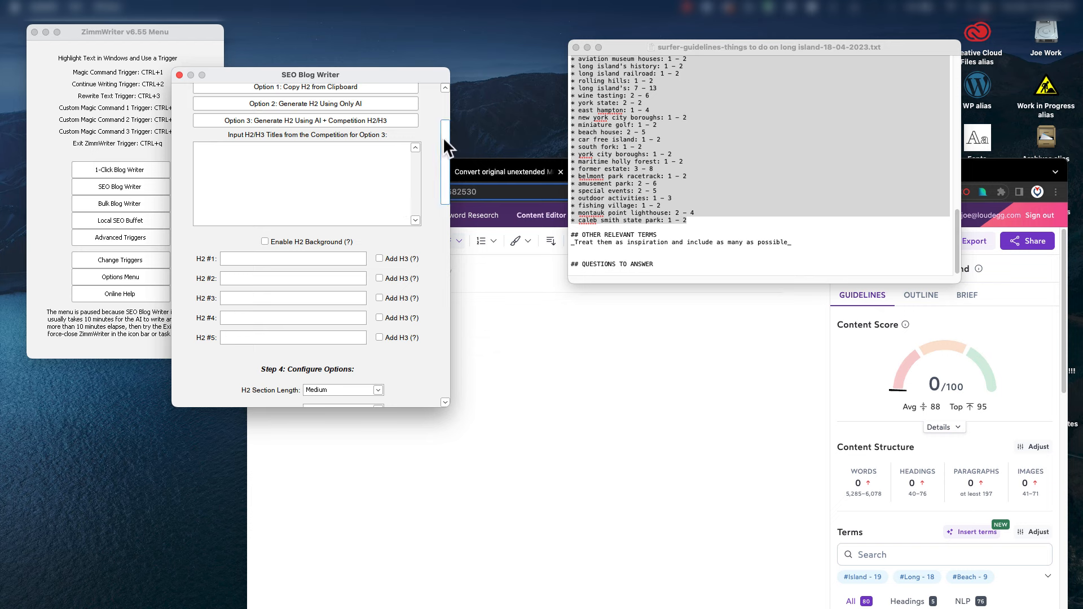
{"action": "left_click_drag", "start_coordinate": [446, 146], "coordinate": [452, 85]}
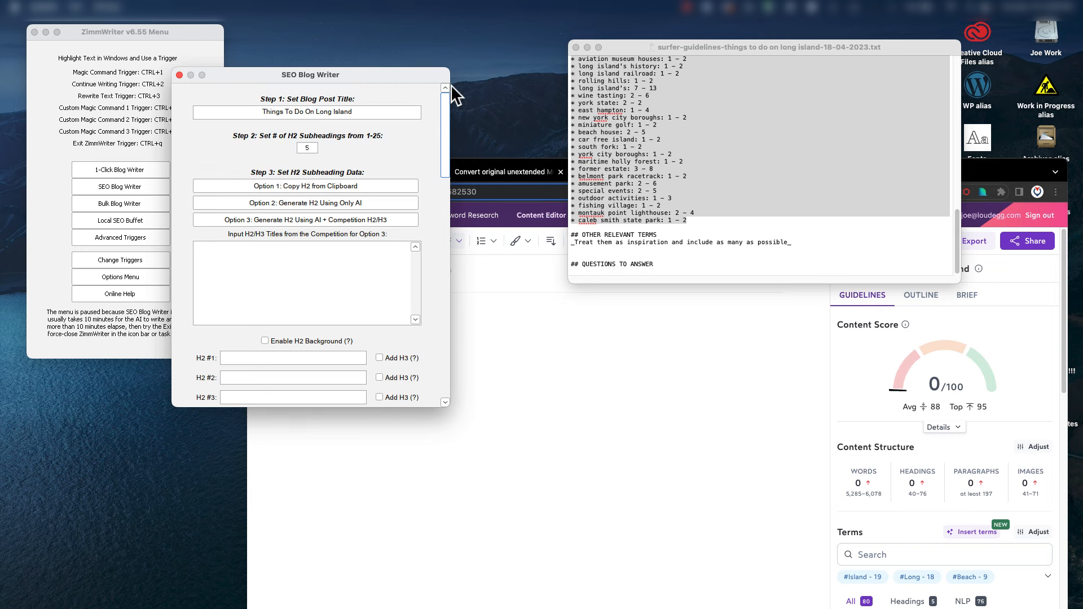
Generate five H2 subheadings with AI, from 'Exploring the Beaches' to 'Taking a Day Trip'.
{"action": "left_click", "coordinate": [318, 201]}
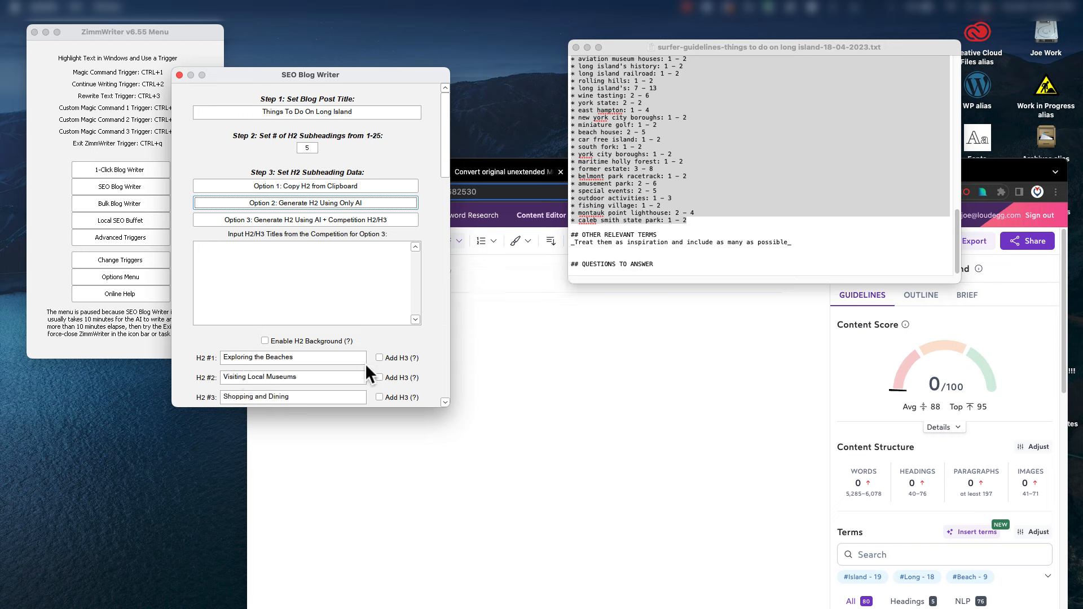
{"action": "scroll", "coordinate": [446, 402], "scroll_direction": "down", "scroll_amount": 4}
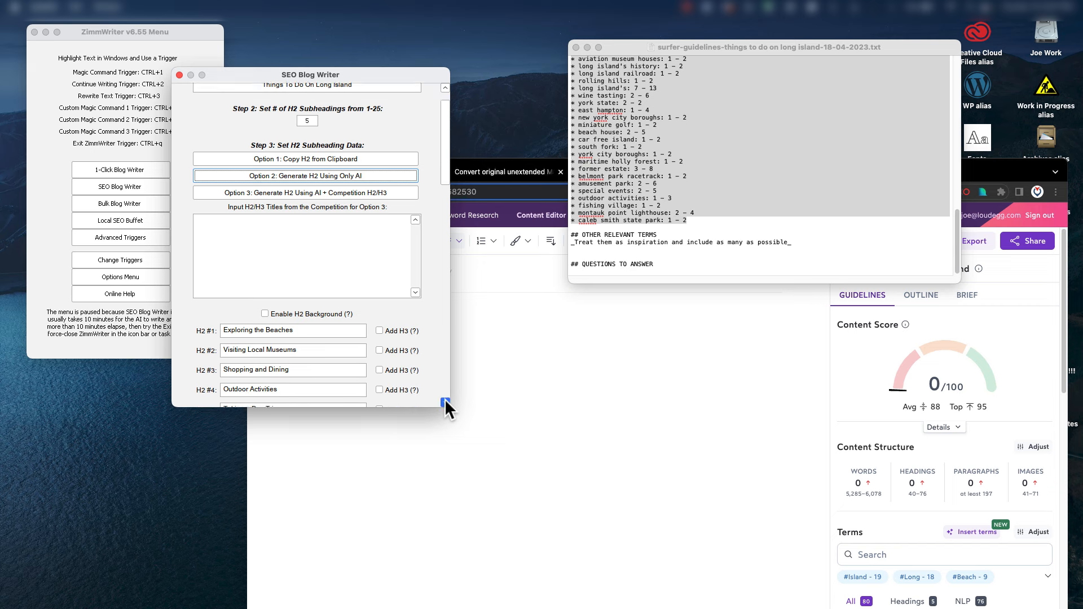
{"action": "scroll", "coordinate": [445, 402], "scroll_direction": "down", "scroll_amount": 2}
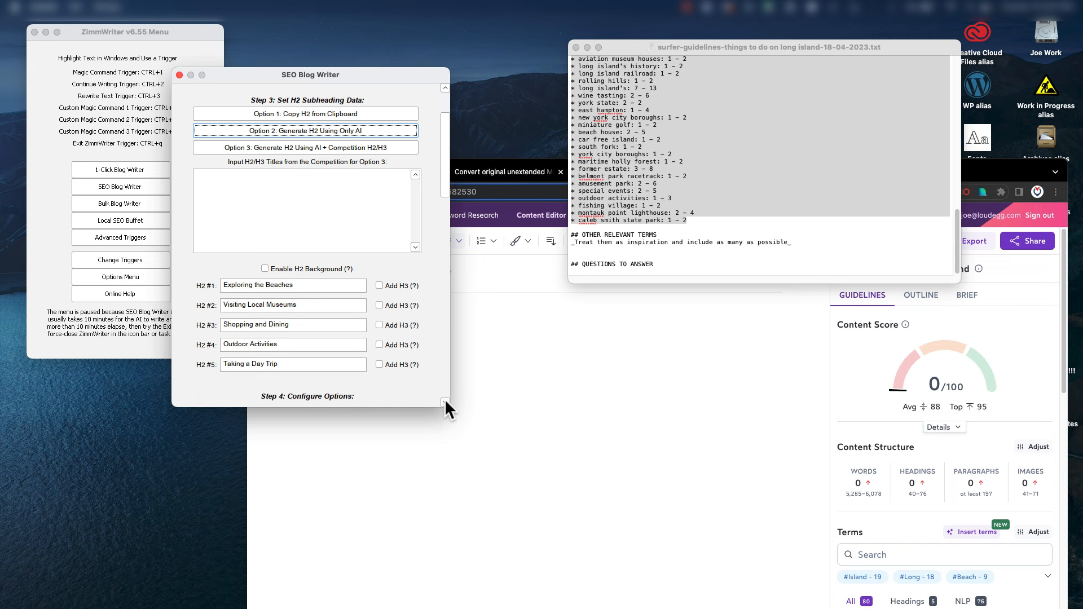
{"action": "scroll", "coordinate": [445, 402], "scroll_direction": "down", "scroll_amount": 1}
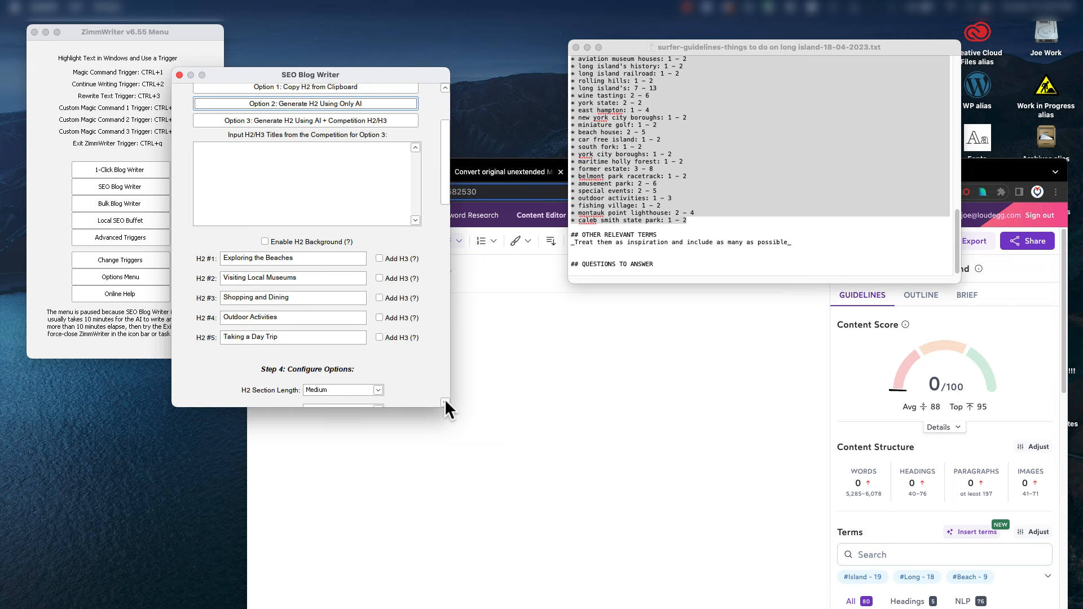
Delete each H2 subheading, from 'Taking a Day Trip' up to 'Exploring the Beaches'.
{"action": "left_click", "coordinate": [296, 337]}
{"action": "left_click_drag", "start_coordinate": [296, 337], "coordinate": [221, 338]}
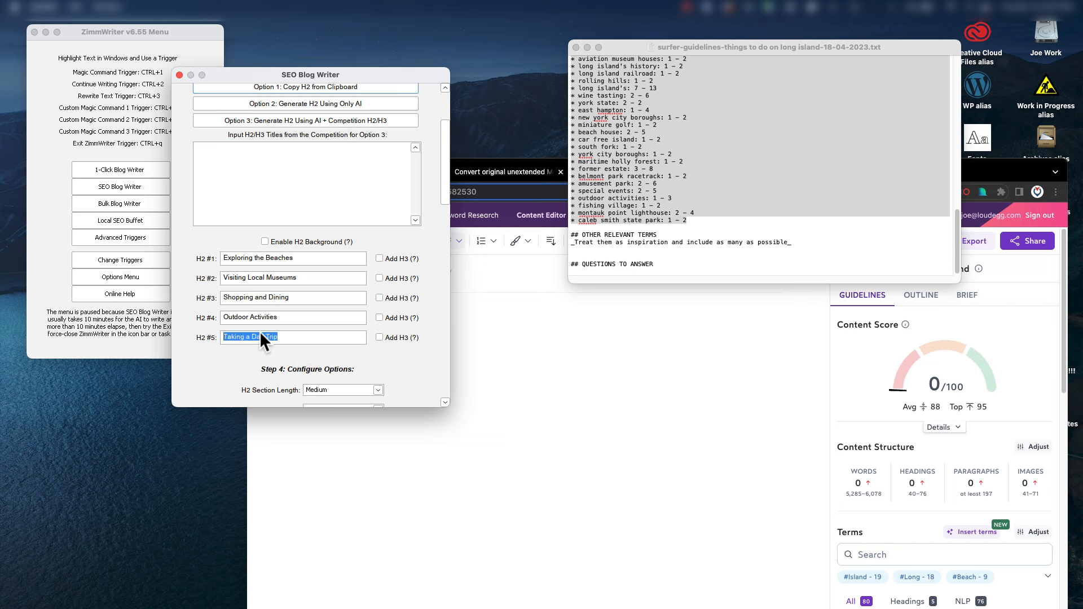
{"action": "key", "text": "BackSpace"}
{"action": "left_click_drag", "start_coordinate": [283, 319], "coordinate": [223, 299]}
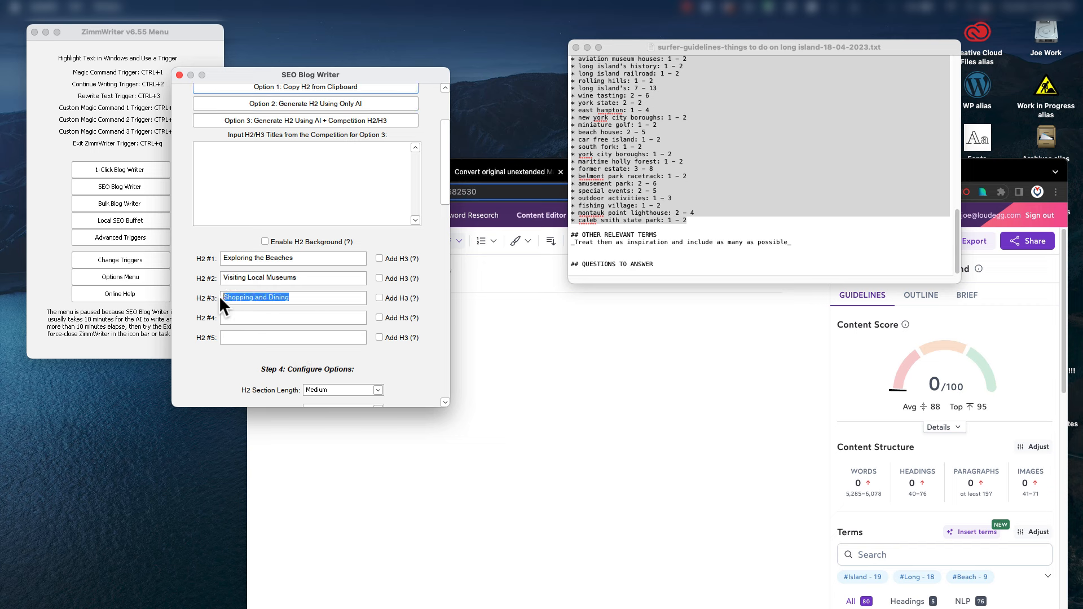
{"action": "key", "text": "BackSpace"}
{"action": "left_click_drag", "start_coordinate": [316, 277], "coordinate": [216, 277]}
{"action": "key", "text": "BackSpace"}
{"action": "left_click_drag", "start_coordinate": [318, 261], "coordinate": [221, 259]}
{"action": "key", "text": "BackSpace"}
{"action": "left_click_drag", "start_coordinate": [443, 177], "coordinate": [445, 346]}
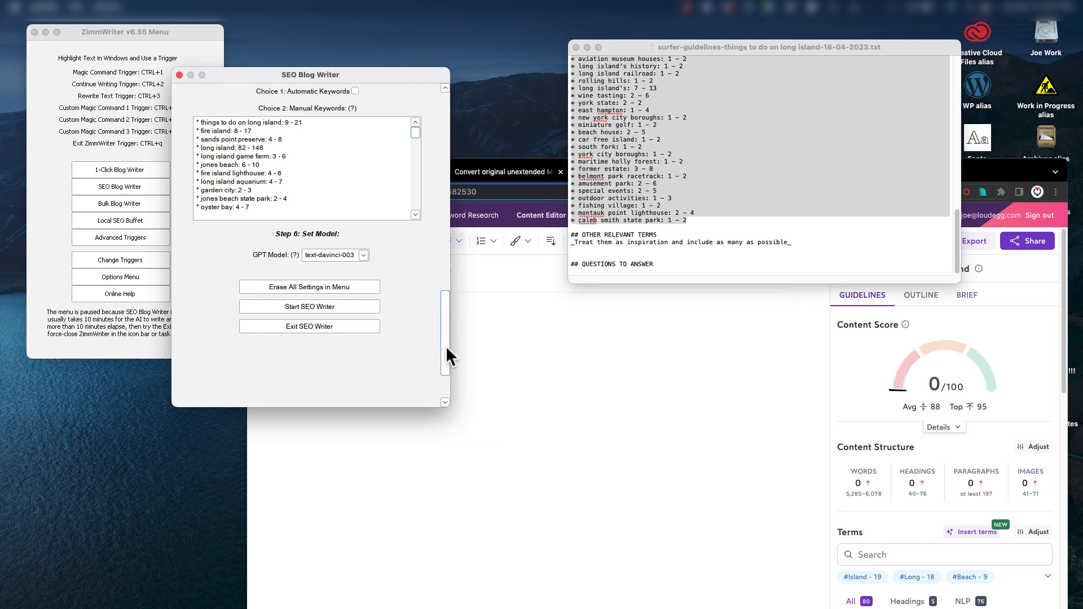
Switch the GPT model from text-davinci-003 to gpt-4.
{"action": "left_click", "coordinate": [363, 255]}
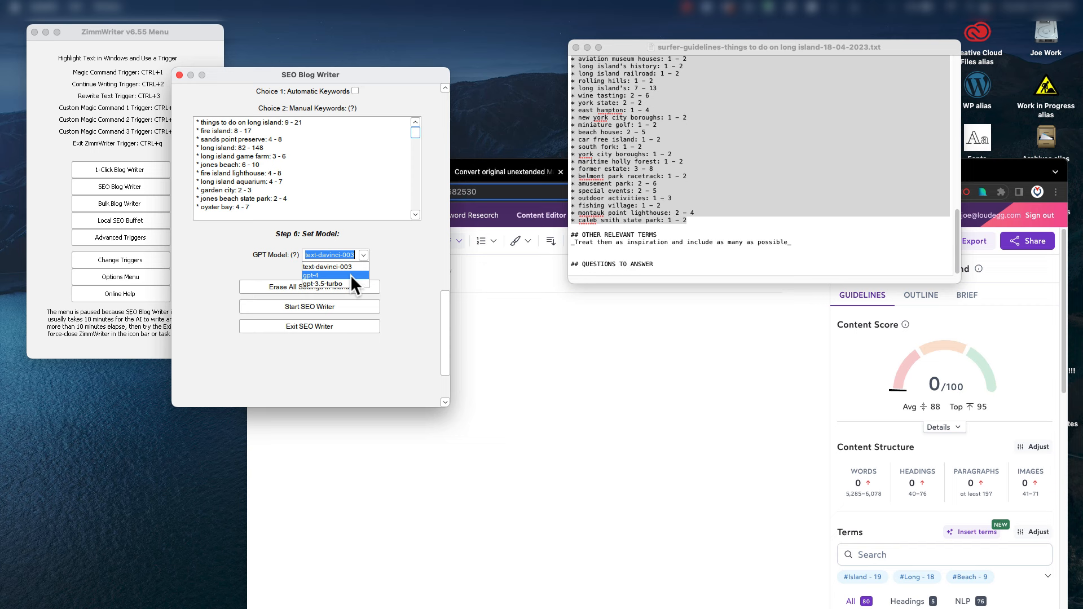
{"action": "left_click", "coordinate": [348, 276]}
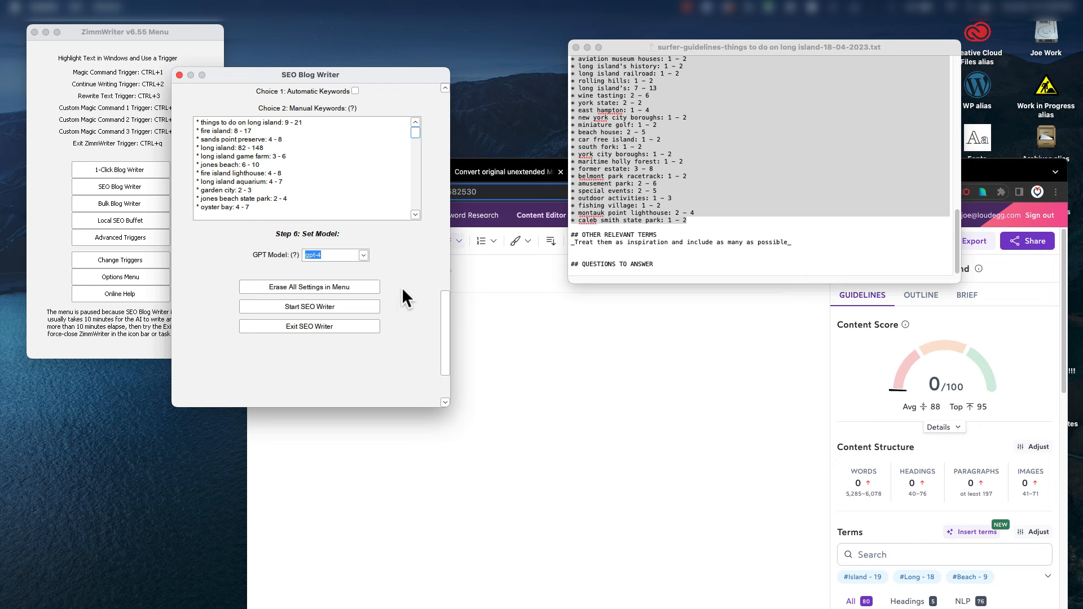
{"action": "left_click_drag", "start_coordinate": [445, 311], "coordinate": [445, 91]}
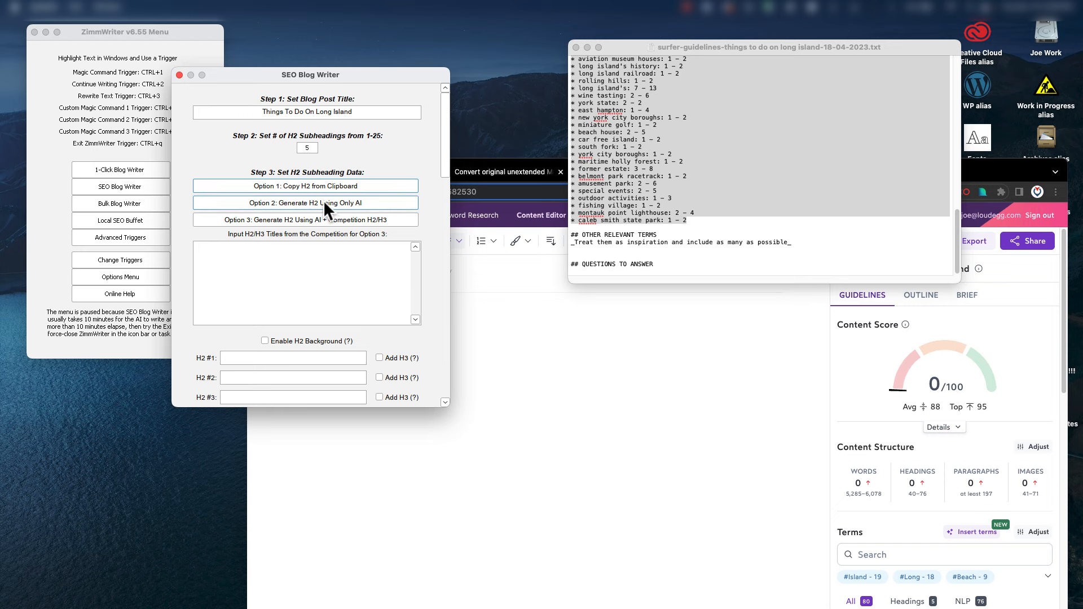
Move the SEO Blog Writer aside and bring the browser's Google page forward.
{"action": "scroll", "coordinate": [769, 206], "scroll_direction": "up", "scroll_amount": 8}
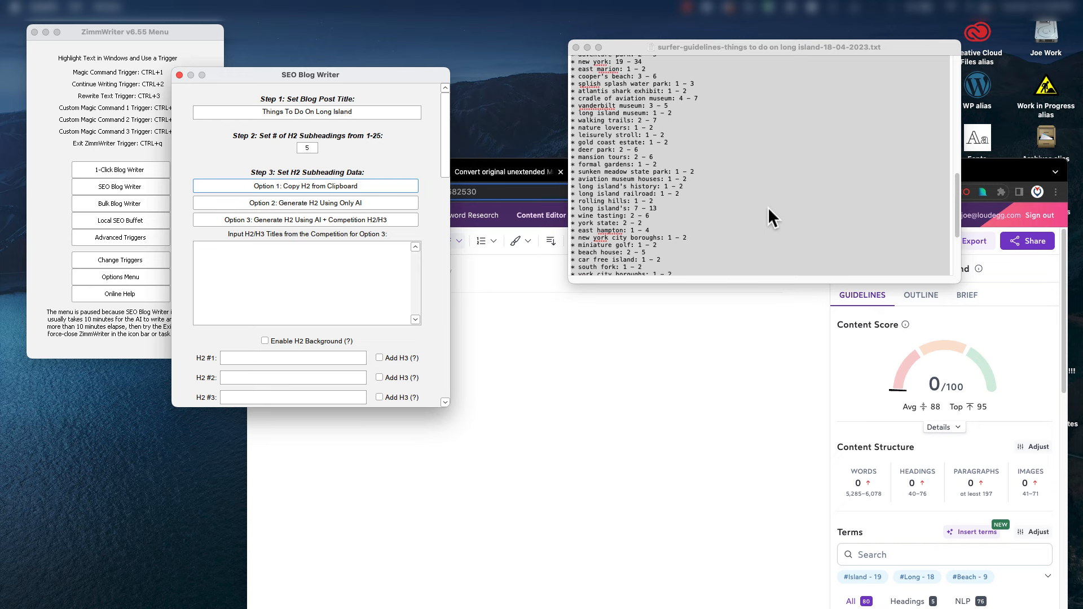
{"action": "scroll", "coordinate": [767, 217], "scroll_direction": "up", "scroll_amount": 3}
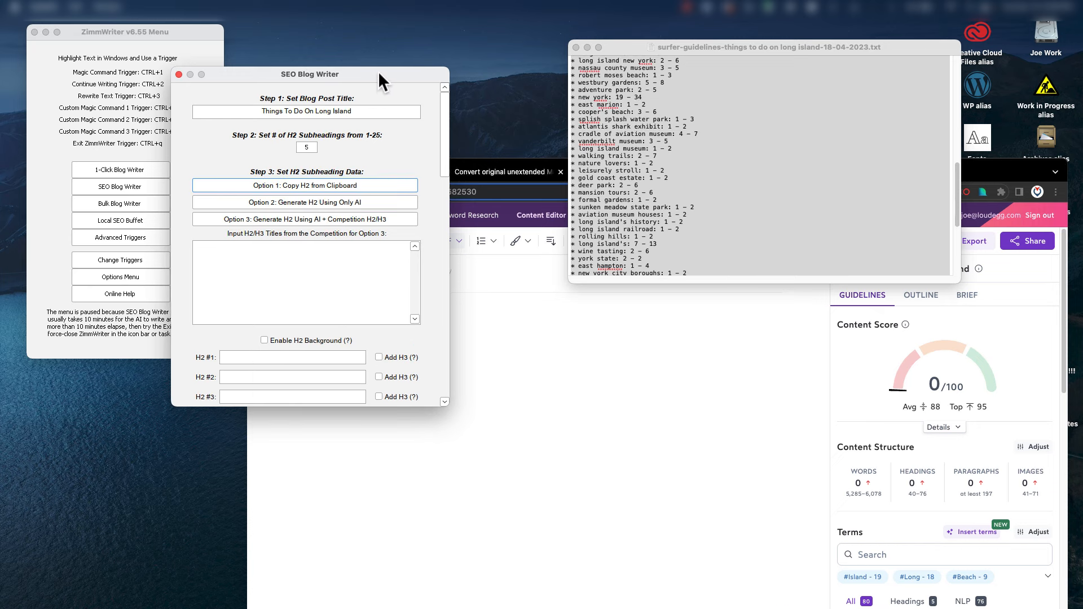
{"action": "left_click_drag", "start_coordinate": [378, 71], "coordinate": [231, 39]}
{"action": "left_click", "coordinate": [665, 456]}
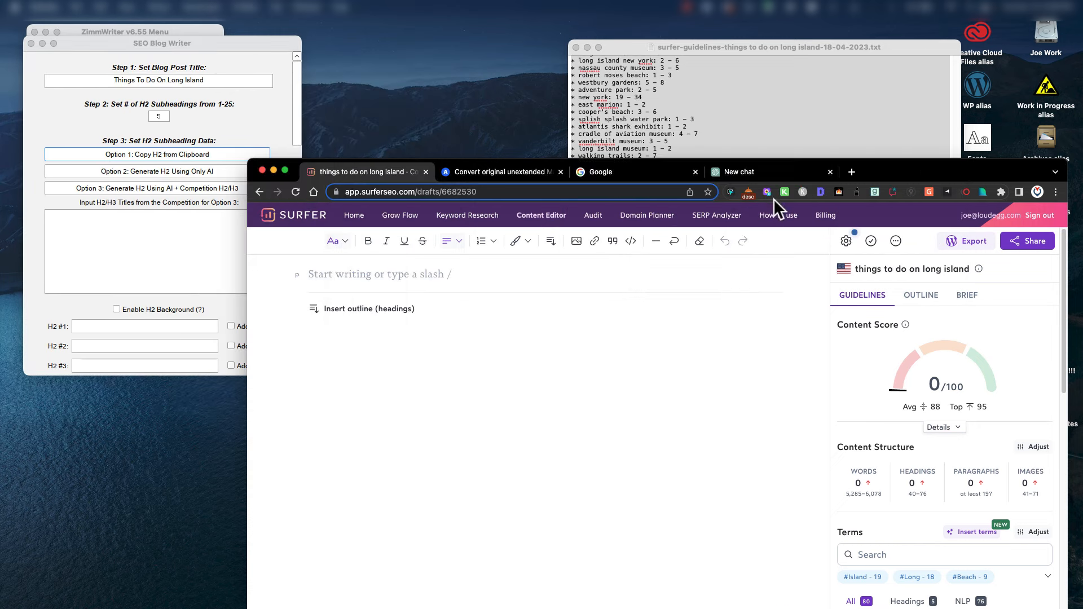
{"action": "left_click_drag", "start_coordinate": [865, 169], "coordinate": [845, 84]}
{"action": "left_click", "coordinate": [635, 85]}
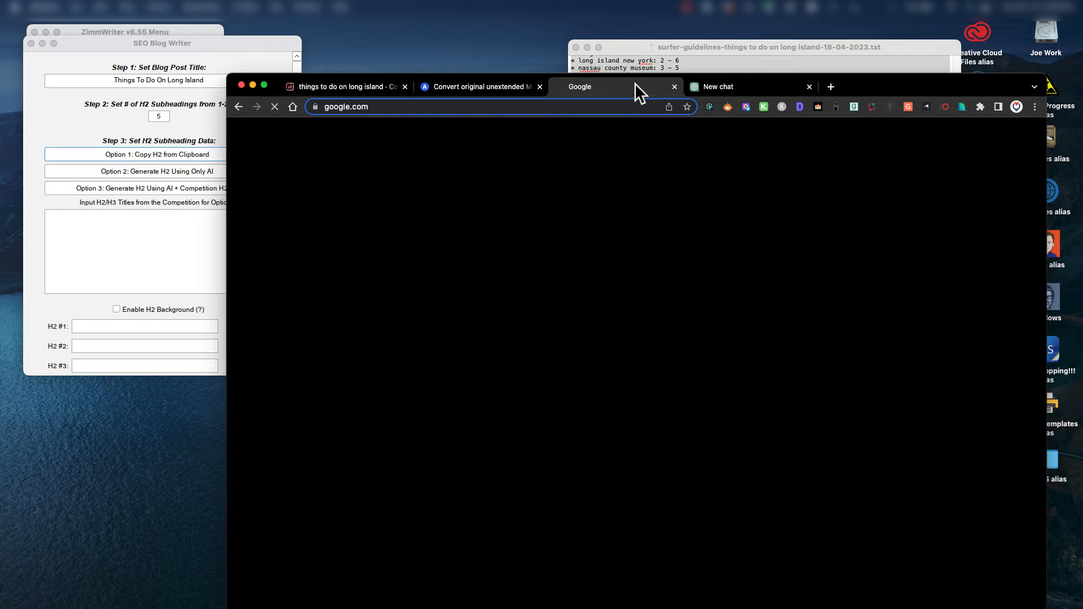
Search Google for 'things to do on long island'.
{"action": "left_click", "coordinate": [544, 341]}
{"action": "type", "text": "th"}
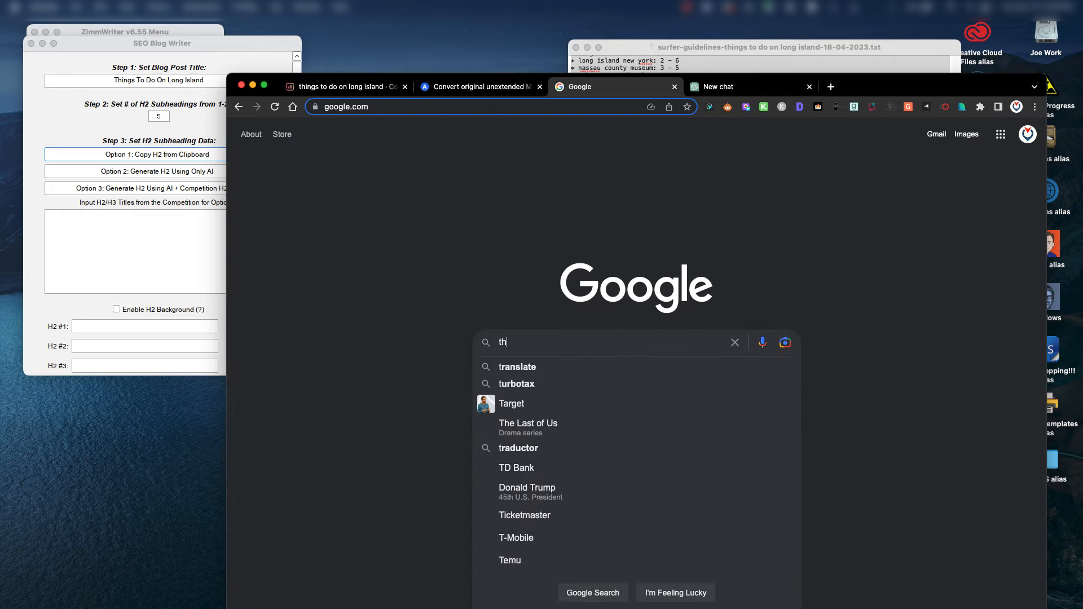
{"action": "type", "text": "ings to do on long island"}
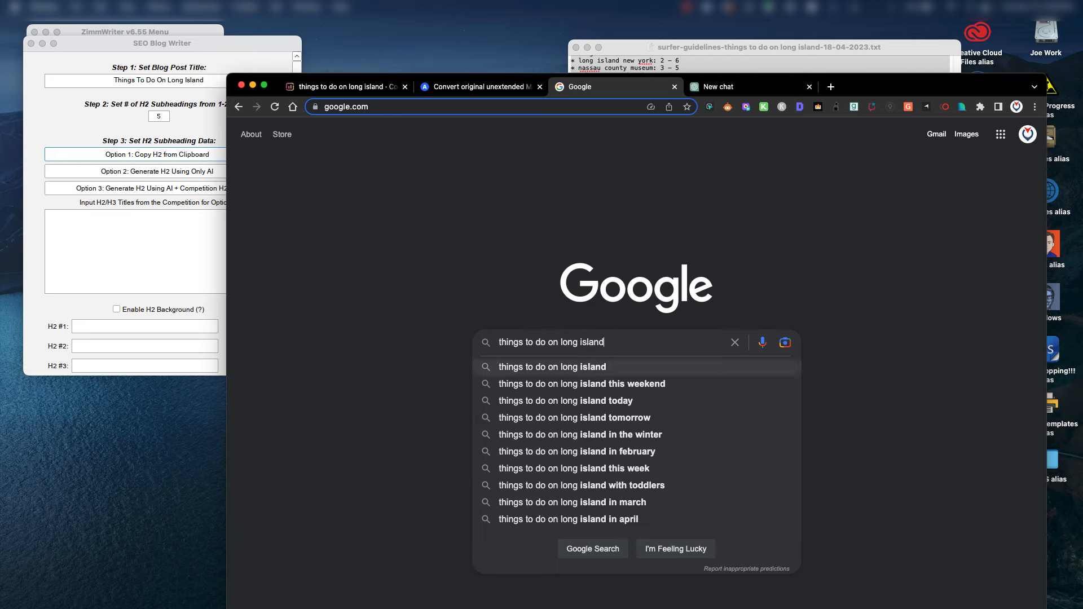
{"action": "key", "text": "Return"}
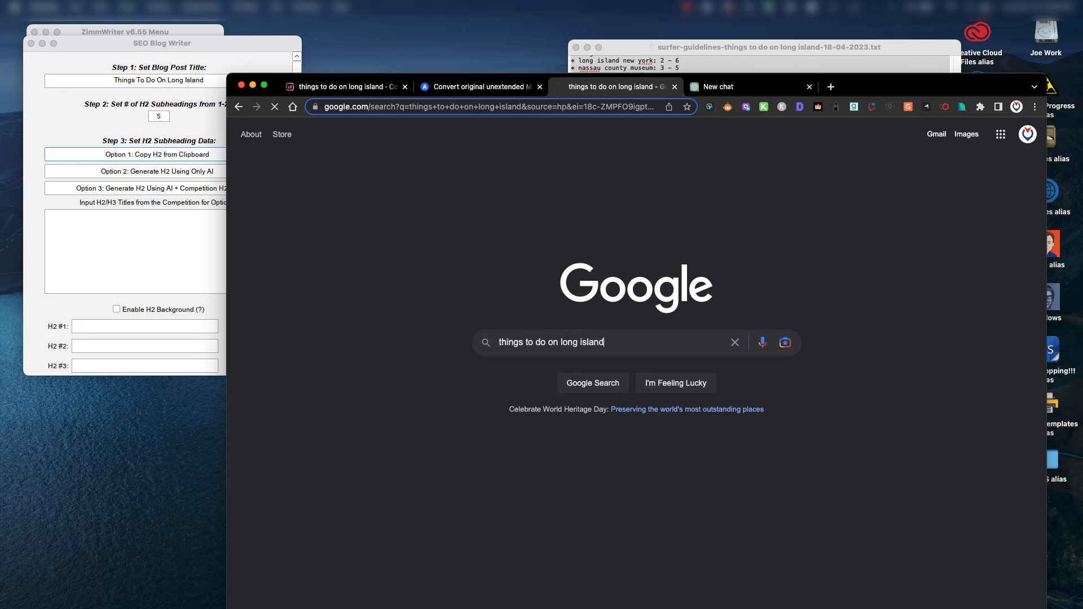
{"action": "scroll", "coordinate": [525, 398], "scroll_direction": "down", "scroll_amount": 3}
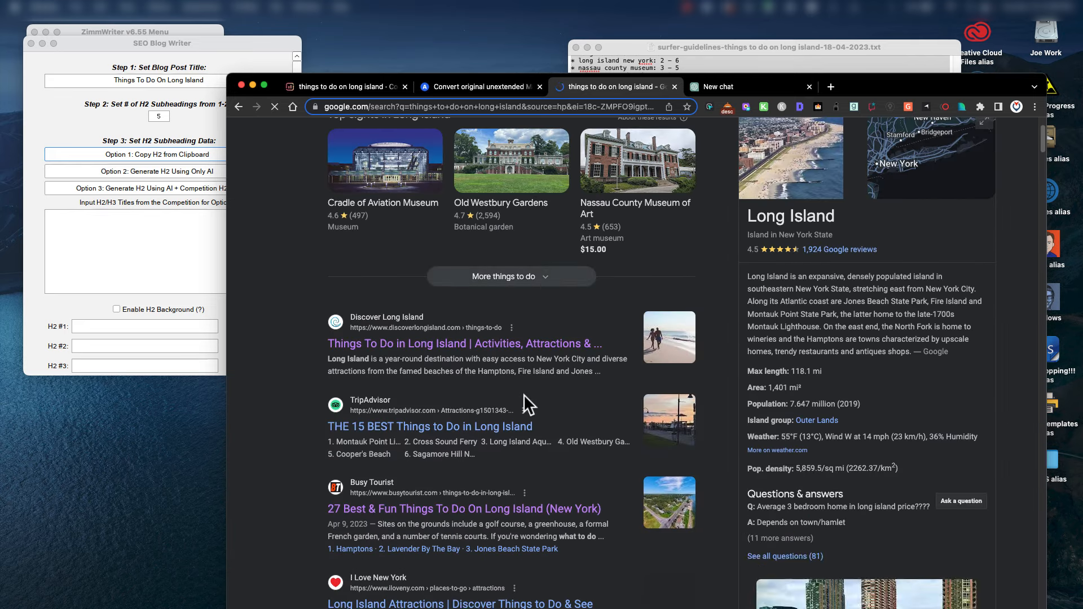
Copy the 'Hamptons' heading from the Busy Tourist article into the competition titles list.
{"action": "left_click", "coordinate": [436, 488]}
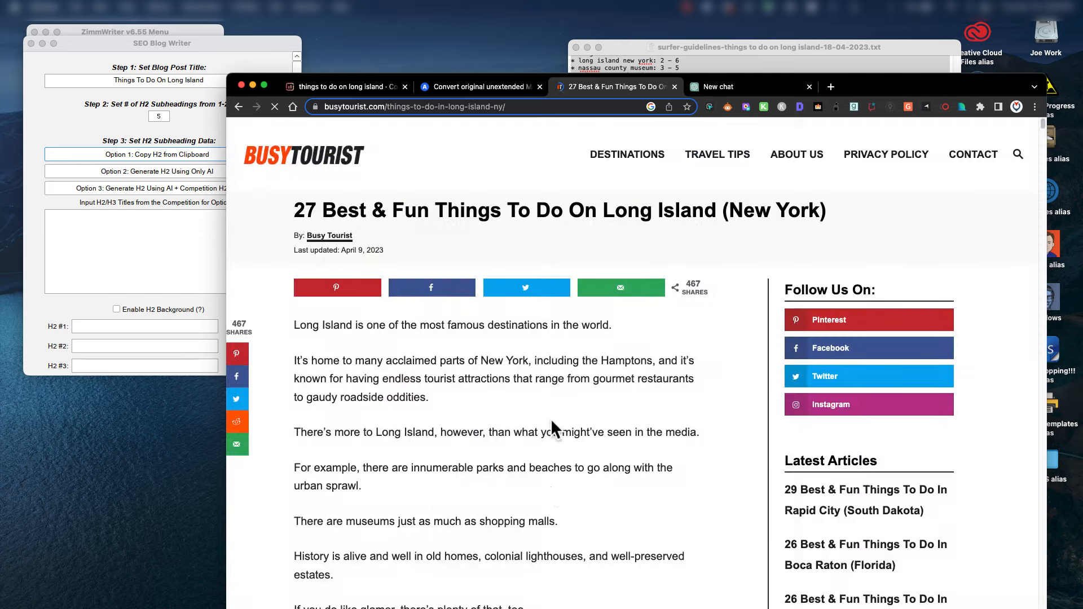
{"action": "scroll", "coordinate": [551, 419], "scroll_direction": "down", "scroll_amount": 7}
{"action": "scroll", "coordinate": [547, 421], "scroll_direction": "down", "scroll_amount": 7}
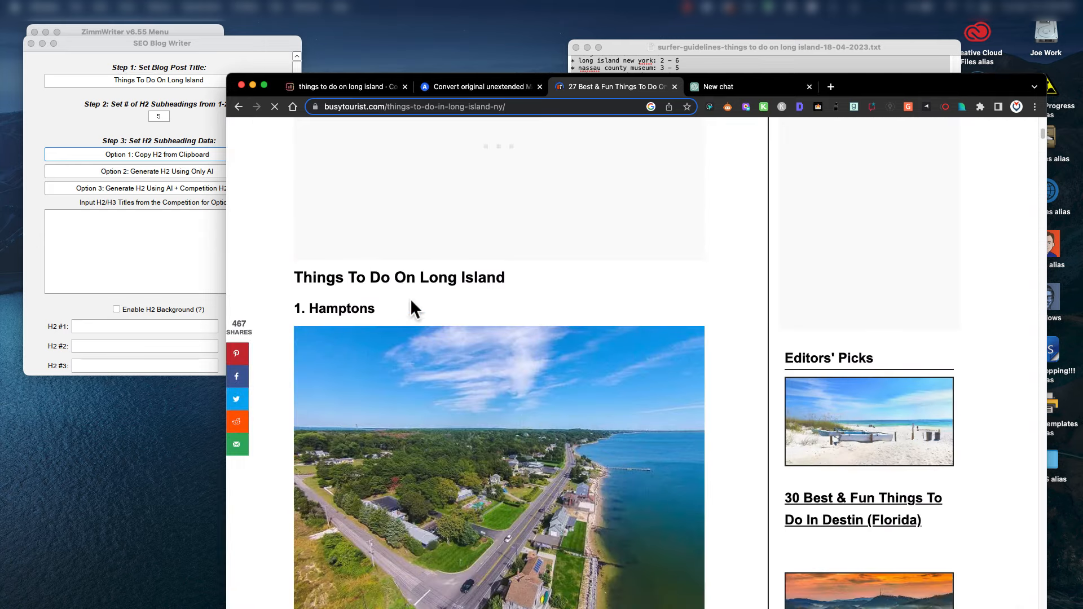
{"action": "scroll", "coordinate": [536, 331], "scroll_direction": "down", "scroll_amount": 15}
{"action": "scroll", "coordinate": [525, 373], "scroll_direction": "up", "scroll_amount": 13}
{"action": "scroll", "coordinate": [442, 425], "scroll_direction": "up", "scroll_amount": 7}
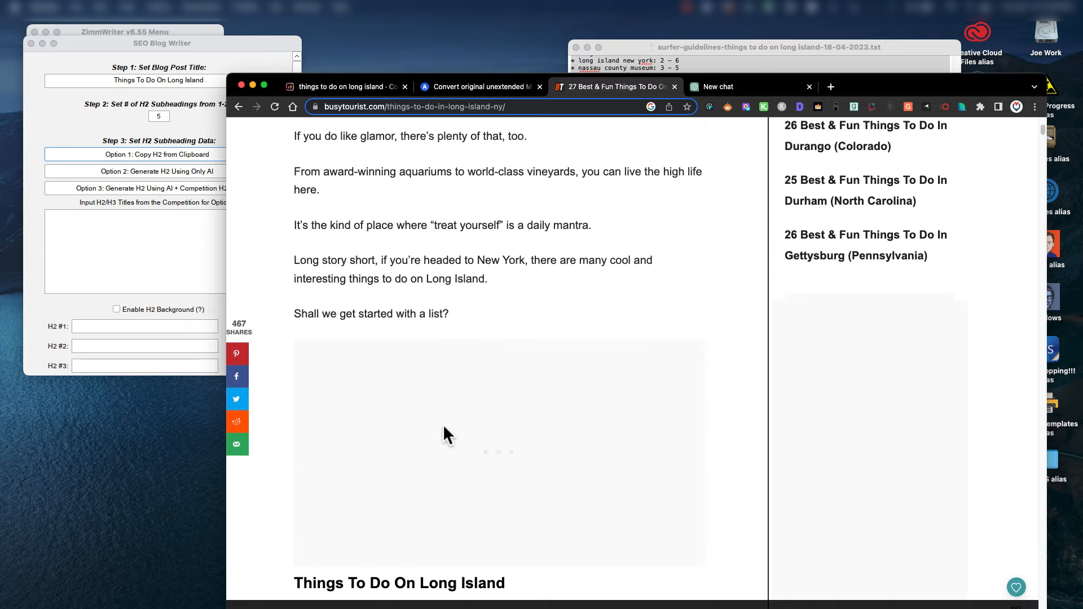
{"action": "scroll", "coordinate": [442, 425], "scroll_direction": "down", "scroll_amount": 7}
{"action": "scroll", "coordinate": [441, 367], "scroll_direction": "up", "scroll_amount": 2}
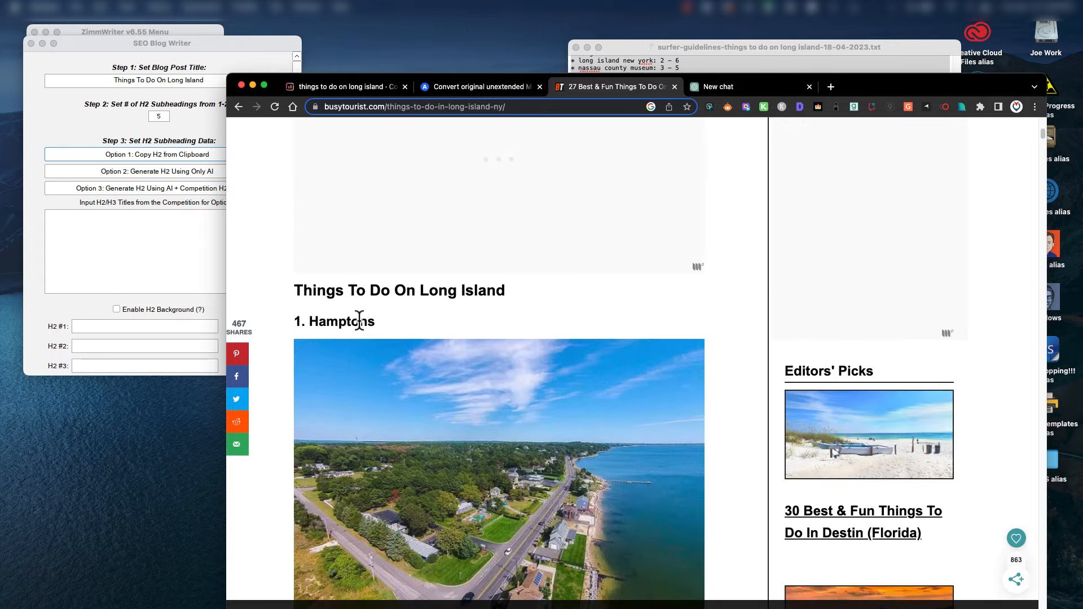
{"action": "left_click_drag", "start_coordinate": [375, 322], "coordinate": [312, 323]}
{"action": "key", "text": "cmd+c"}
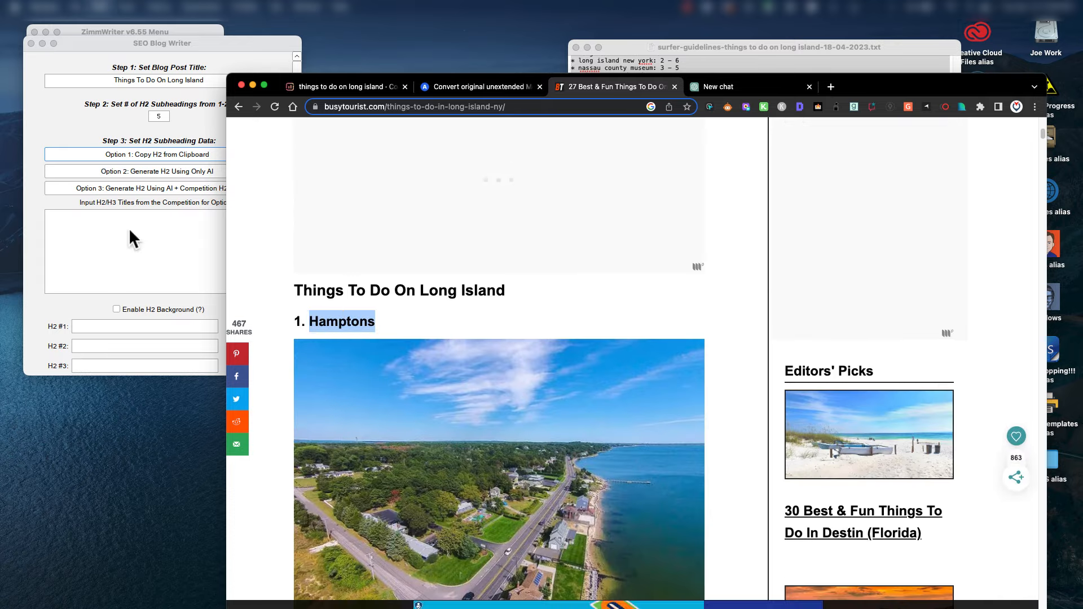
{"action": "left_click", "coordinate": [129, 232]}
{"action": "key", "text": "cmd+v"}
{"action": "key", "text": "Return"}
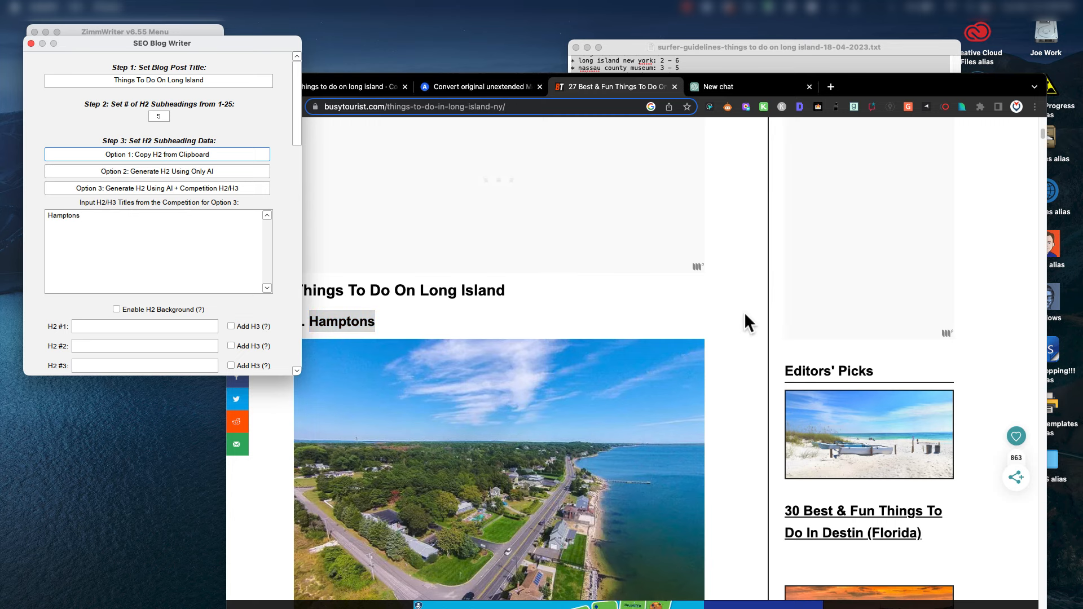
{"action": "scroll", "coordinate": [593, 366], "scroll_direction": "down", "scroll_amount": 4}
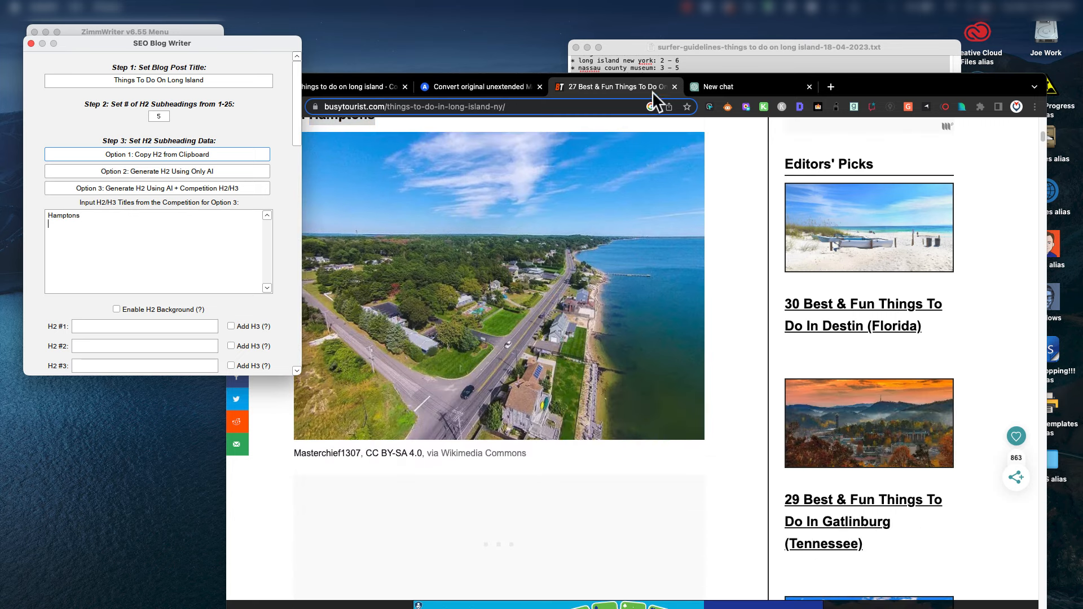
Add 'Jones Beach State Park' from the article as the next competition title line.
{"action": "left_click", "coordinate": [720, 45]}
{"action": "key", "text": "cmd+a"}
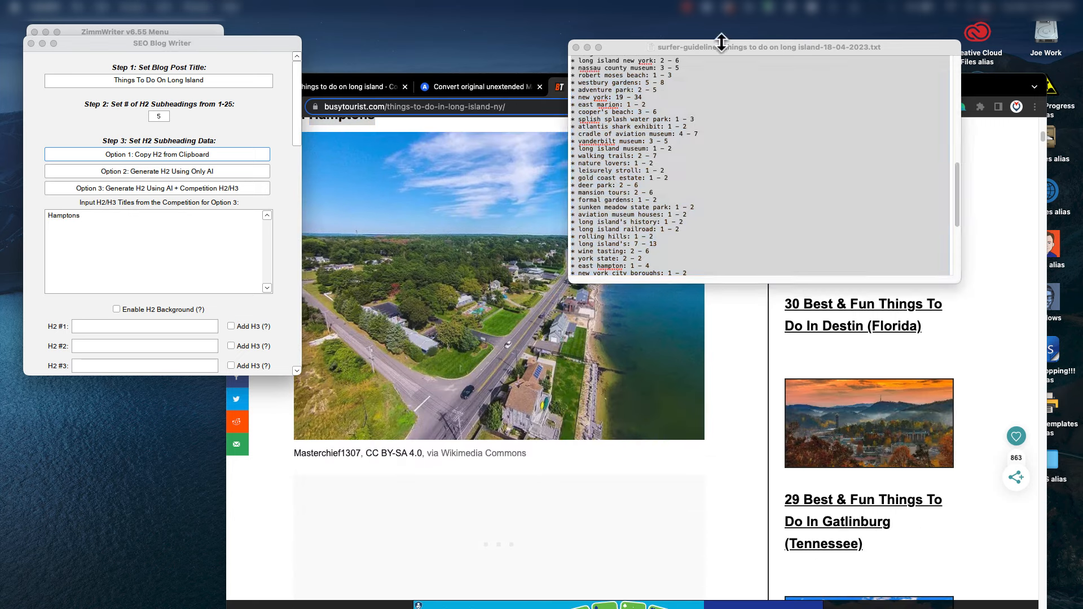
{"action": "scroll", "coordinate": [722, 217], "scroll_direction": "up", "scroll_amount": 2}
{"action": "scroll", "coordinate": [722, 217], "scroll_direction": "up", "scroll_amount": 10}
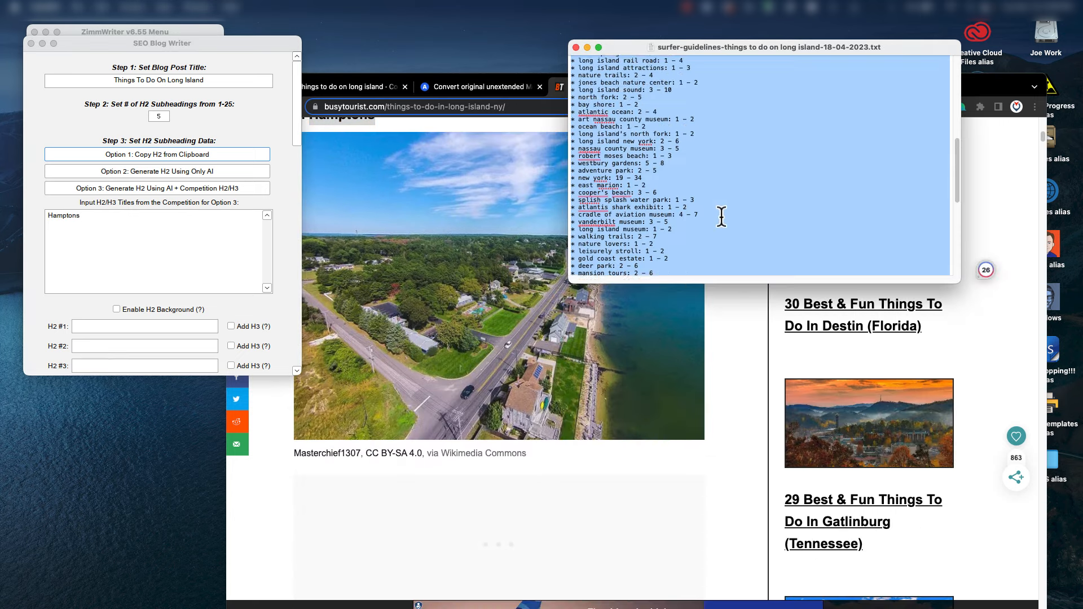
{"action": "left_click", "coordinate": [718, 168]}
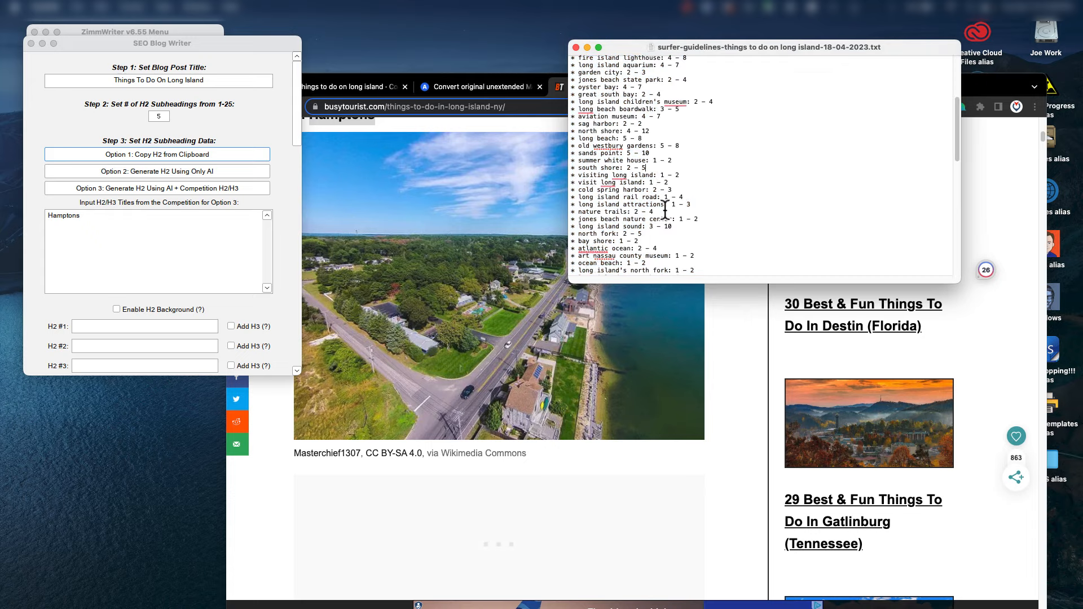
{"action": "left_click", "coordinate": [534, 527]}
{"action": "scroll", "coordinate": [599, 500], "scroll_direction": "down", "scroll_amount": 13}
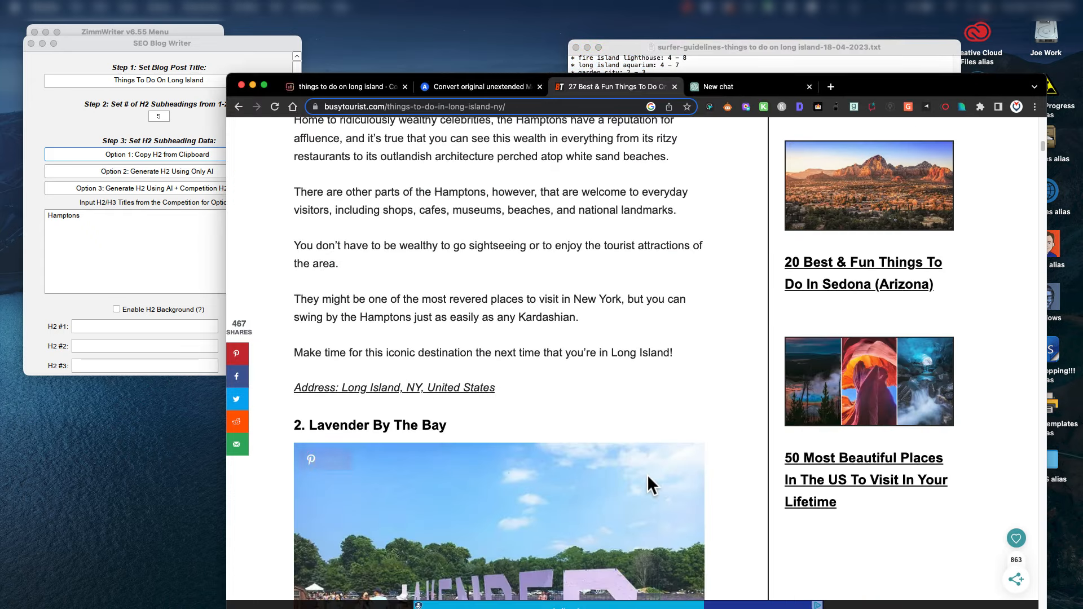
{"action": "scroll", "coordinate": [648, 477], "scroll_direction": "down", "scroll_amount": 13}
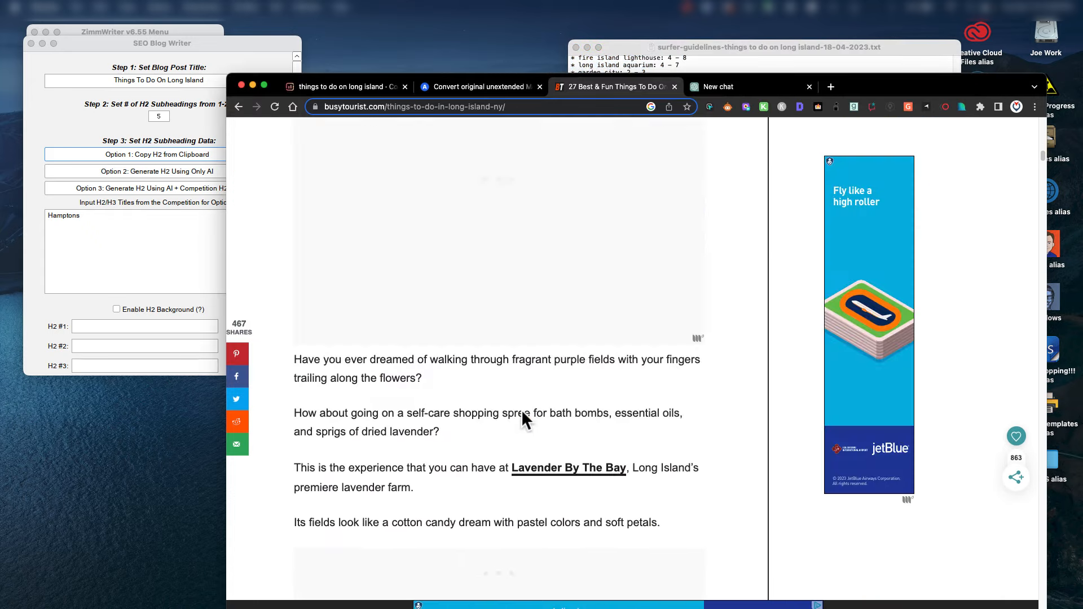
{"action": "scroll", "coordinate": [521, 416], "scroll_direction": "down", "scroll_amount": 13}
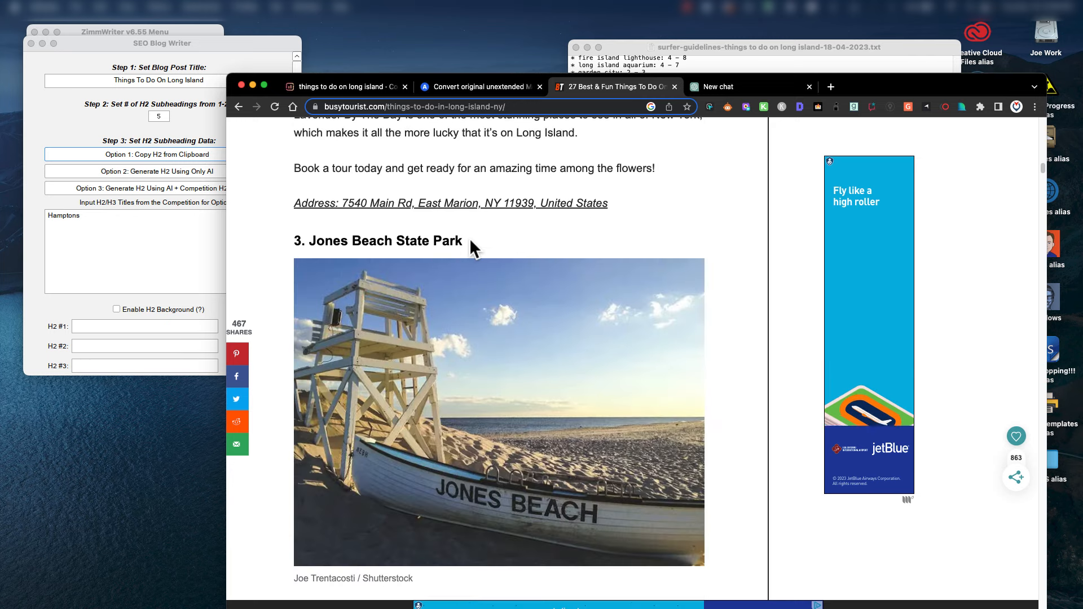
{"action": "left_click_drag", "start_coordinate": [464, 241], "coordinate": [311, 244]}
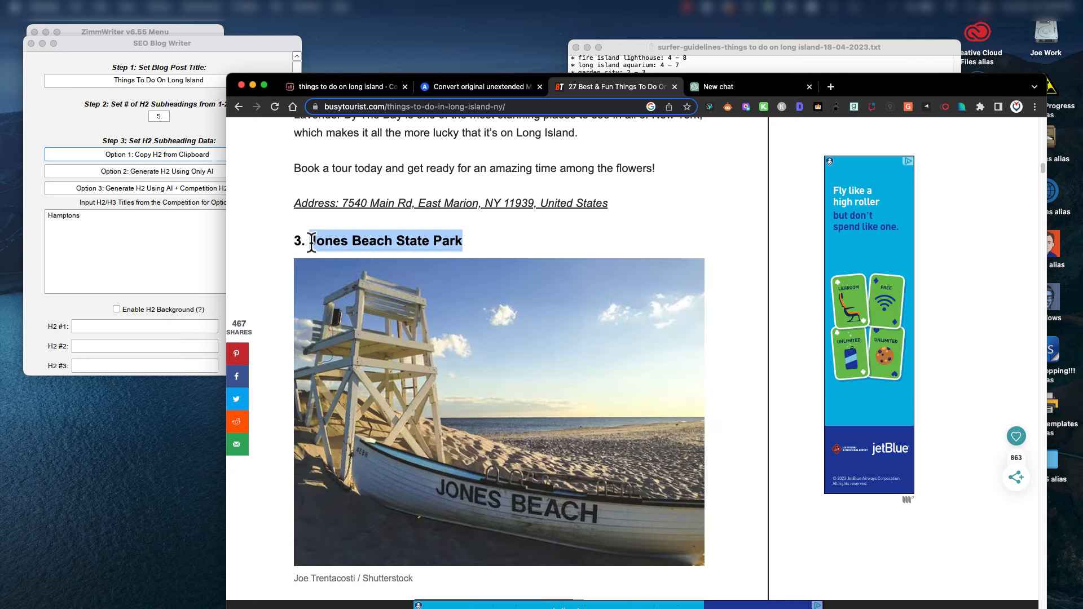
{"action": "key", "text": "super+c"}
{"action": "left_click", "coordinate": [76, 227]}
{"action": "key", "text": "super+v"}
{"action": "key", "text": "Return"}
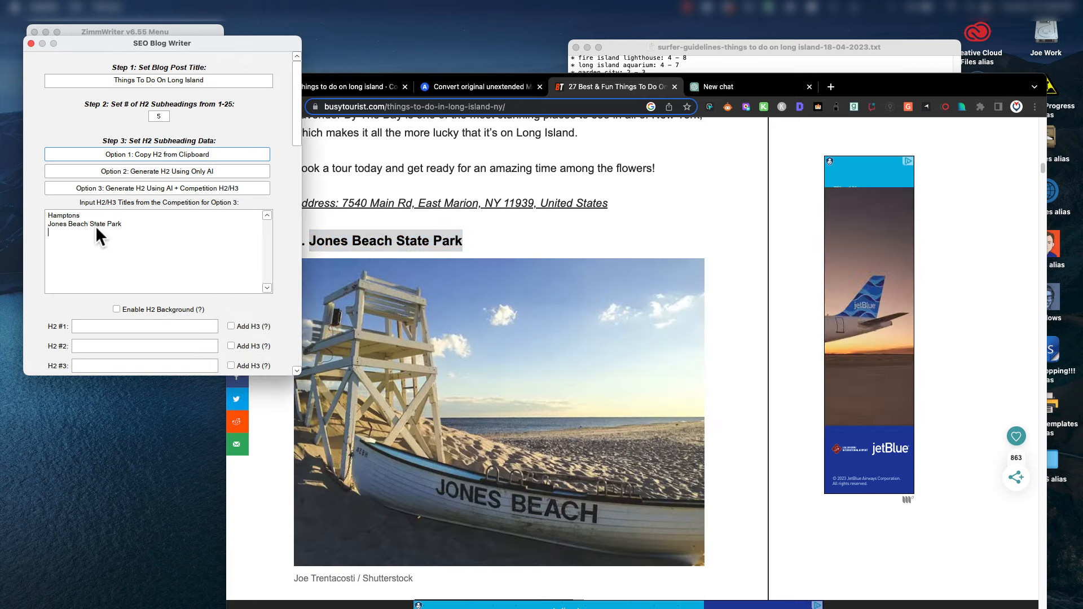
{"action": "scroll", "coordinate": [491, 390], "scroll_direction": "down", "scroll_amount": 3}
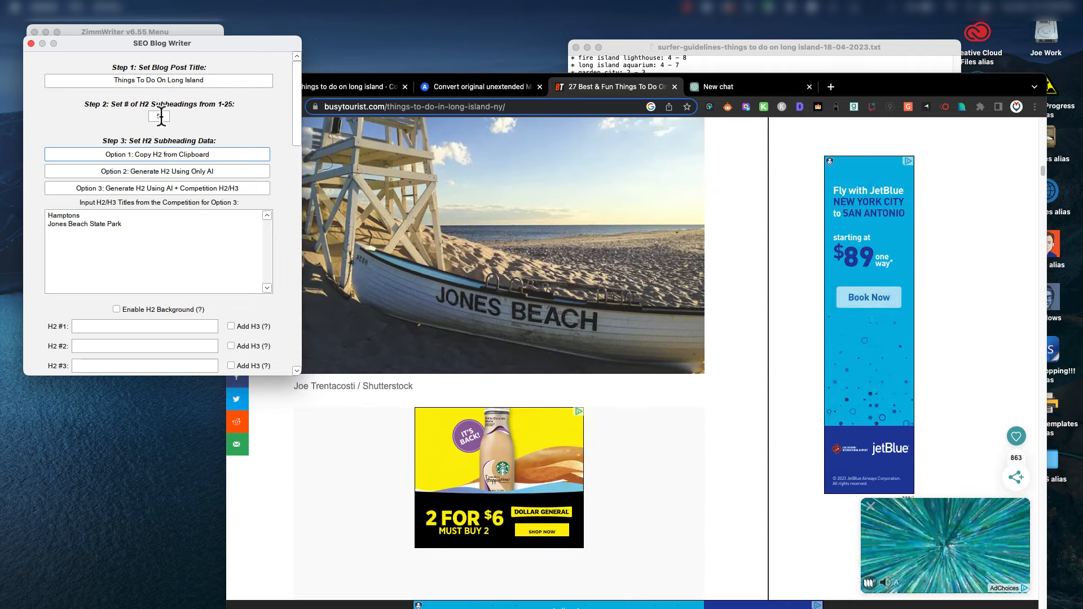
Set the H2 subheading count to 2 and reopen the SEO Blog Writer at the upper left.
{"action": "double_click", "coordinate": [159, 117]}
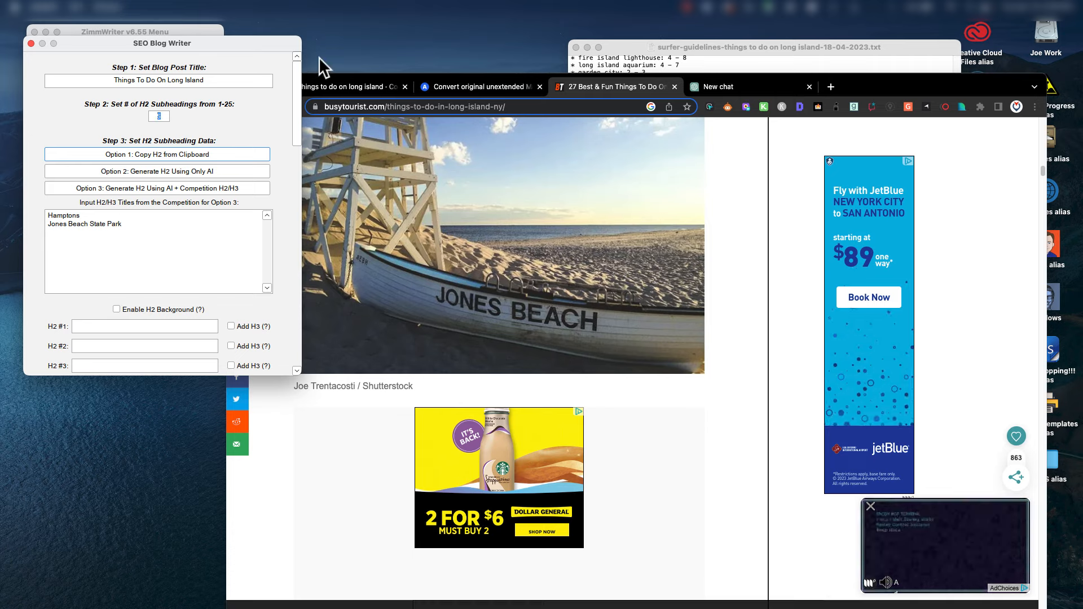
{"action": "type", "text": "2"}
{"action": "left_click", "coordinate": [73, 236]}
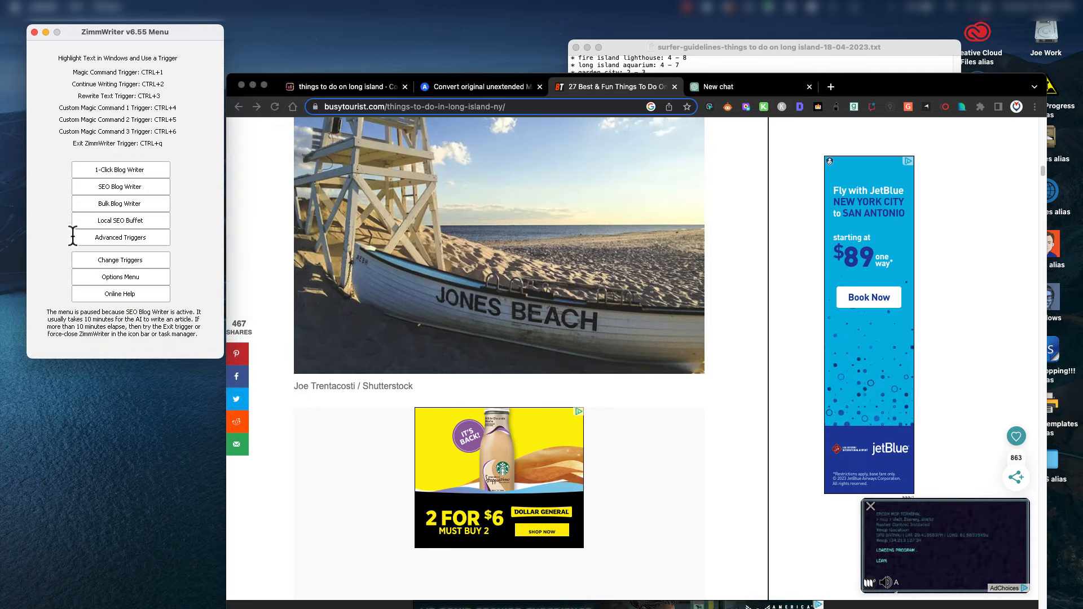
{"action": "left_click", "coordinate": [120, 187]}
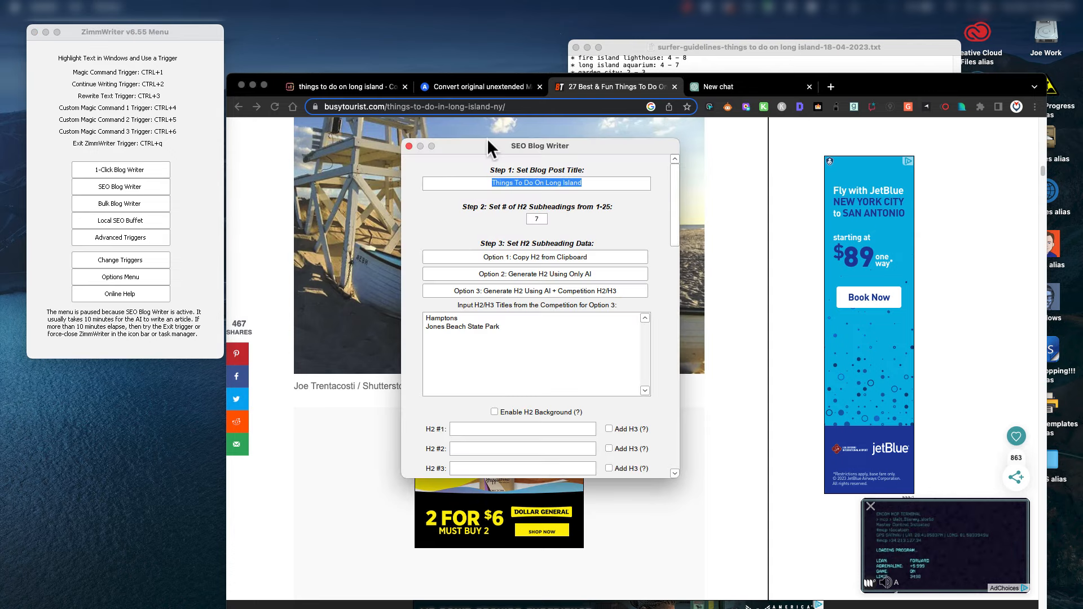
{"action": "left_click_drag", "start_coordinate": [488, 140], "coordinate": [120, 82]}
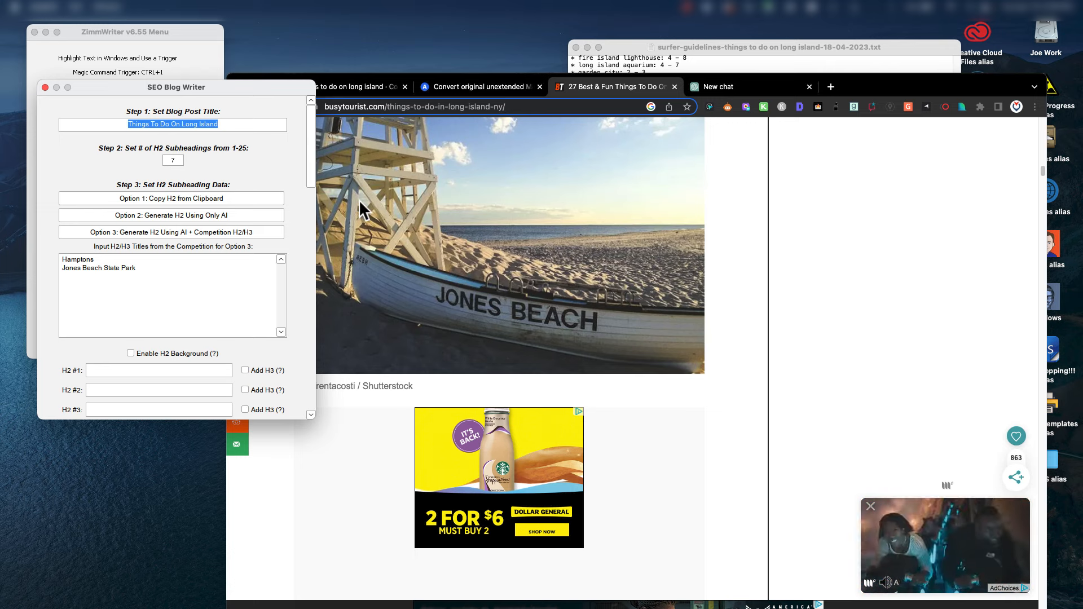
Add 'Cradle of Aviation Museum' from the Busy Tourist article to the titles list.
{"action": "left_click", "coordinate": [741, 325]}
{"action": "scroll", "coordinate": [681, 357], "scroll_direction": "down", "scroll_amount": 10}
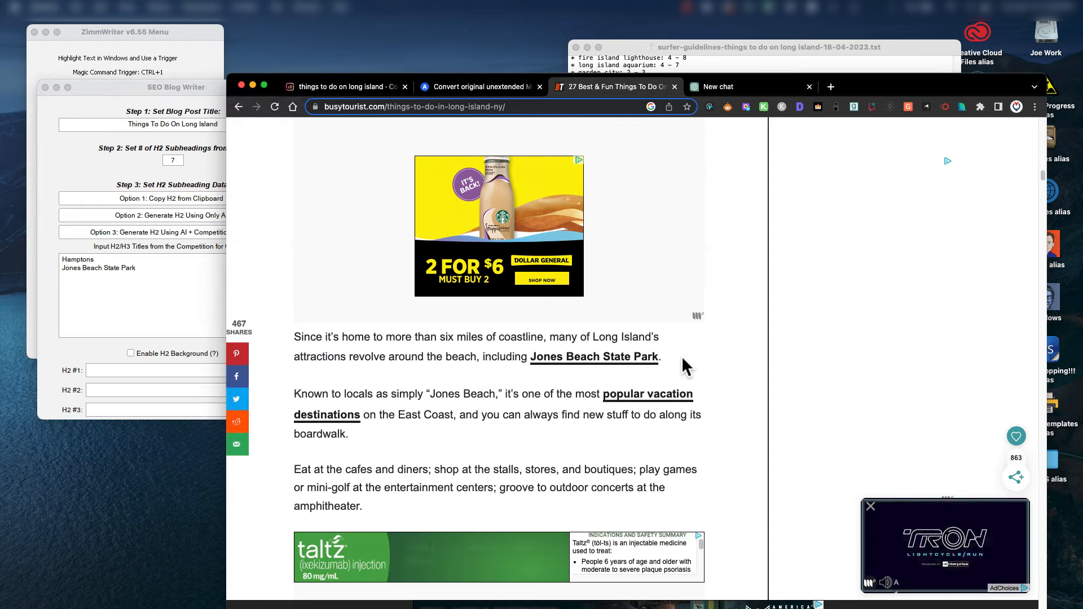
{"action": "scroll", "coordinate": [682, 357], "scroll_direction": "down", "scroll_amount": 10}
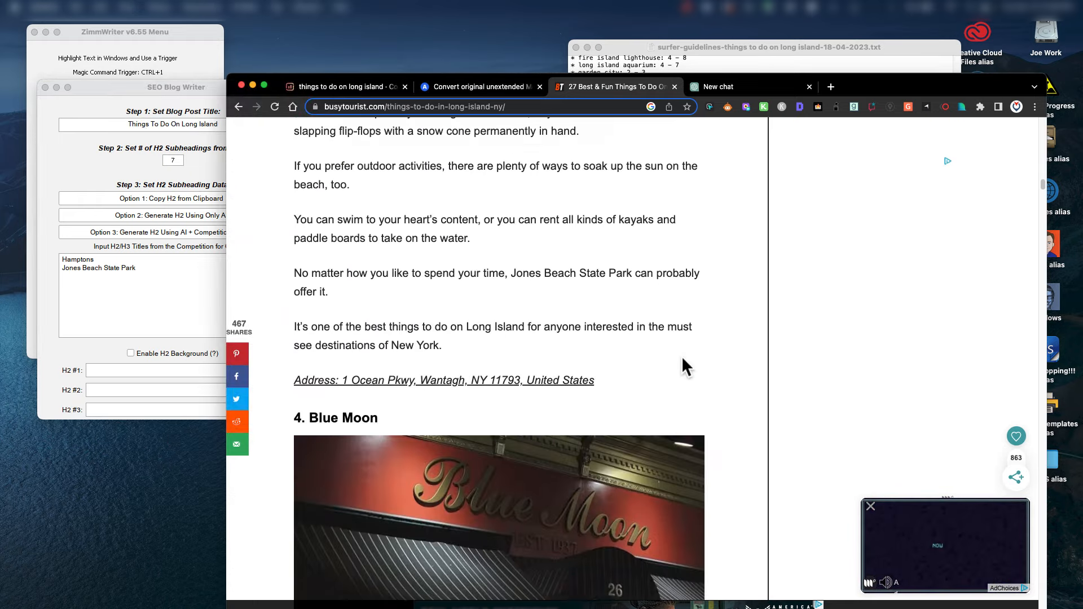
{"action": "scroll", "coordinate": [681, 357], "scroll_direction": "down", "scroll_amount": 10}
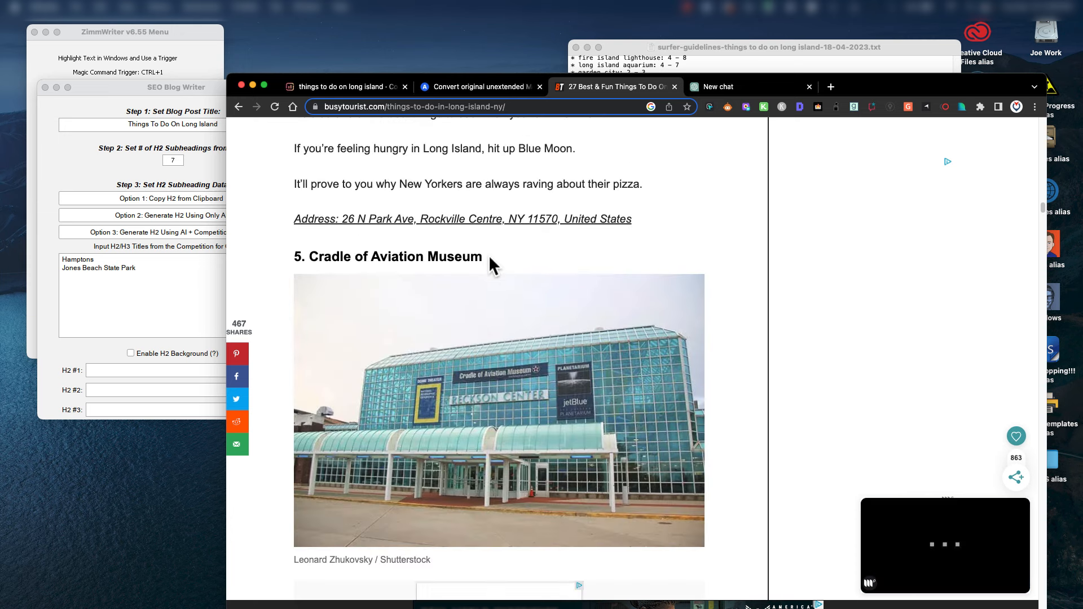
{"action": "left_click_drag", "start_coordinate": [489, 258], "coordinate": [311, 259]}
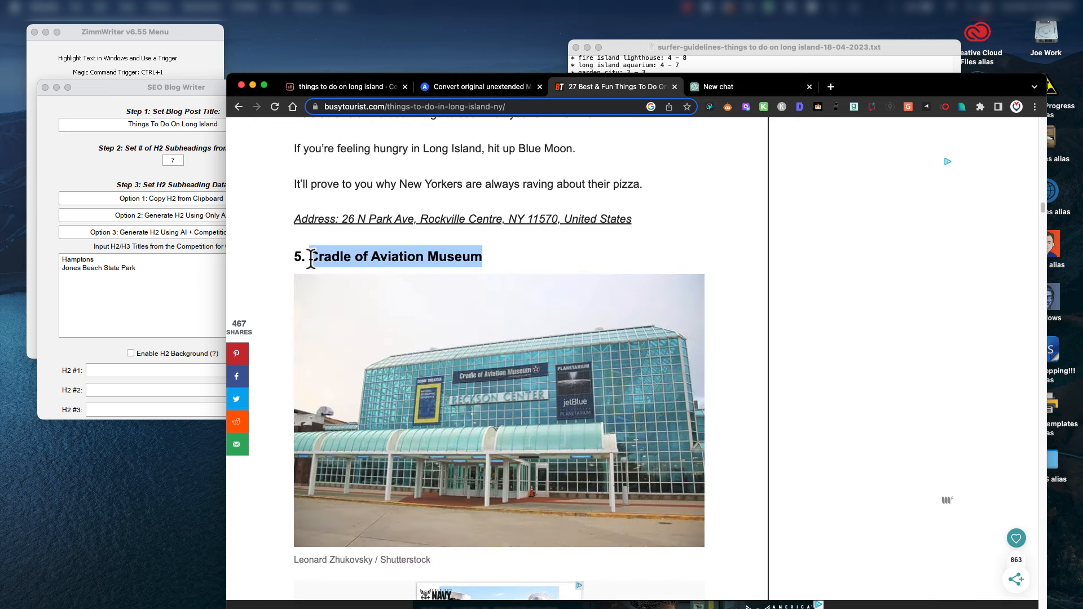
{"action": "key", "text": "ctrl+1"}
{"action": "key", "text": "Return"}
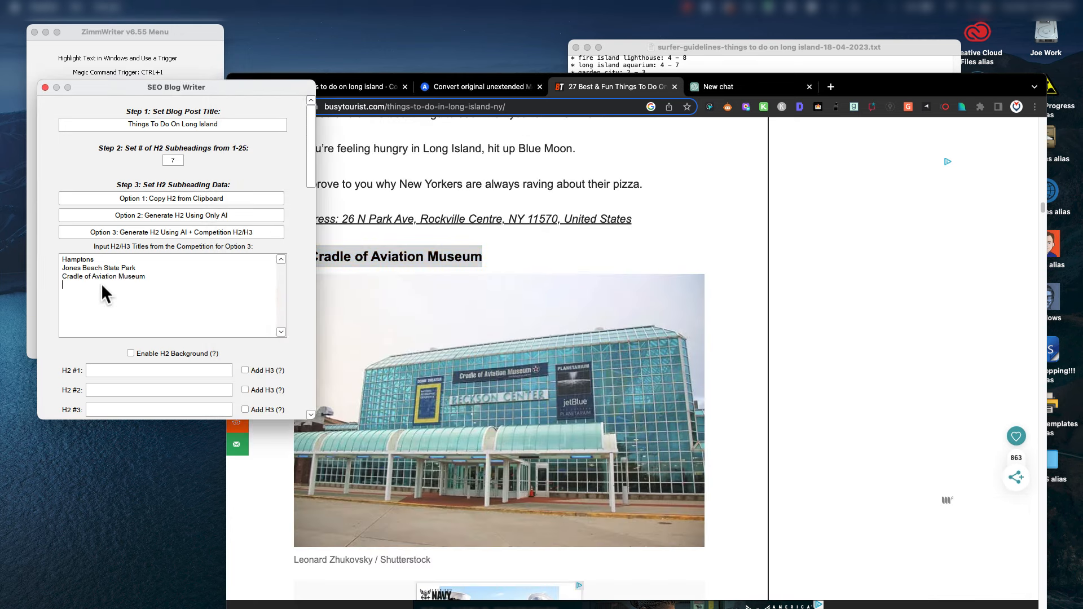
Add 'Long Island Aquarium' as the next competition title line.
{"action": "left_click", "coordinate": [660, 246]}
{"action": "scroll", "coordinate": [658, 257], "scroll_direction": "down", "scroll_amount": 10}
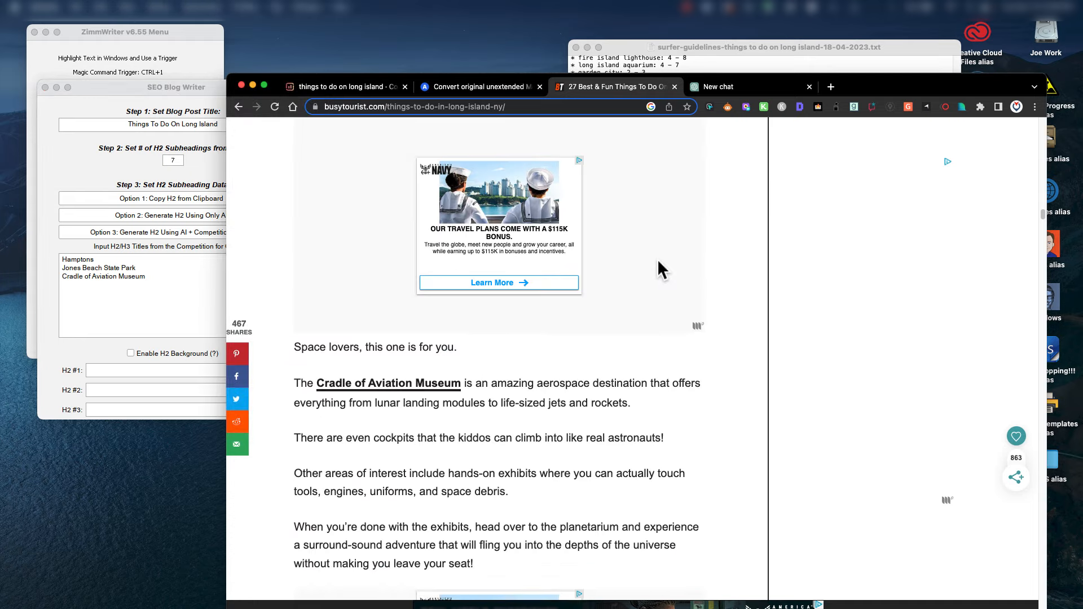
{"action": "scroll", "coordinate": [654, 261], "scroll_direction": "down", "scroll_amount": 6}
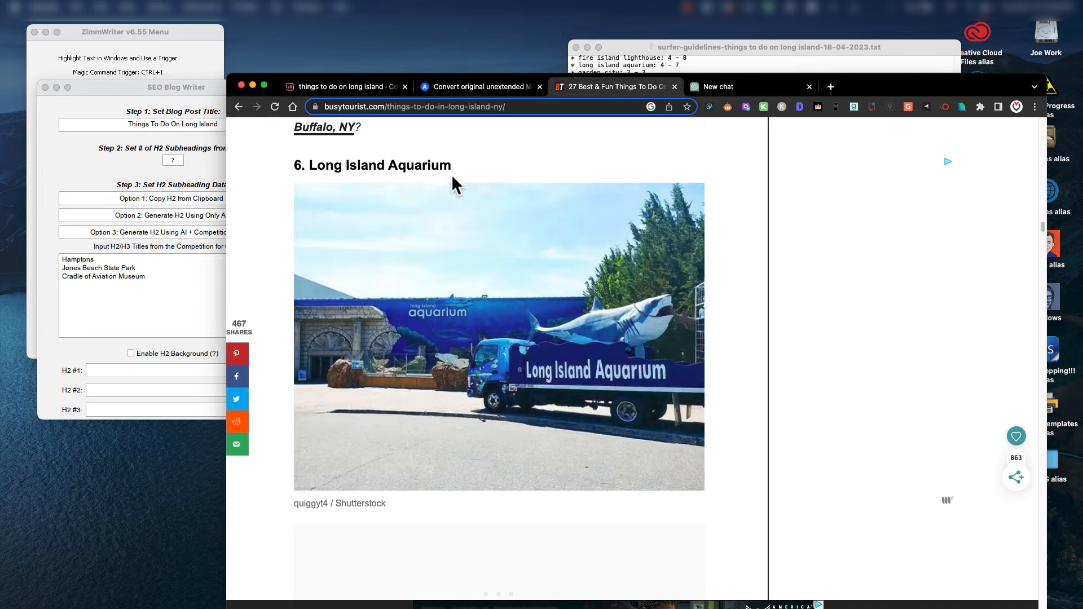
{"action": "left_click_drag", "start_coordinate": [452, 166], "coordinate": [309, 169]}
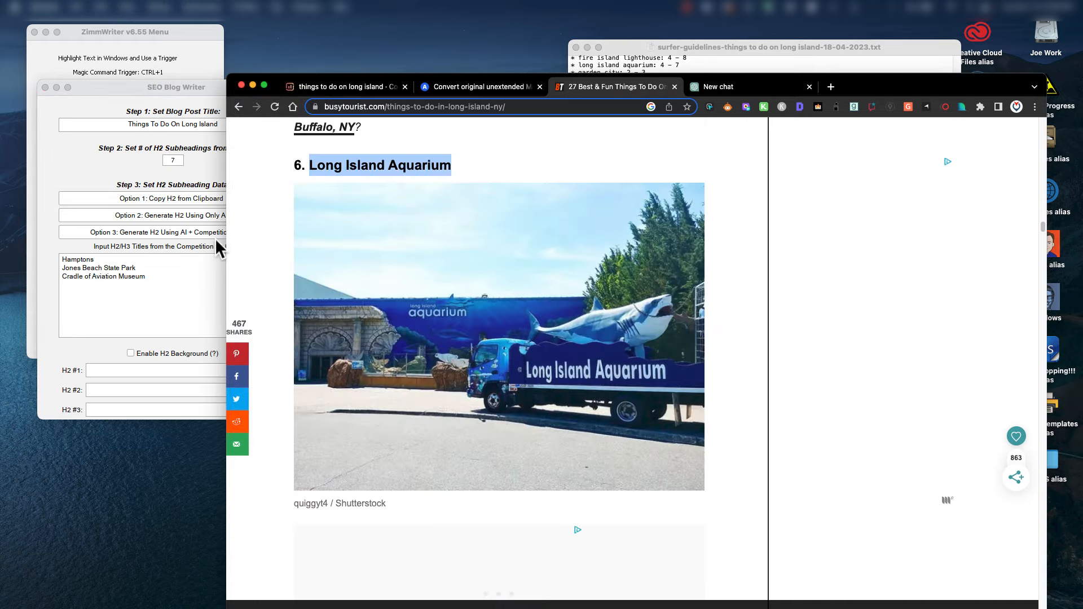
{"action": "left_click", "coordinate": [98, 291]}
{"action": "key", "text": "ctrl+v"}
{"action": "key", "text": "Return"}
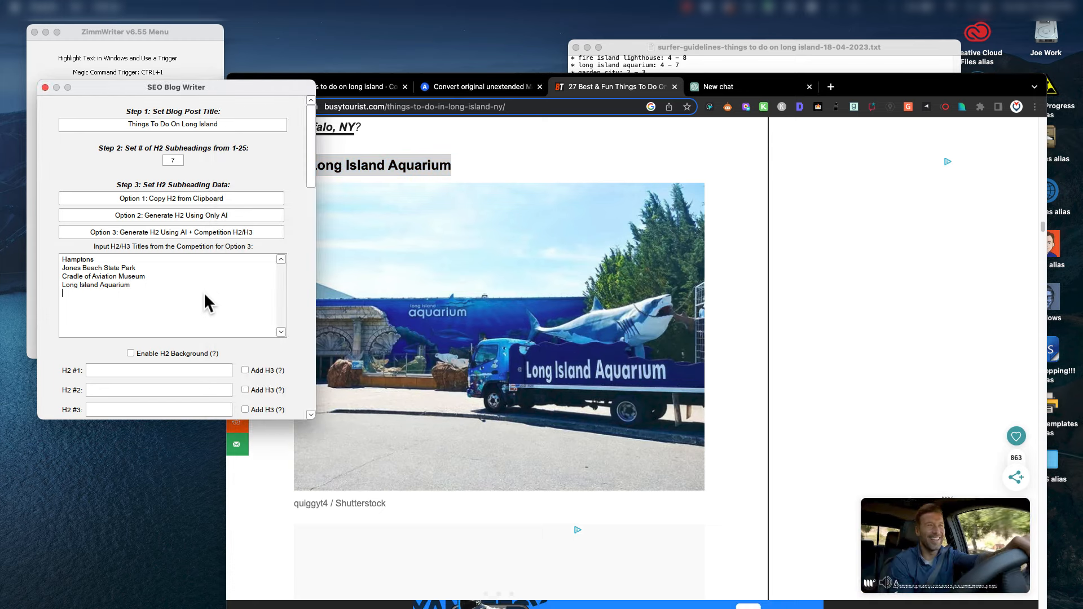
Add 'Fire Island' to the competition titles list.
{"action": "scroll", "coordinate": [704, 396], "scroll_direction": "down", "scroll_amount": 15}
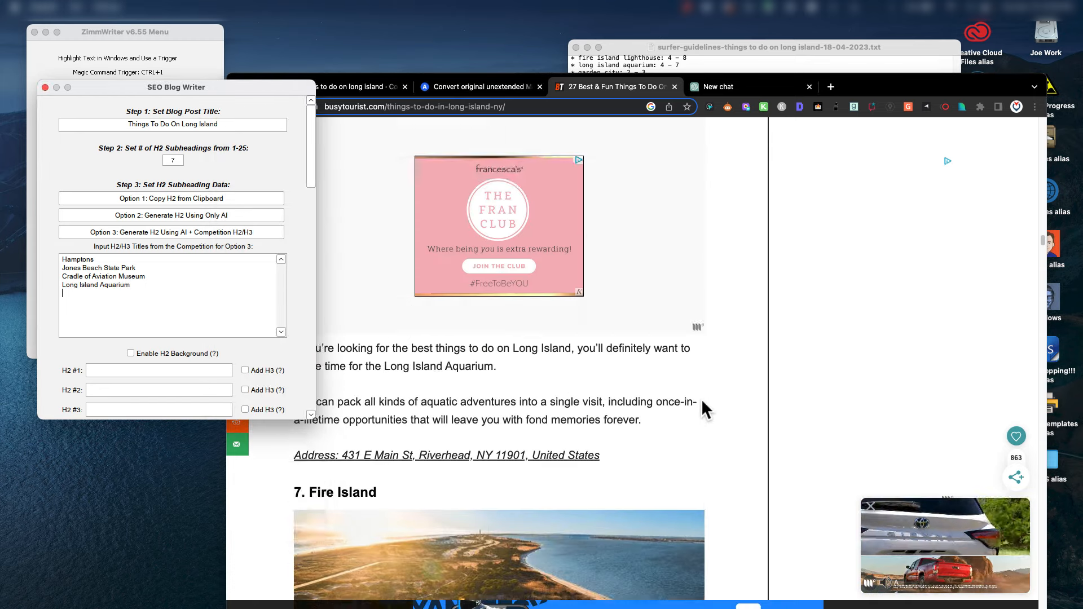
{"action": "scroll", "coordinate": [702, 398], "scroll_direction": "down", "scroll_amount": 2}
{"action": "left_click_drag", "start_coordinate": [390, 397], "coordinate": [308, 389]}
{"action": "left_click", "coordinate": [89, 303]}
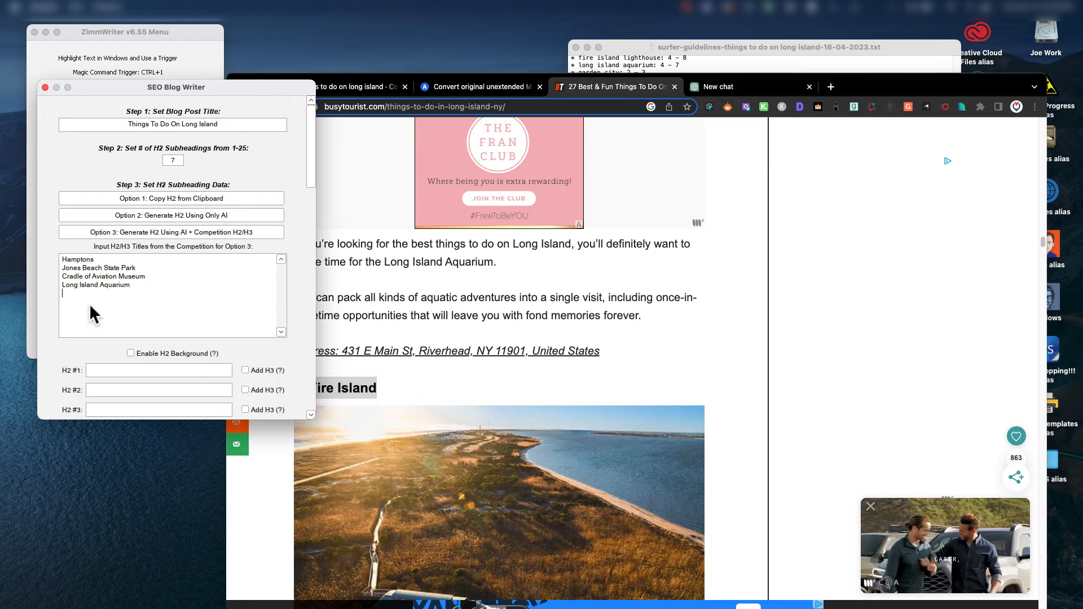
{"action": "key", "text": "super+v"}
Add 'Montauk Point Lighthouse' on its own line, removing the stray leading space.
{"action": "scroll", "coordinate": [622, 360], "scroll_direction": "down", "scroll_amount": 10}
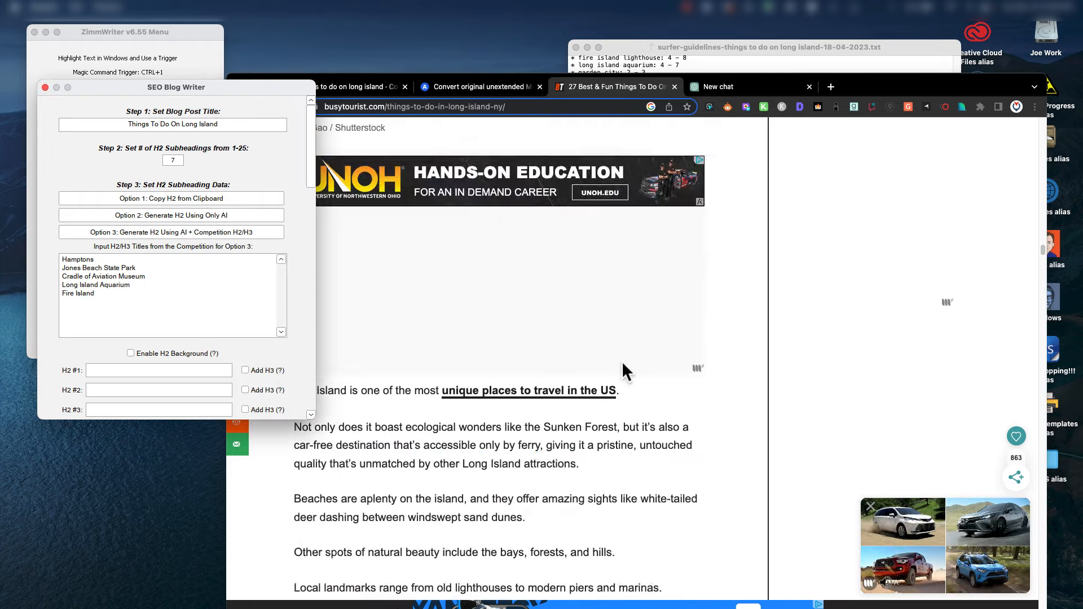
{"action": "scroll", "coordinate": [621, 363], "scroll_direction": "down", "scroll_amount": 15}
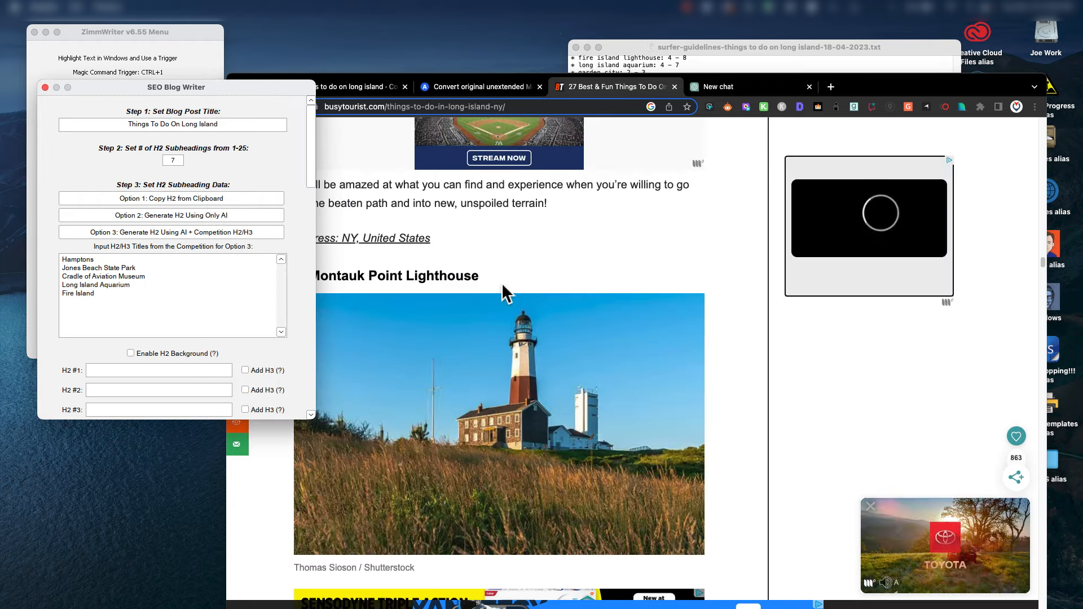
{"action": "left_click_drag", "start_coordinate": [502, 282], "coordinate": [305, 283]}
{"action": "key", "text": "super+c"}
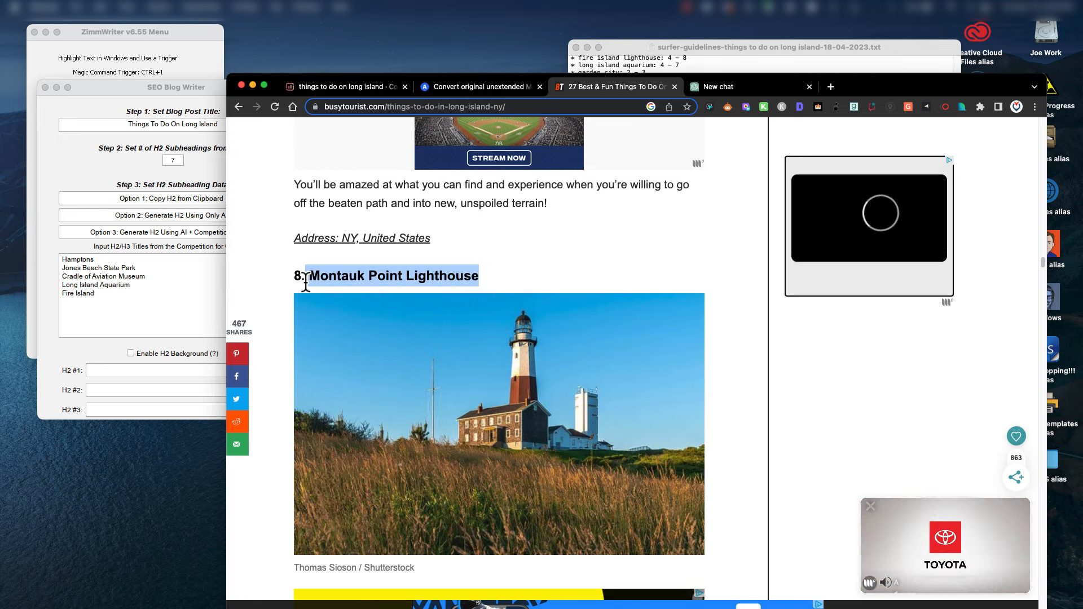
{"action": "left_click", "coordinate": [74, 299]}
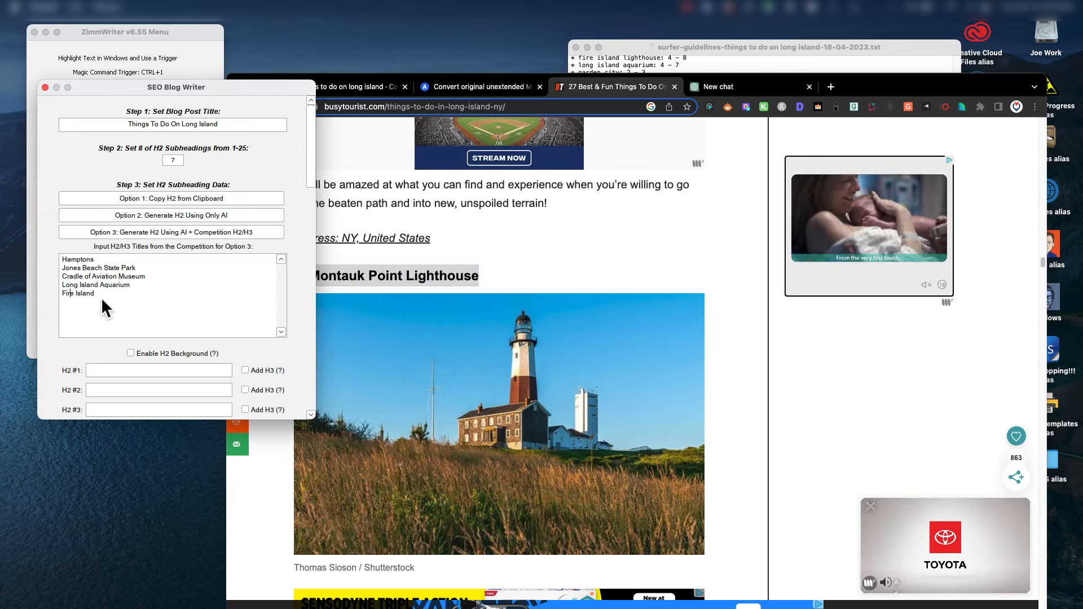
{"action": "left_click", "coordinate": [117, 292]}
{"action": "key", "text": "Return"}
{"action": "key", "text": "super+v"}
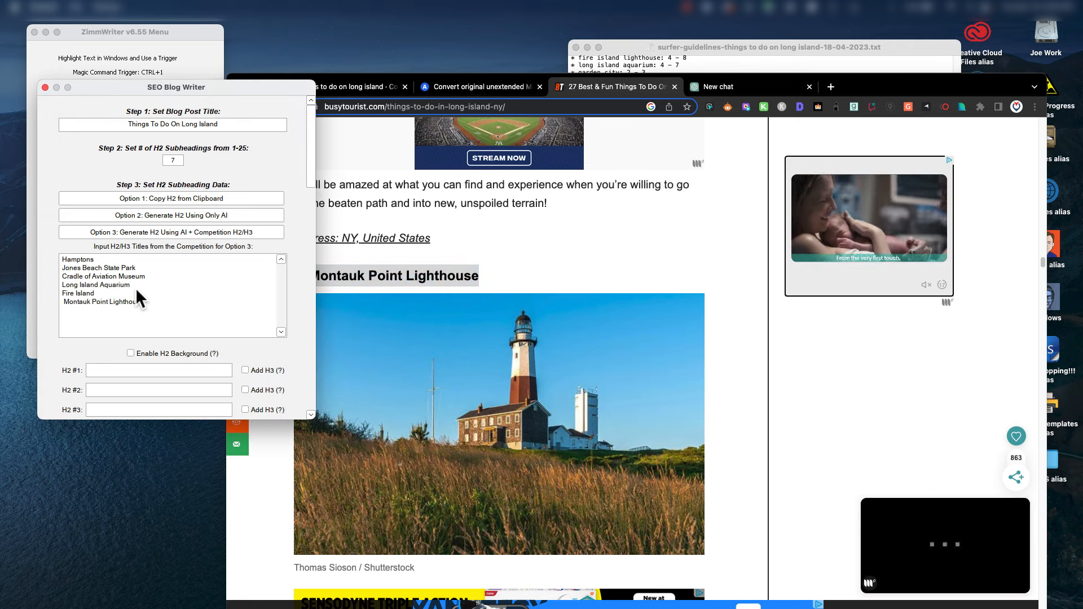
{"action": "left_click", "coordinate": [64, 301]}
{"action": "key", "text": "BackSpace"}
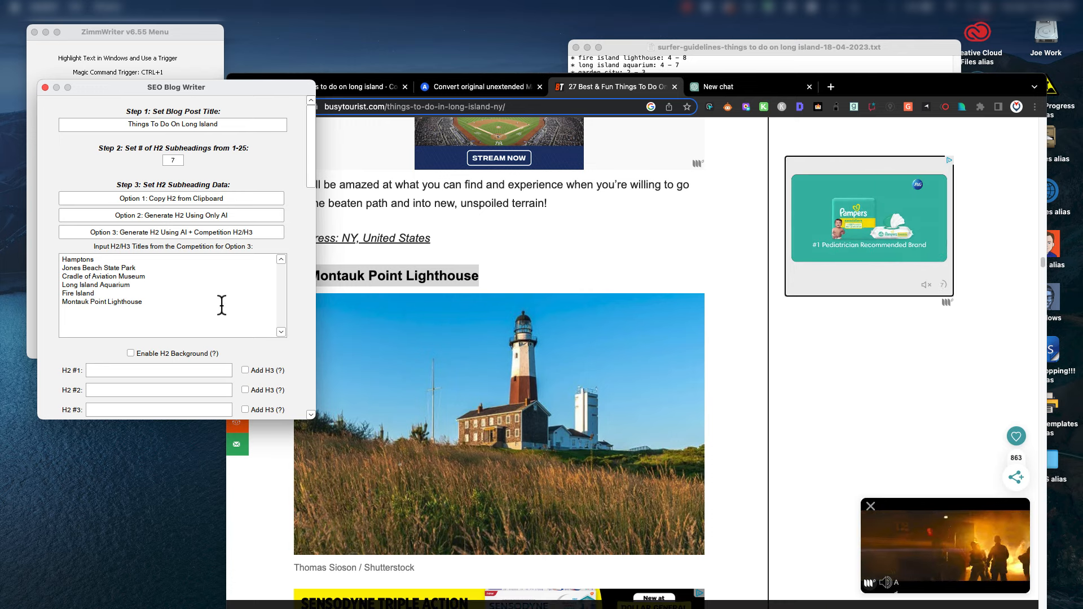
Generate H2 #1–#7 with Option 3 (AI + competition H2/H3), Beach Escapes through Cultural and Educational Experiences.
{"action": "left_click", "coordinate": [125, 231]}
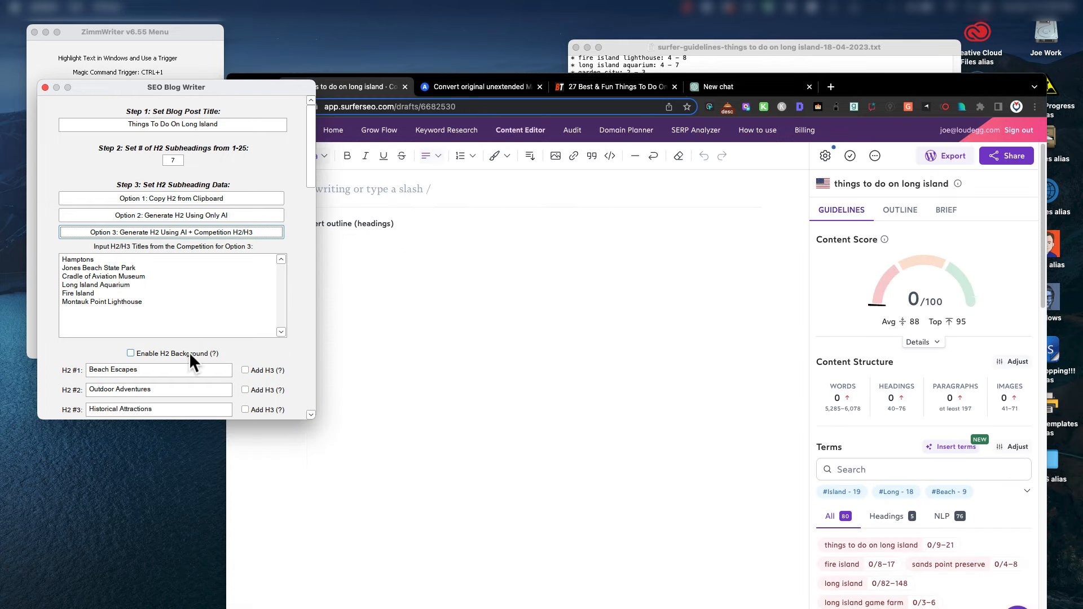
{"action": "scroll", "coordinate": [310, 414], "scroll_direction": "down", "scroll_amount": 3}
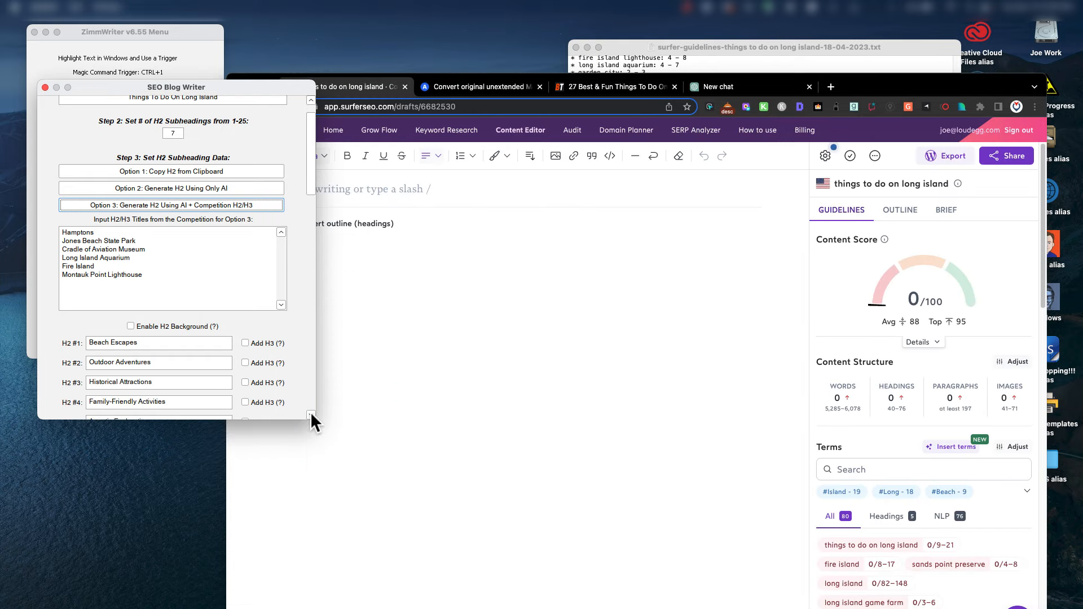
{"action": "left_click", "coordinate": [311, 414]}
{"action": "left_click", "coordinate": [311, 414]}
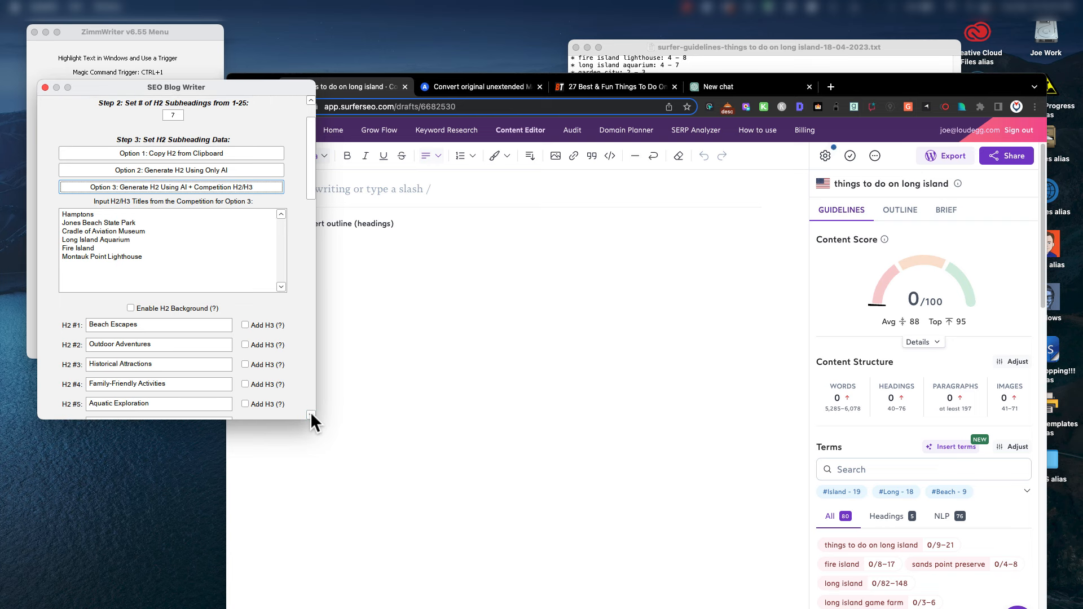
{"action": "left_click", "coordinate": [310, 414]}
{"action": "left_click", "coordinate": [311, 415]}
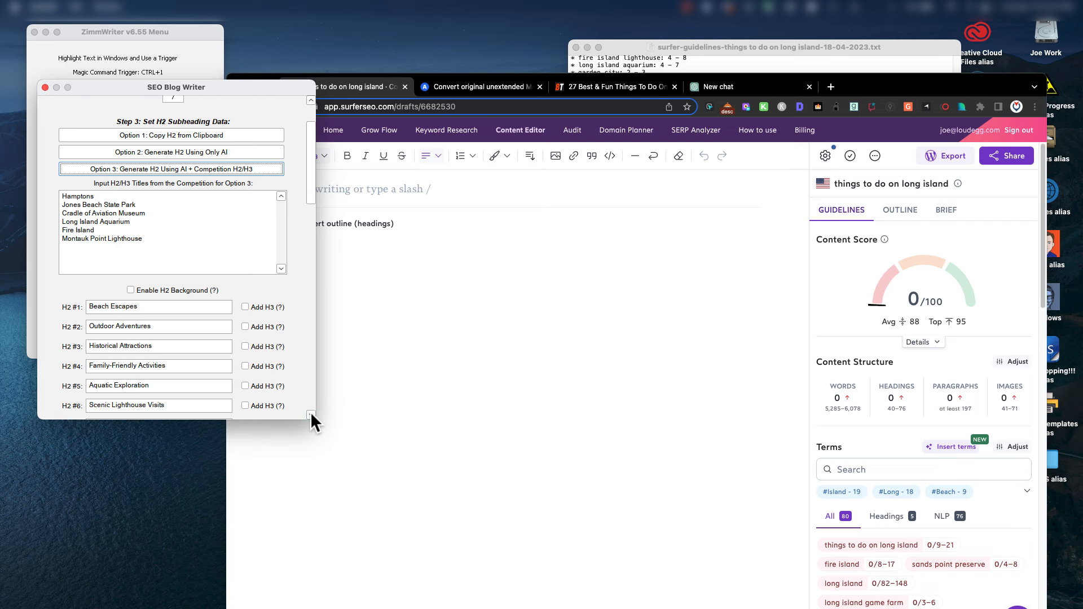
{"action": "left_click", "coordinate": [310, 415]}
{"action": "left_click", "coordinate": [310, 414]}
{"action": "left_click", "coordinate": [310, 415]}
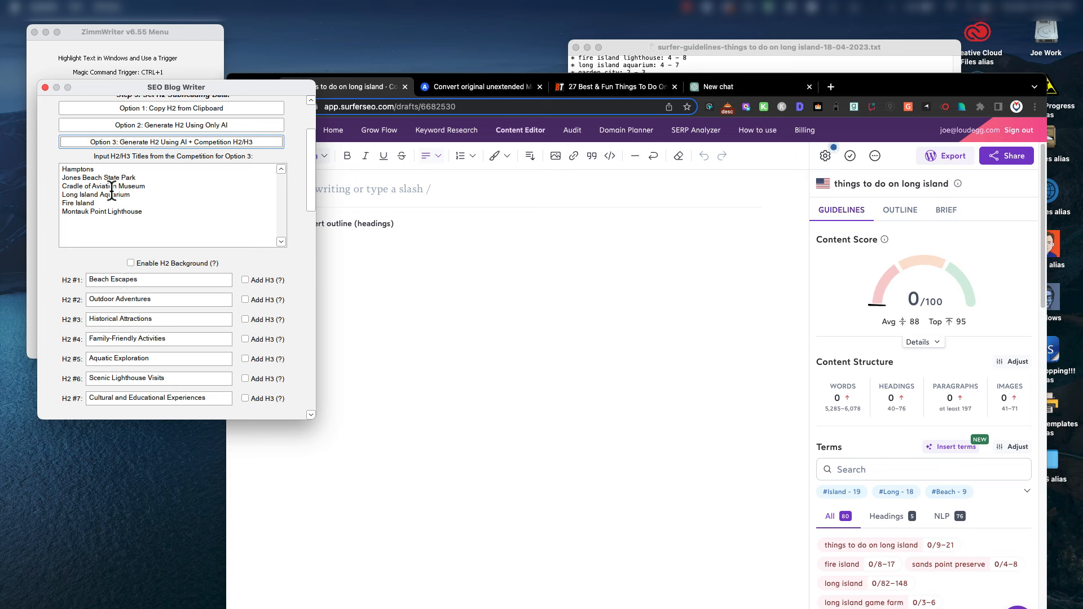
Clear the H2 #7 through H2 #4 heading fields.
{"action": "double_click", "coordinate": [167, 399]}
{"action": "double_click", "coordinate": [167, 399]}
{"action": "left_click", "coordinate": [167, 399]}
{"action": "left_click_drag", "start_coordinate": [210, 399], "coordinate": [66, 387]}
{"action": "key", "text": "BackSpace"}
{"action": "left_click_drag", "start_coordinate": [181, 378], "coordinate": [82, 378]}
{"action": "key", "text": "BackSpace"}
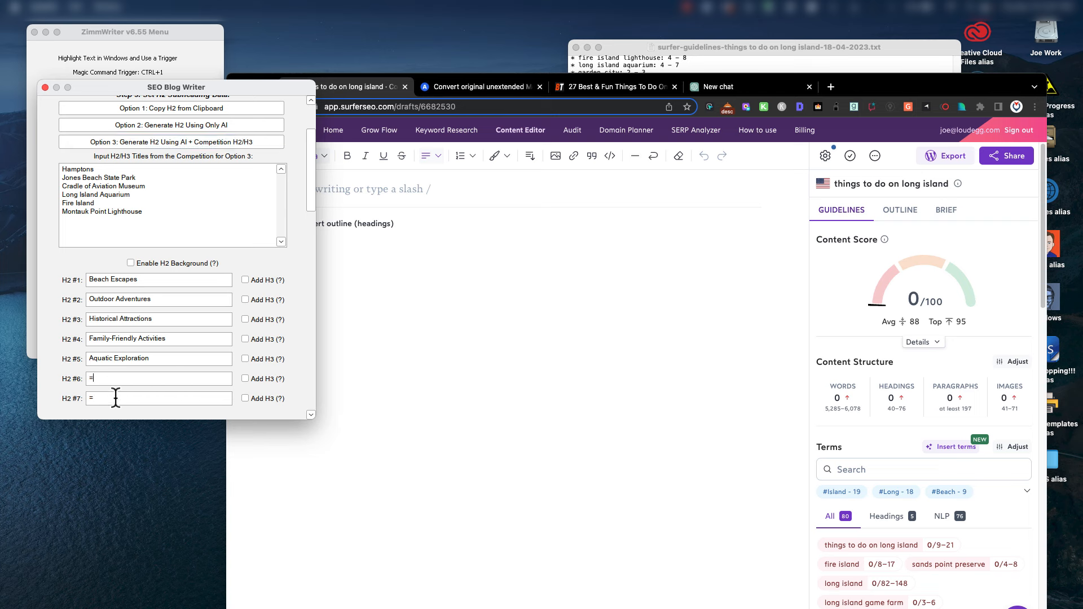
{"action": "left_click_drag", "start_coordinate": [157, 356], "coordinate": [70, 357]}
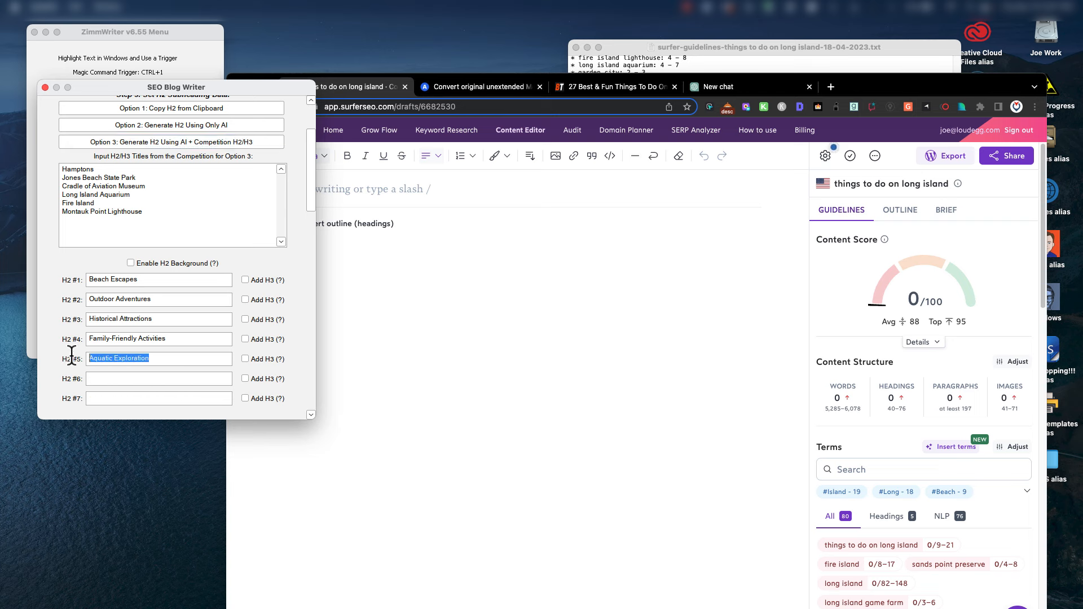
{"action": "key", "text": "BackSpace"}
{"action": "left_click_drag", "start_coordinate": [167, 337], "coordinate": [61, 332]}
{"action": "key", "text": "BackSpace"}
Clear H2 #3 to #1 and regenerate the H2s, starting with 'Exploring the Hamptons'.
{"action": "left_click_drag", "start_coordinate": [172, 319], "coordinate": [78, 319]}
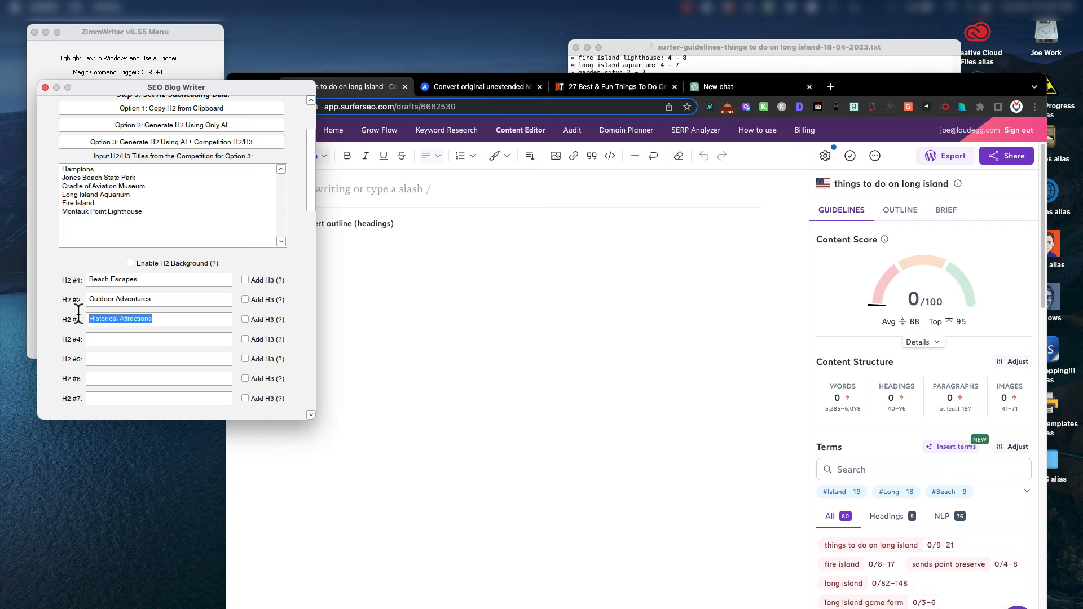
{"action": "key", "text": "BackSpace"}
{"action": "left_click_drag", "start_coordinate": [186, 300], "coordinate": [79, 297]}
{"action": "key", "text": "BackSpace"}
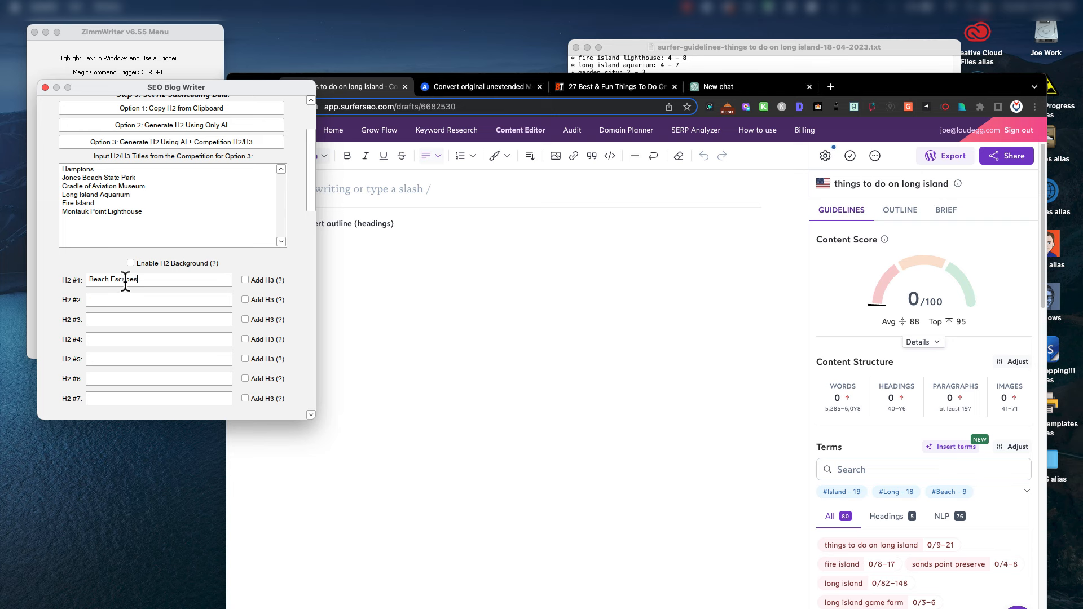
{"action": "left_click_drag", "start_coordinate": [138, 280], "coordinate": [74, 283]}
{"action": "key", "text": "BackSpace"}
{"action": "left_click", "coordinate": [192, 142]}
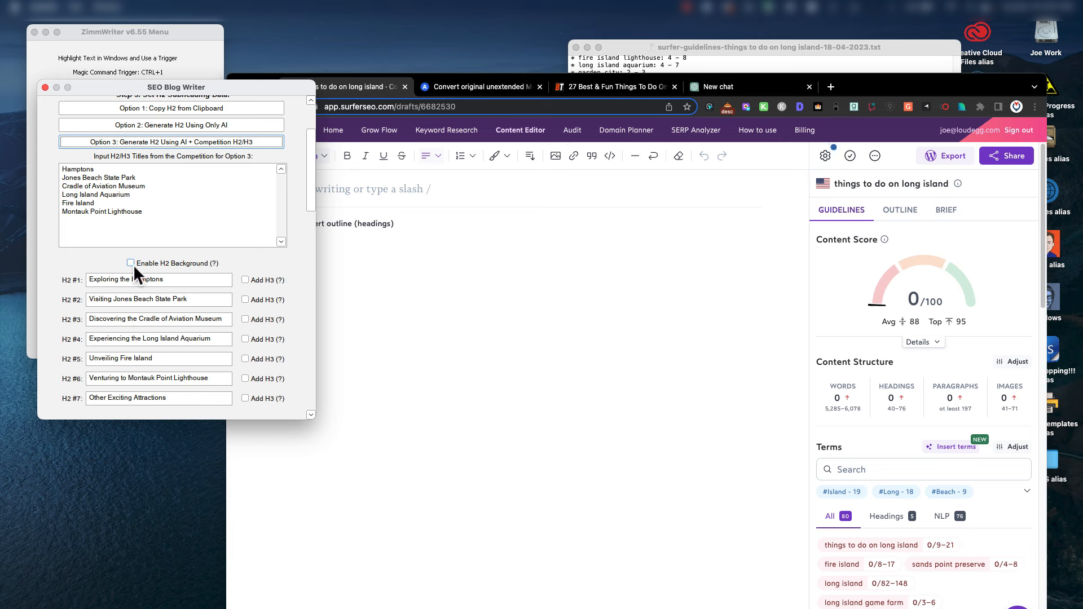
Enable H2 Background so each subheading gets its own background section.
{"action": "mouse_move", "coordinate": [130, 263]}
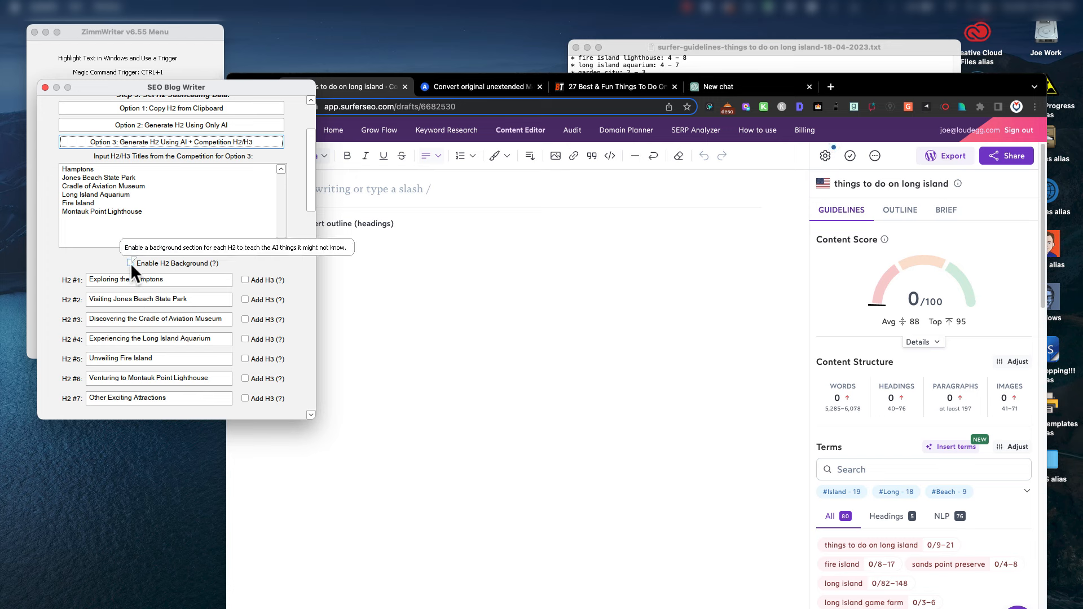
{"action": "left_click", "coordinate": [131, 263]}
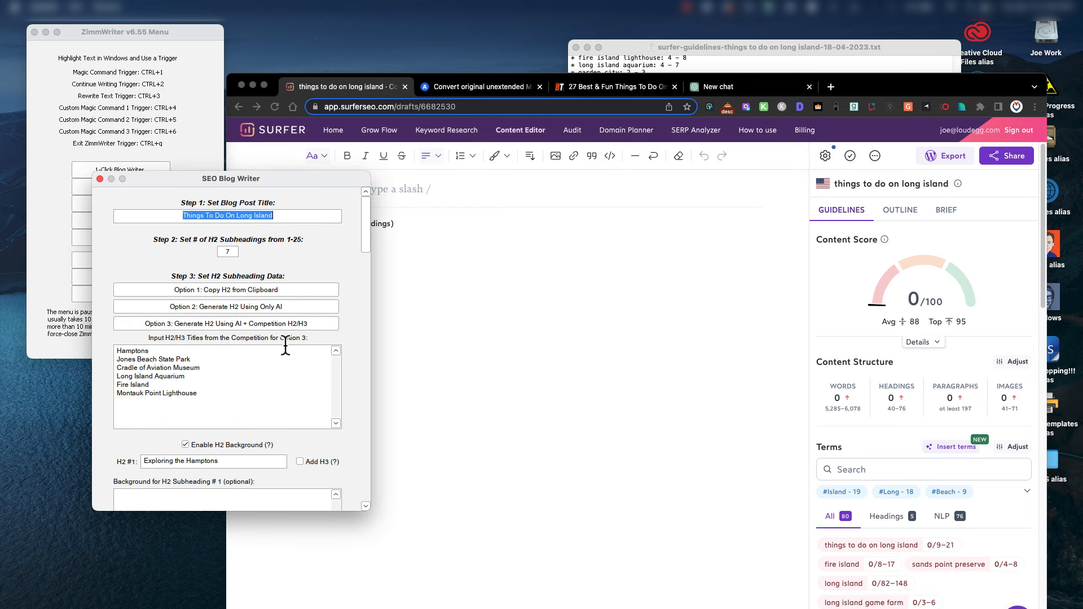
{"action": "left_click_drag", "start_coordinate": [362, 246], "coordinate": [364, 272]}
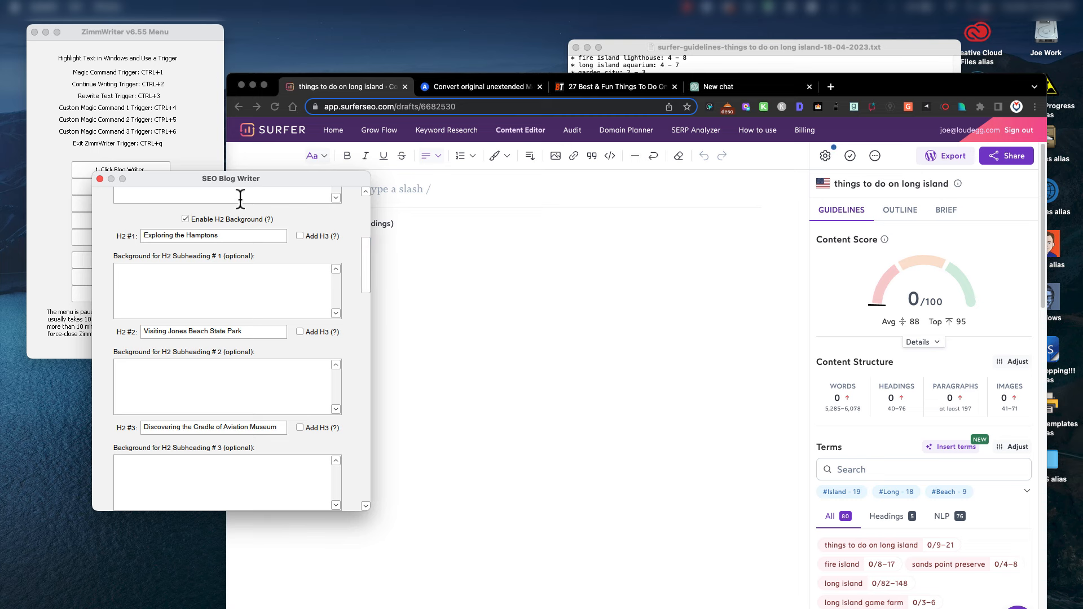
Move the blog writer aside and bring up the Busy Tourist Long Island article.
{"action": "left_click_drag", "start_coordinate": [266, 181], "coordinate": [207, 185]}
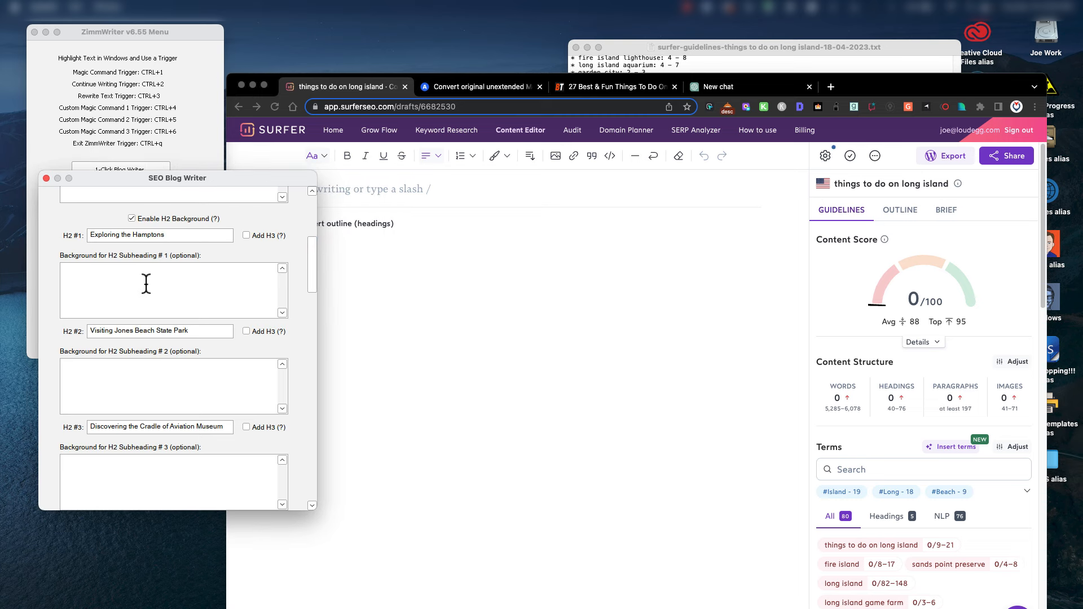
{"action": "left_click_drag", "start_coordinate": [870, 78], "coordinate": [893, 74]}
{"action": "left_click", "coordinate": [634, 80]}
Search Google for 'hamptons long island' and open the Wikipedia article 'The Hamptons'.
{"action": "scroll", "coordinate": [527, 284], "scroll_direction": "up", "scroll_amount": 12}
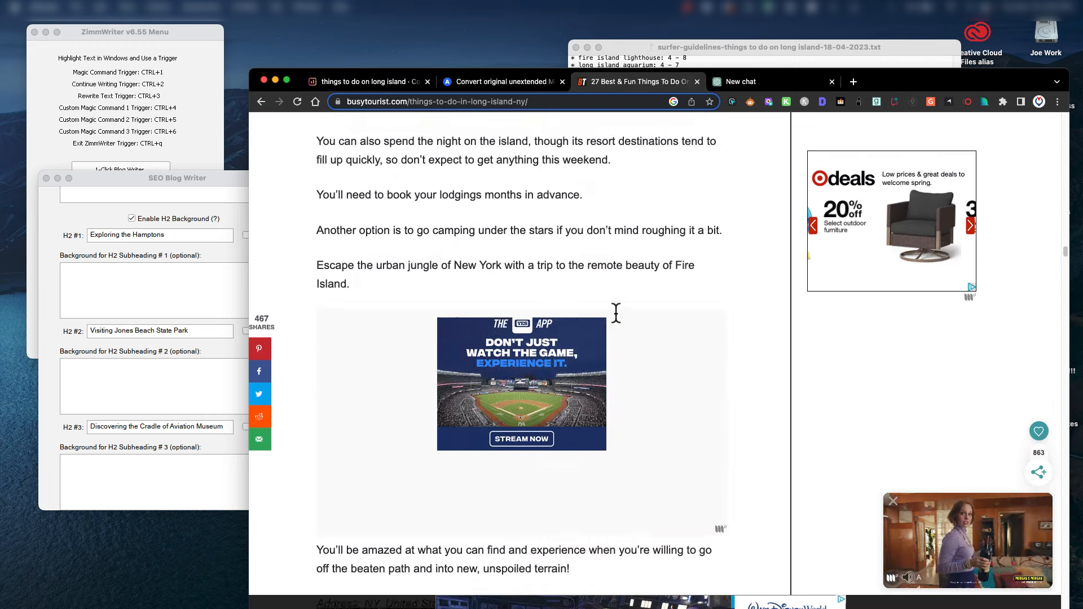
{"action": "left_click", "coordinate": [124, 287]}
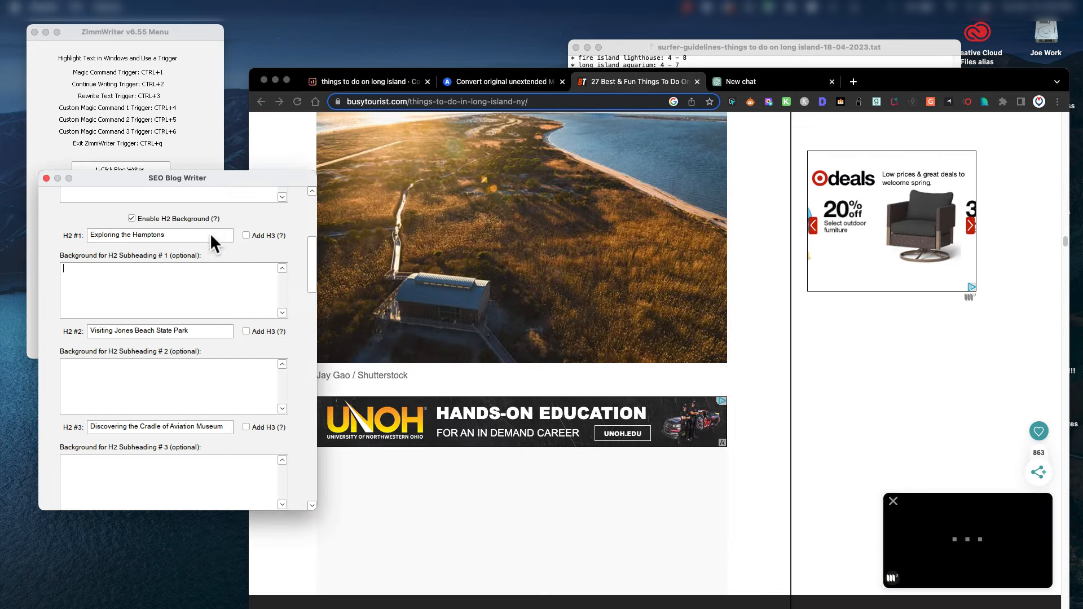
{"action": "left_click", "coordinate": [400, 102]}
{"action": "type", "text": "hamp"}
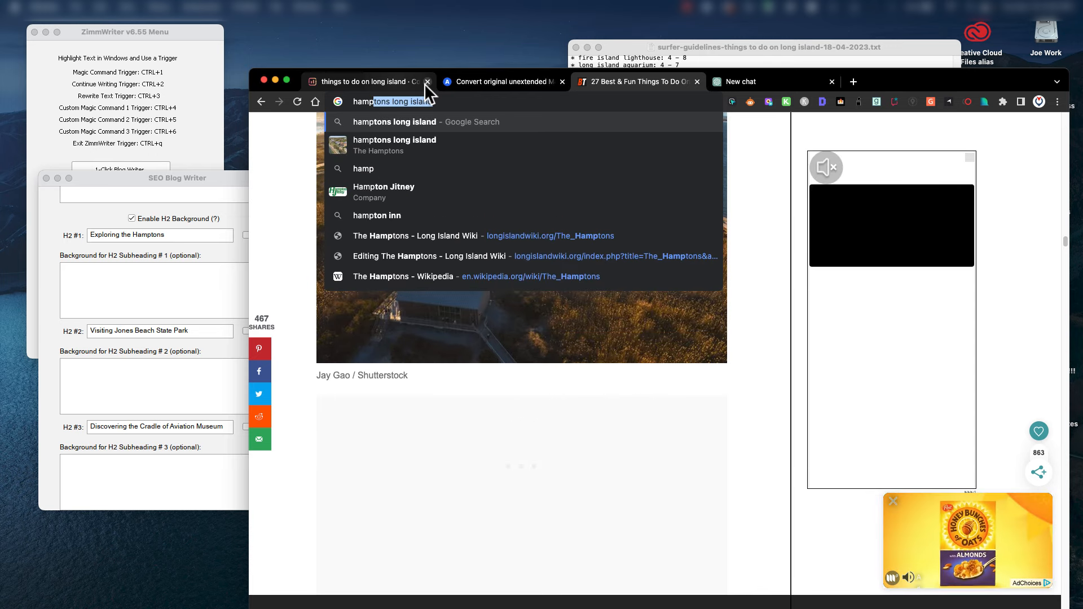
{"action": "key", "text": "Return"}
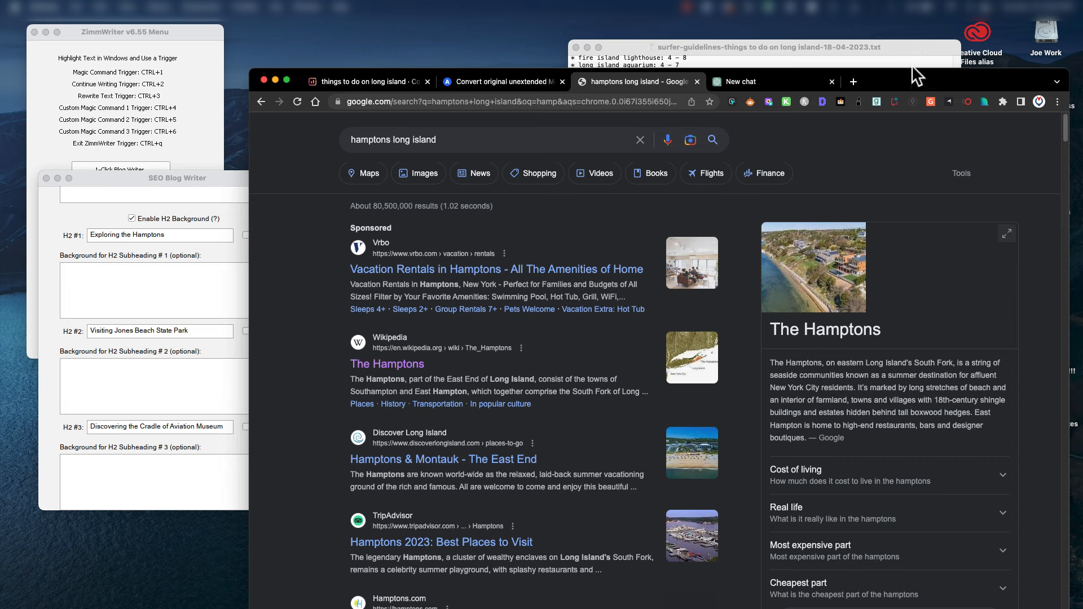
{"action": "left_click_drag", "start_coordinate": [912, 66], "coordinate": [933, 48]}
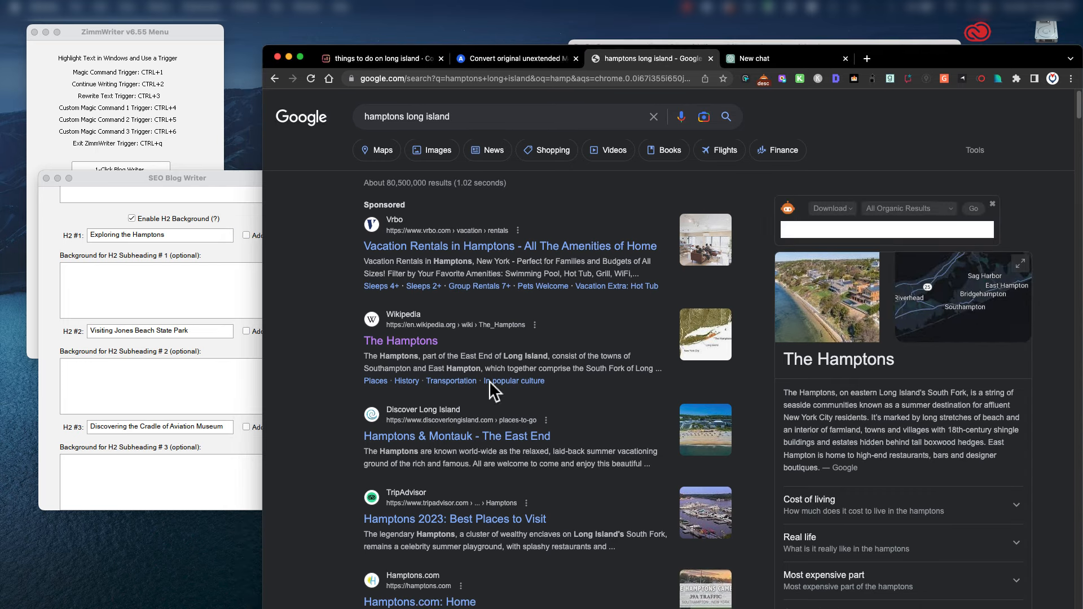
{"action": "left_click", "coordinate": [409, 342]}
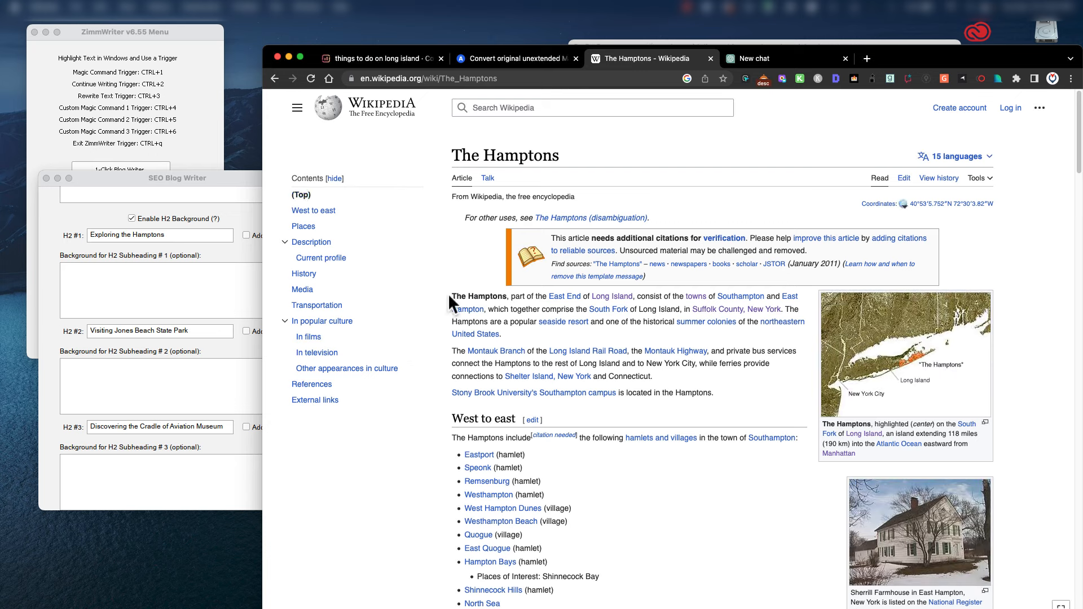
Paste The Hamptons' opening paragraphs into the H2 #1 background box.
{"action": "left_click_drag", "start_coordinate": [450, 295], "coordinate": [658, 388]}
{"action": "key", "text": "super+c"}
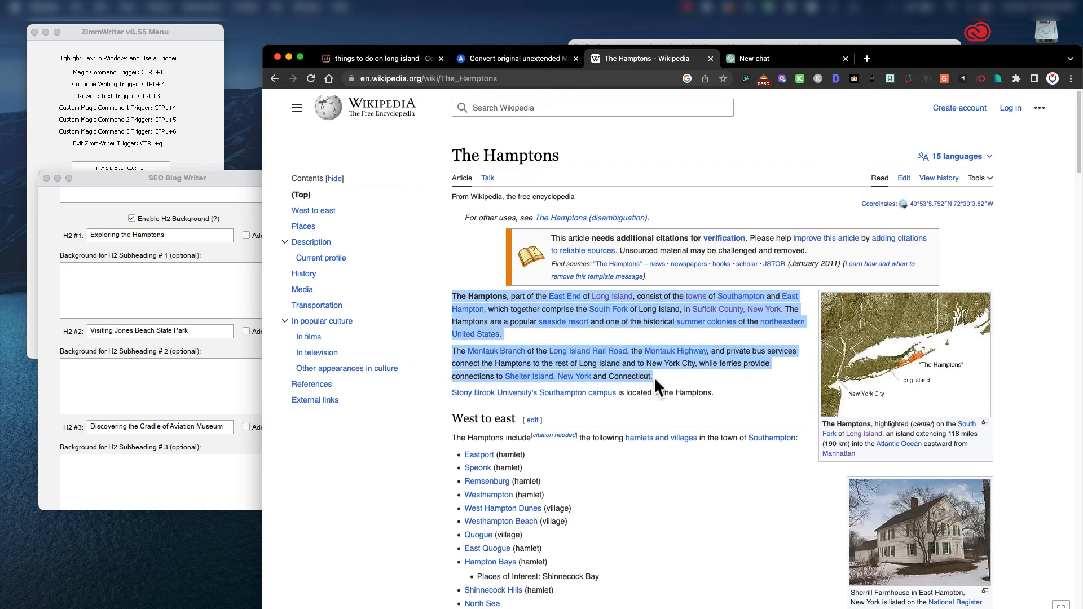
{"action": "left_click", "coordinate": [91, 280]}
{"action": "key", "text": "super+v"}
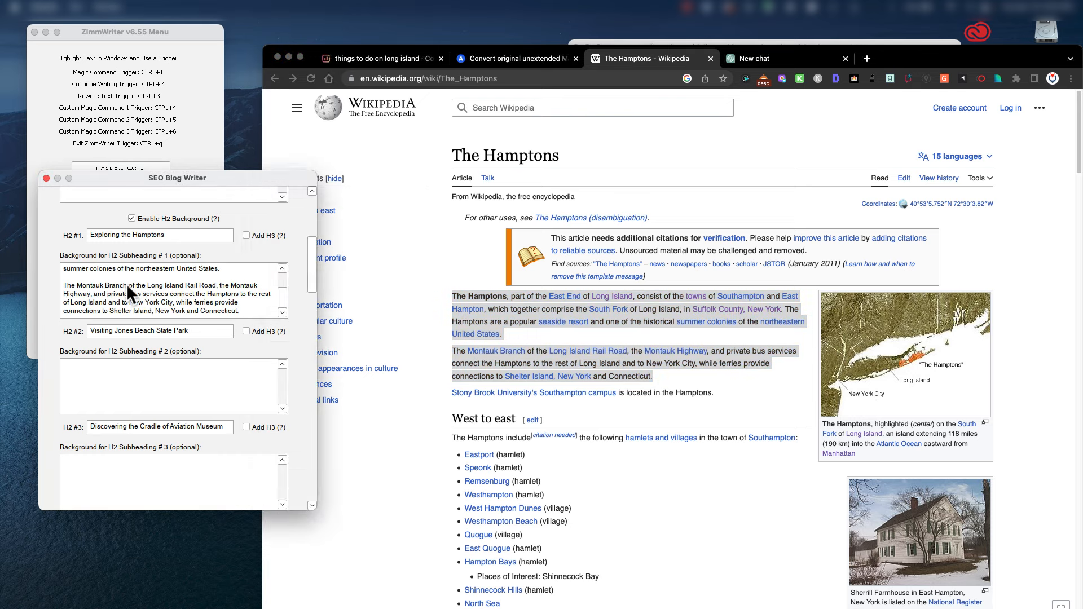
Add the 1975 Grey Gardens documentary sentence from the films list to the H2 #1 background.
{"action": "scroll", "coordinate": [127, 285], "scroll_direction": "up", "scroll_amount": 3}
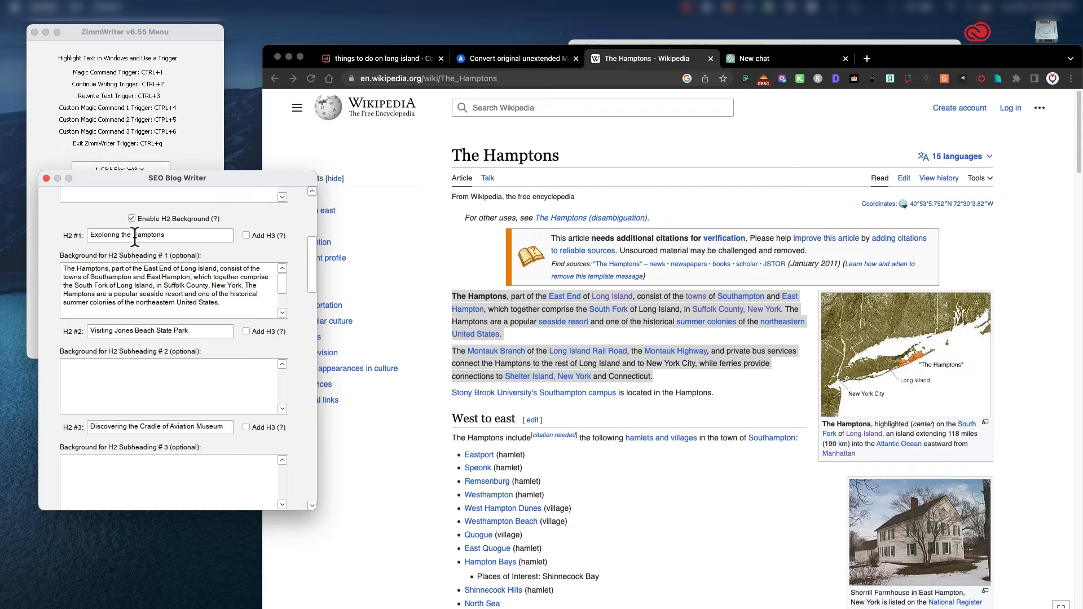
{"action": "scroll", "coordinate": [223, 285], "scroll_direction": "down", "scroll_amount": 2}
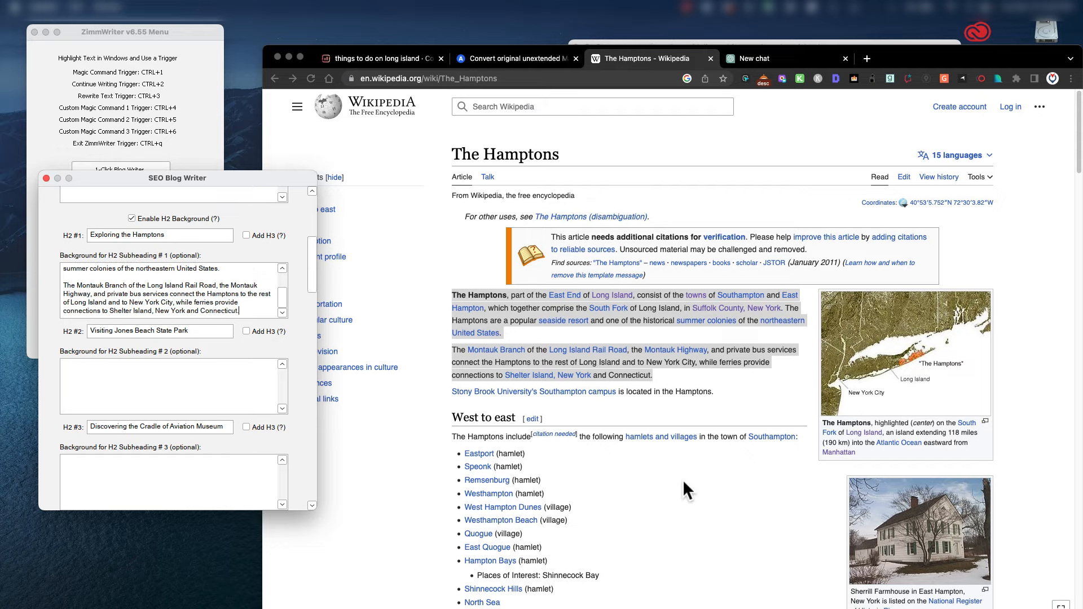
{"action": "scroll", "coordinate": [680, 478], "scroll_direction": "down", "scroll_amount": 10}
{"action": "scroll", "coordinate": [682, 481], "scroll_direction": "down", "scroll_amount": 15}
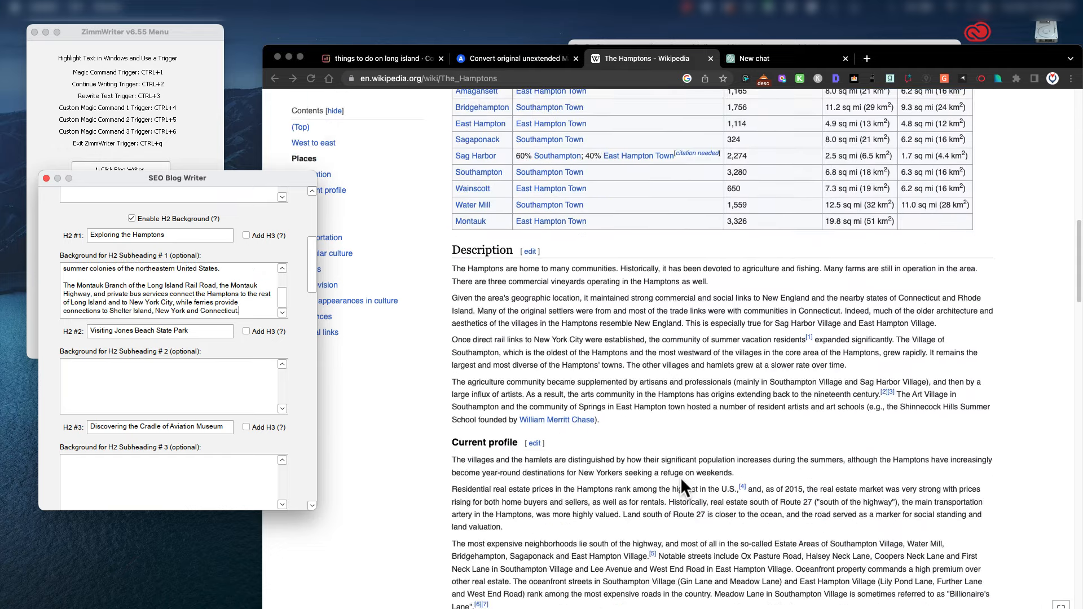
{"action": "scroll", "coordinate": [680, 477], "scroll_direction": "down", "scroll_amount": 2}
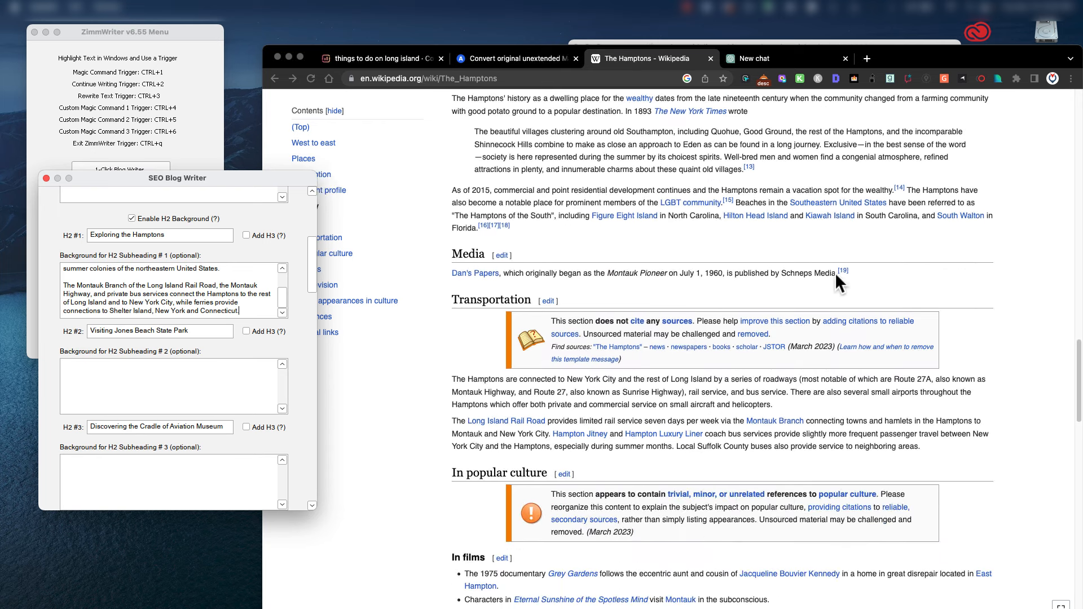
{"action": "left_click", "coordinate": [446, 272]}
{"action": "left_click_drag", "start_coordinate": [446, 272], "coordinate": [823, 280]}
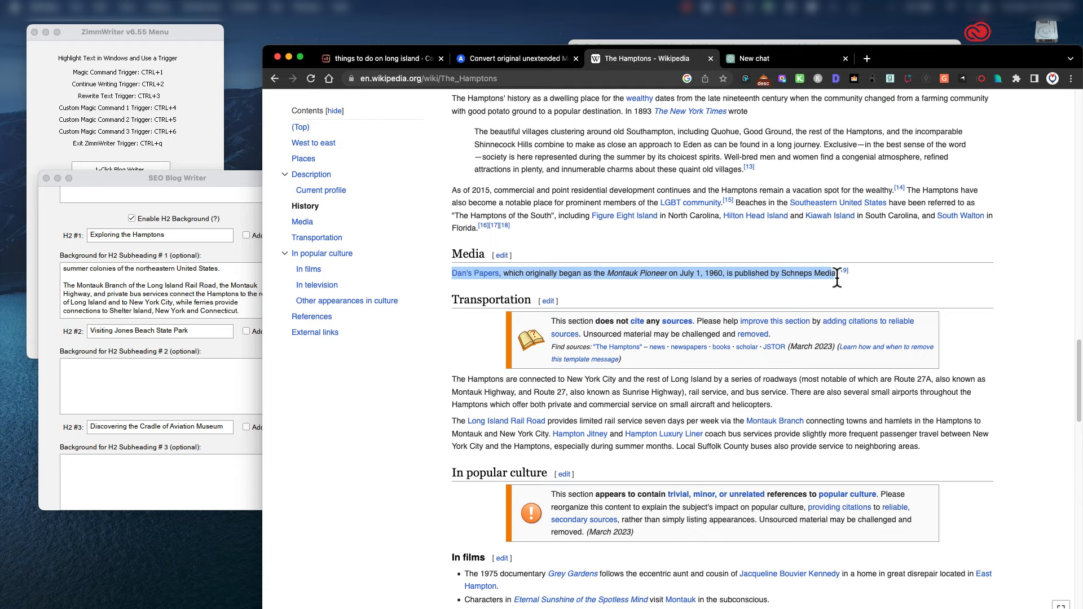
{"action": "scroll", "coordinate": [743, 365], "scroll_direction": "down", "scroll_amount": 2}
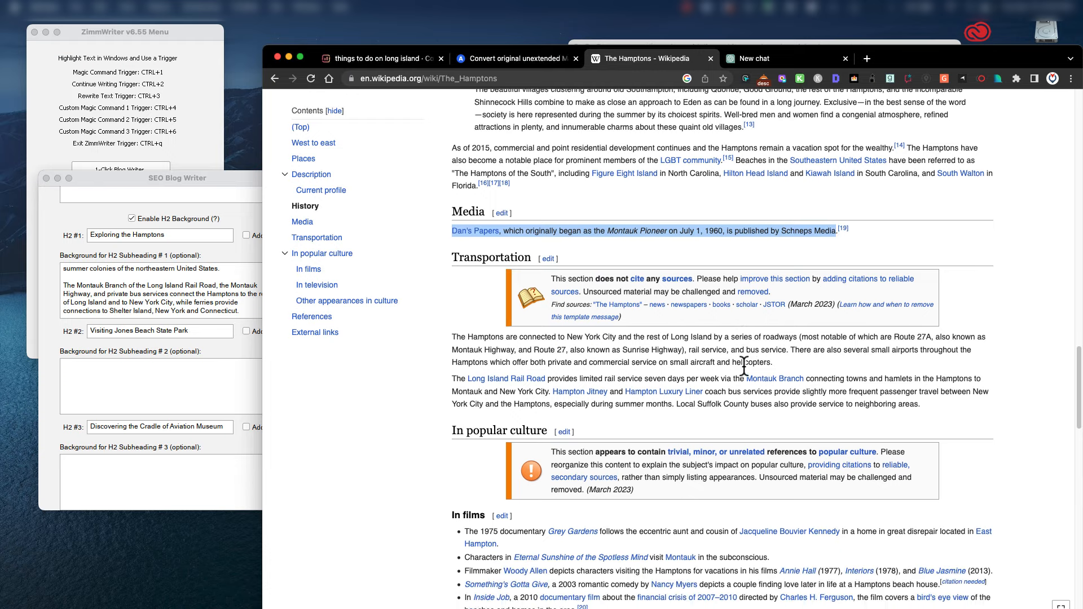
{"action": "scroll", "coordinate": [743, 364], "scroll_direction": "down", "scroll_amount": 5}
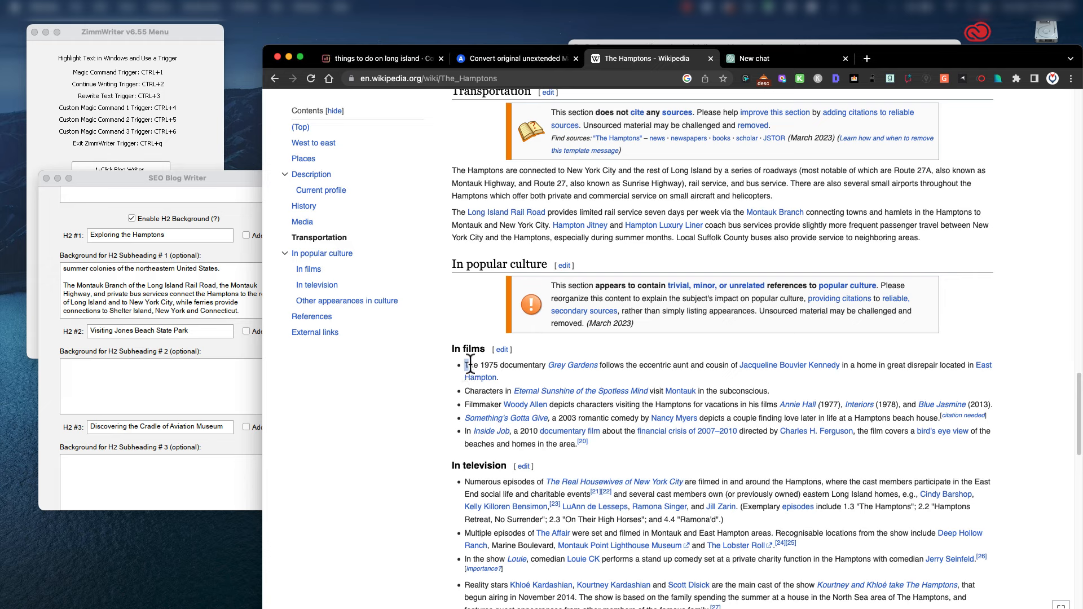
{"action": "left_click_drag", "start_coordinate": [464, 366], "coordinate": [519, 381]}
{"action": "key", "text": "super+c"}
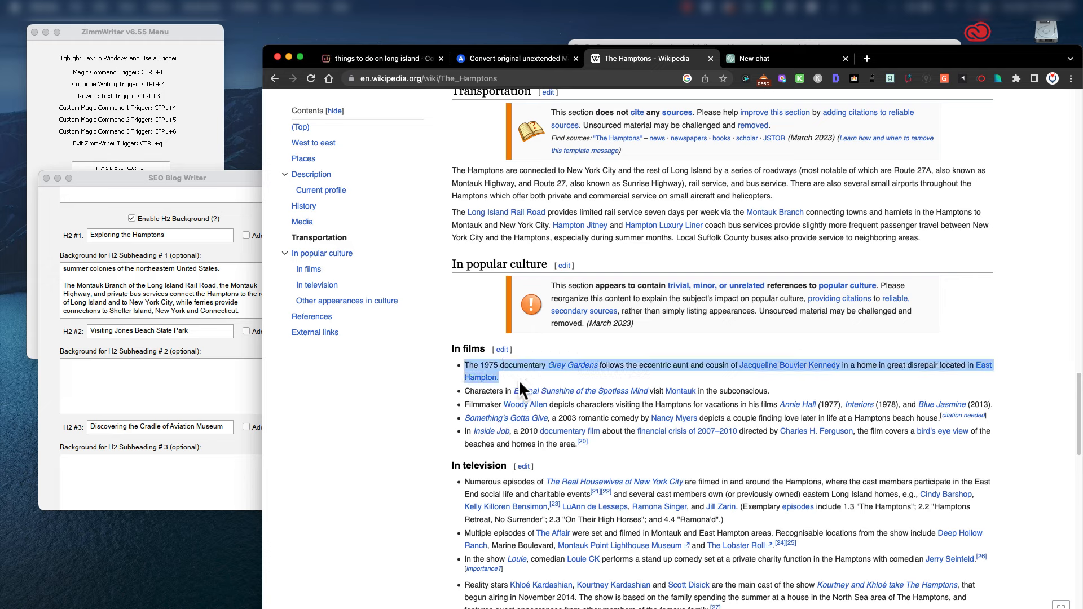
{"action": "left_click", "coordinate": [237, 311]}
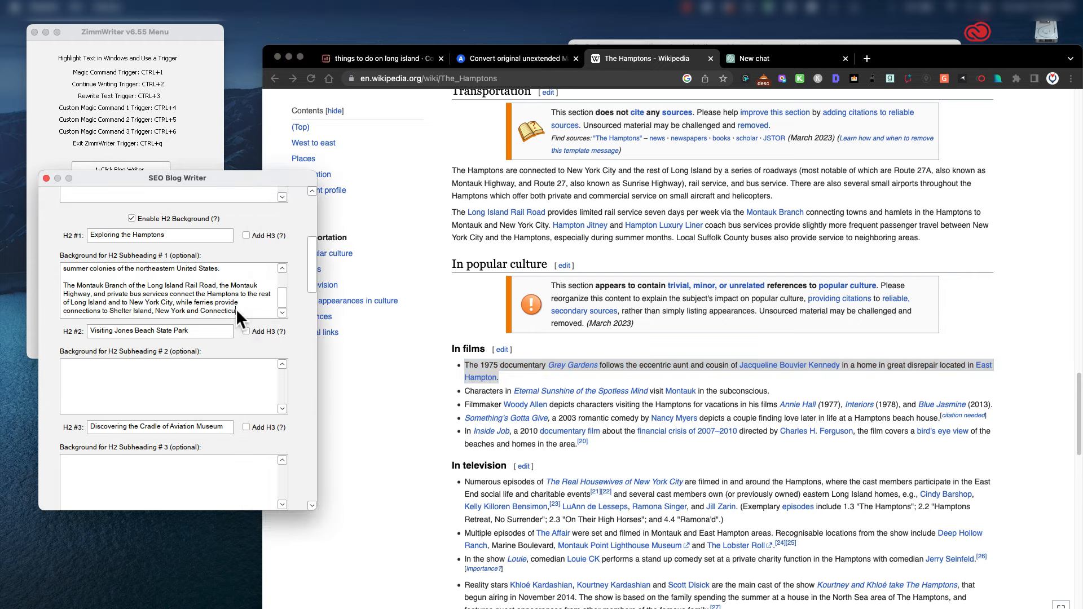
{"action": "key", "text": "super+v"}
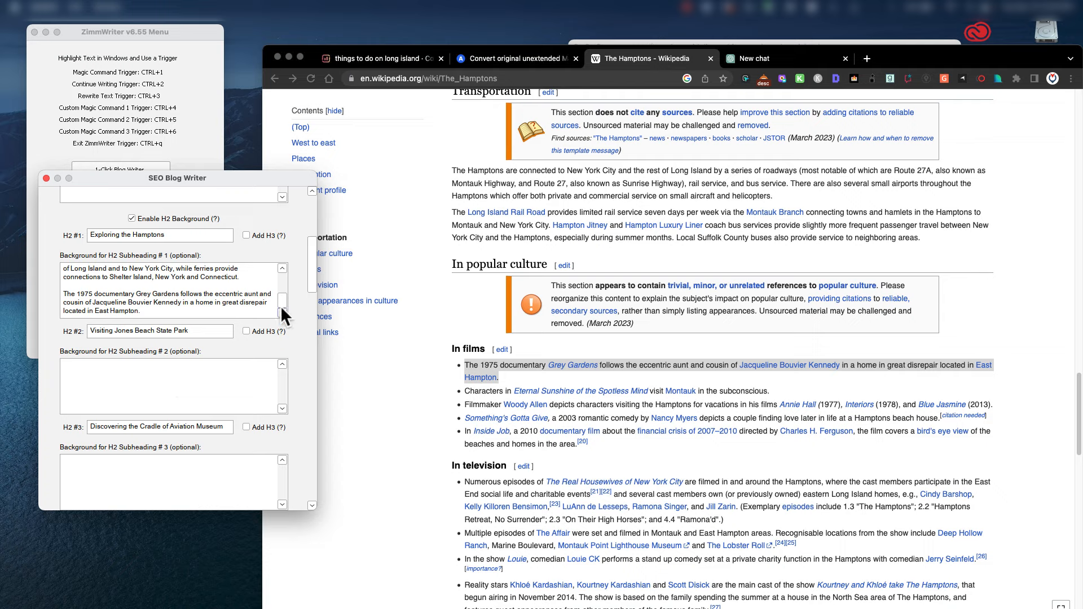
Leave the article Voice set to None.
{"action": "left_click_drag", "start_coordinate": [313, 280], "coordinate": [311, 387]}
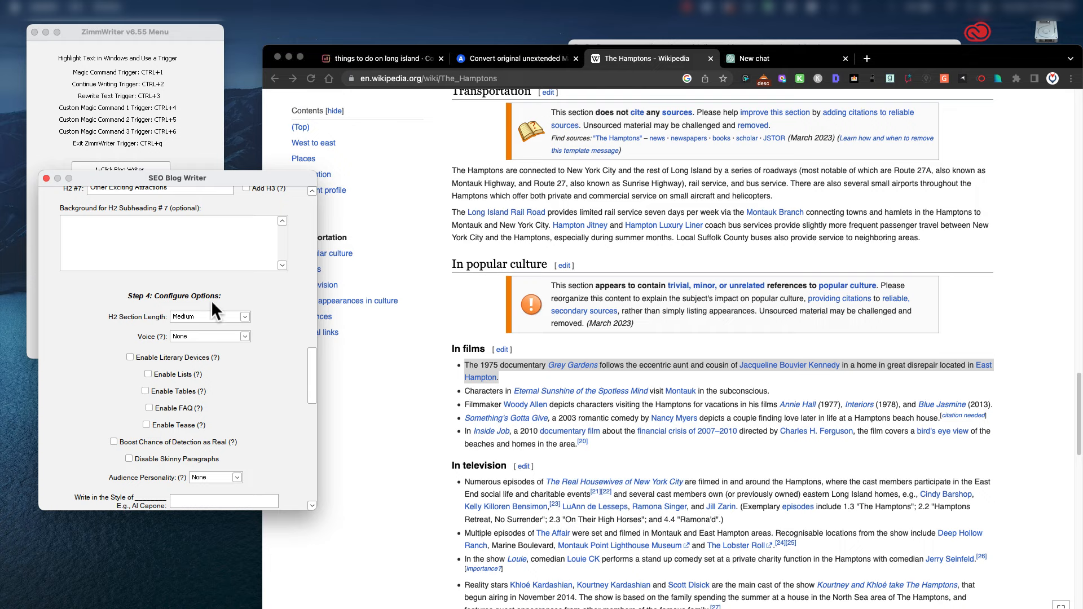
{"action": "left_click_drag", "start_coordinate": [309, 366], "coordinate": [304, 439]}
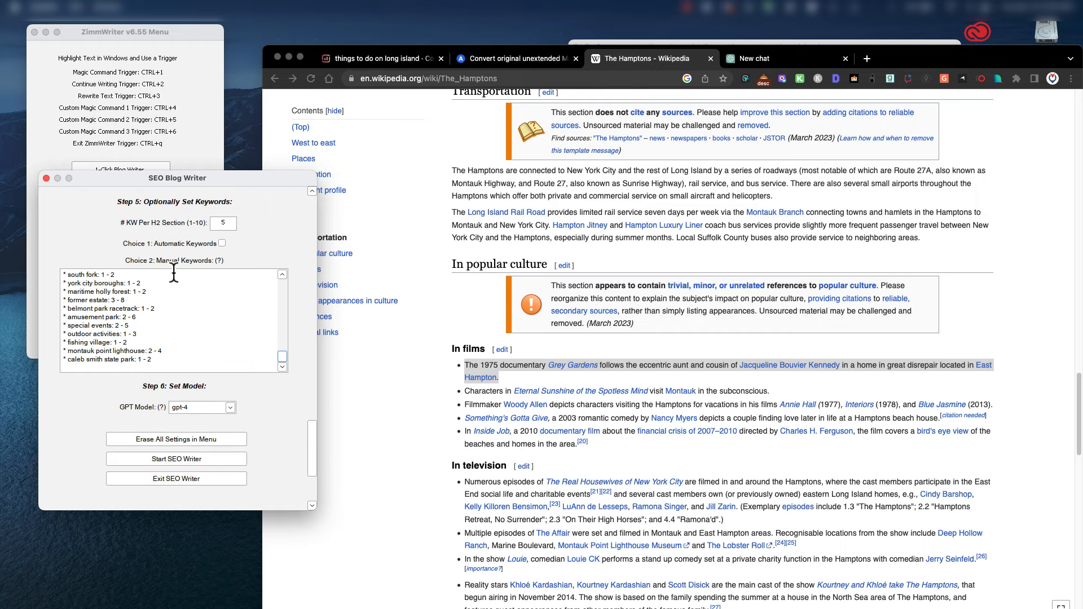
{"action": "left_click_drag", "start_coordinate": [314, 436], "coordinate": [311, 363]}
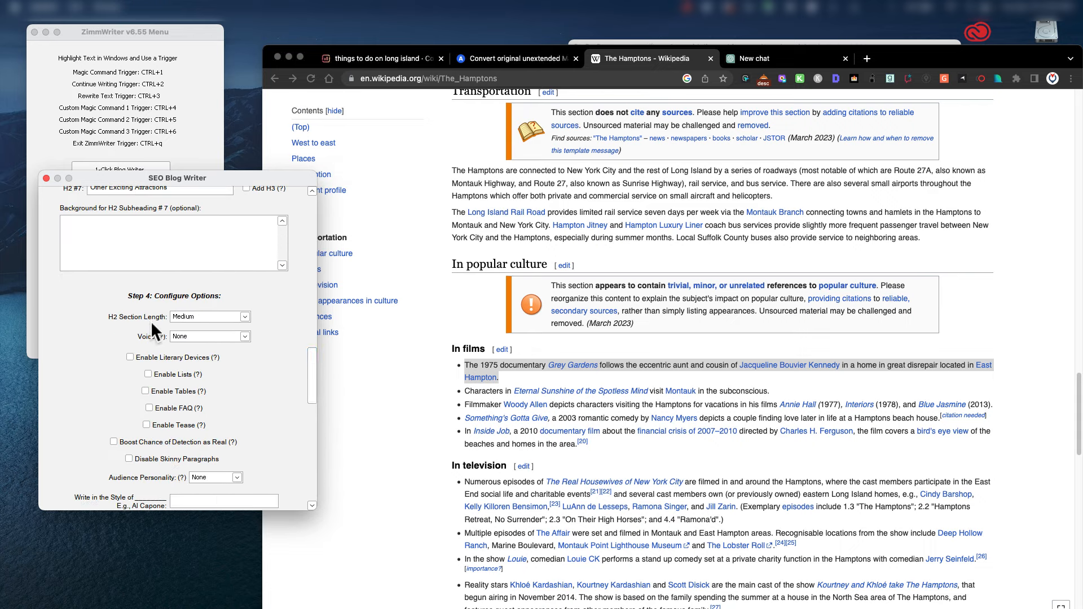
{"action": "left_click", "coordinate": [245, 337]}
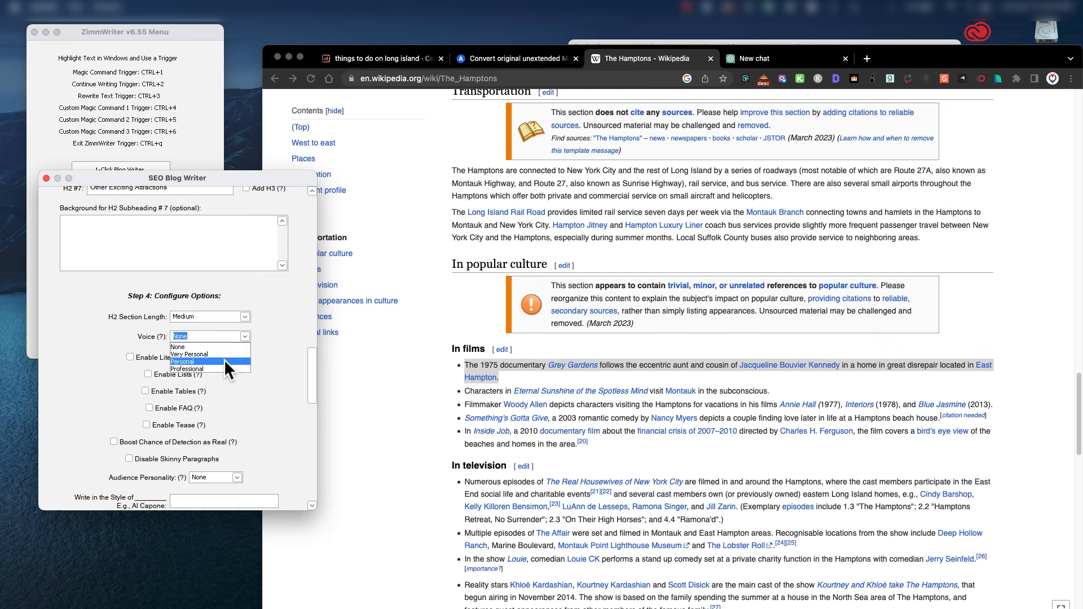
{"action": "left_click", "coordinate": [276, 313]}
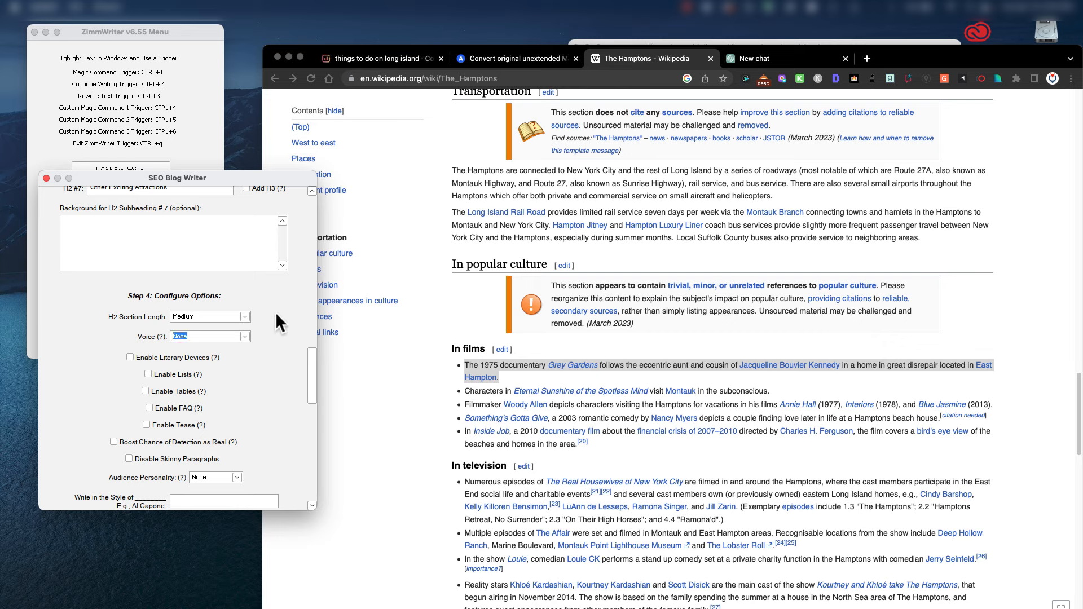
Enable Literary Devices, Lists, Tables, FAQ and Boost Chance of Detection as Real.
{"action": "left_click", "coordinate": [130, 357]}
{"action": "left_click", "coordinate": [148, 374]}
{"action": "left_click", "coordinate": [145, 391]}
{"action": "left_click", "coordinate": [149, 408]}
{"action": "scroll", "coordinate": [243, 391], "scroll_direction": "down", "scroll_amount": 5}
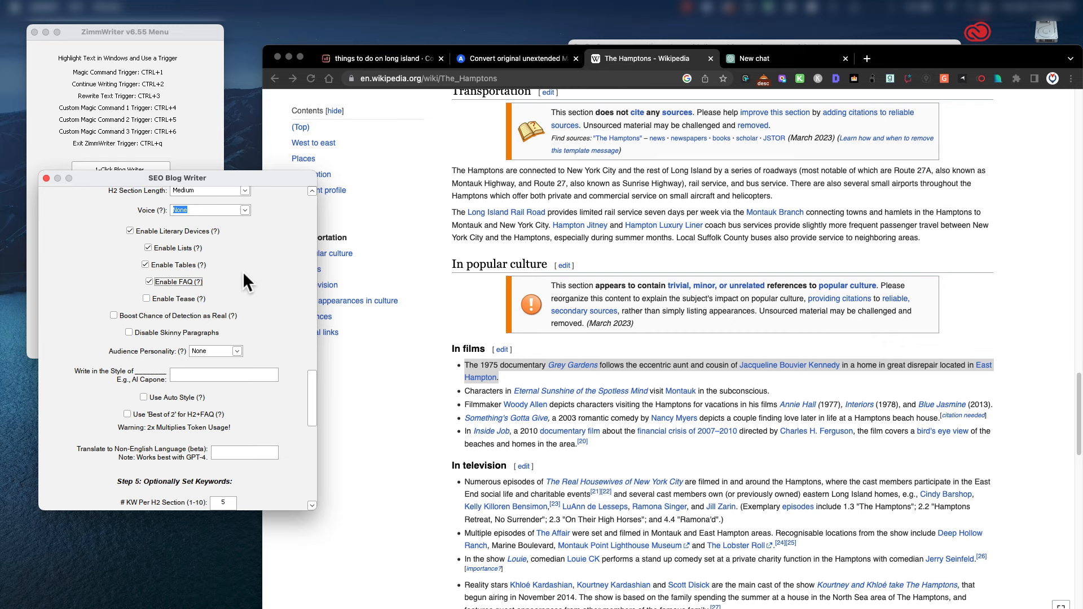
{"action": "left_click", "coordinate": [114, 315]}
Keep Audience Personality at None and review the remaining settings.
{"action": "left_click", "coordinate": [238, 351]}
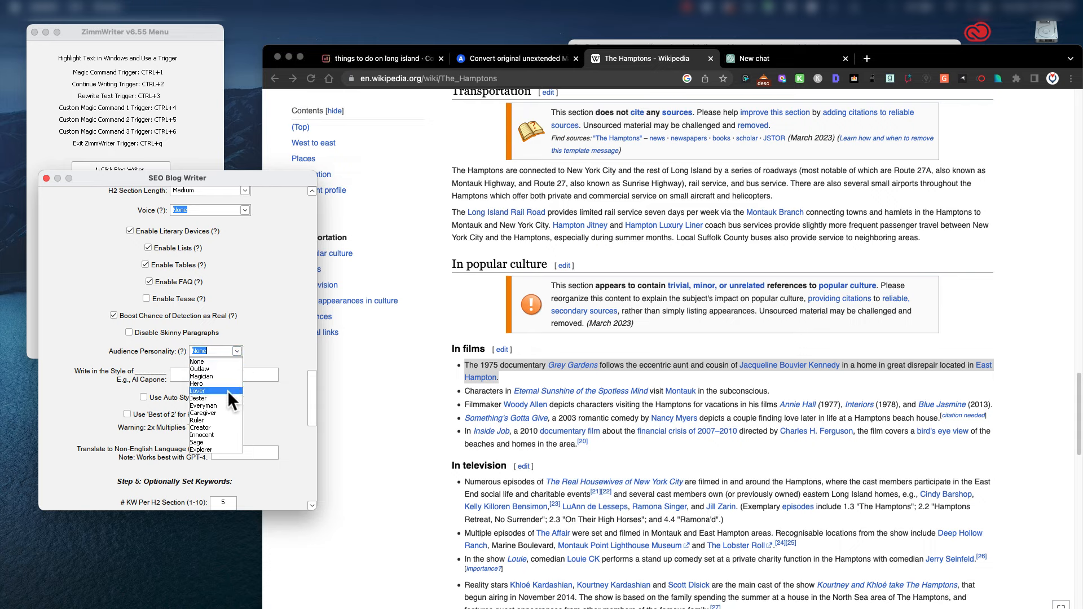
{"action": "left_click", "coordinate": [266, 329]}
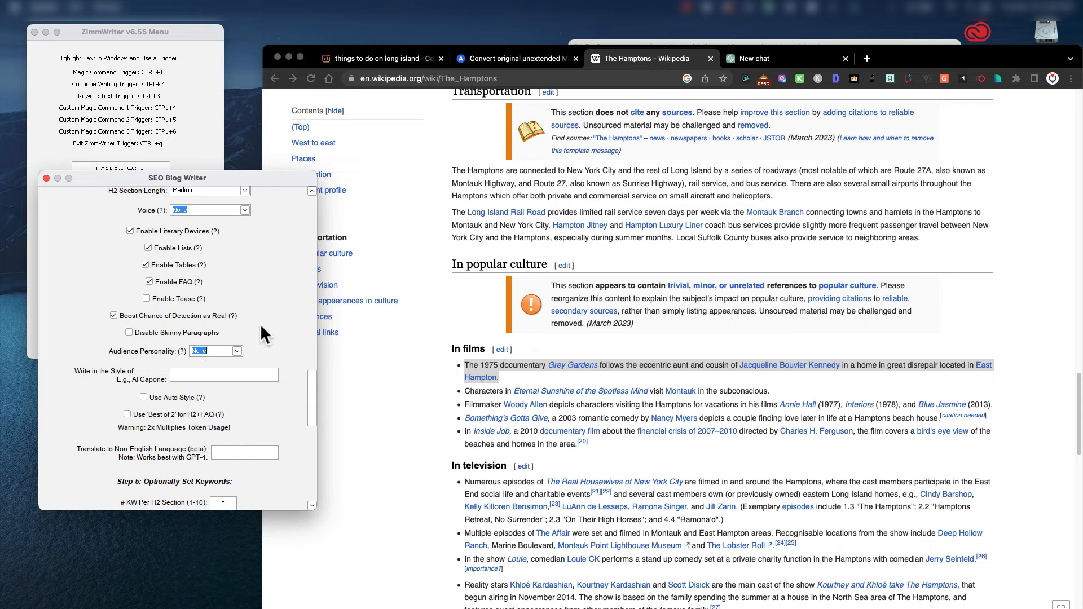
{"action": "scroll", "coordinate": [260, 326], "scroll_direction": "down", "scroll_amount": 5}
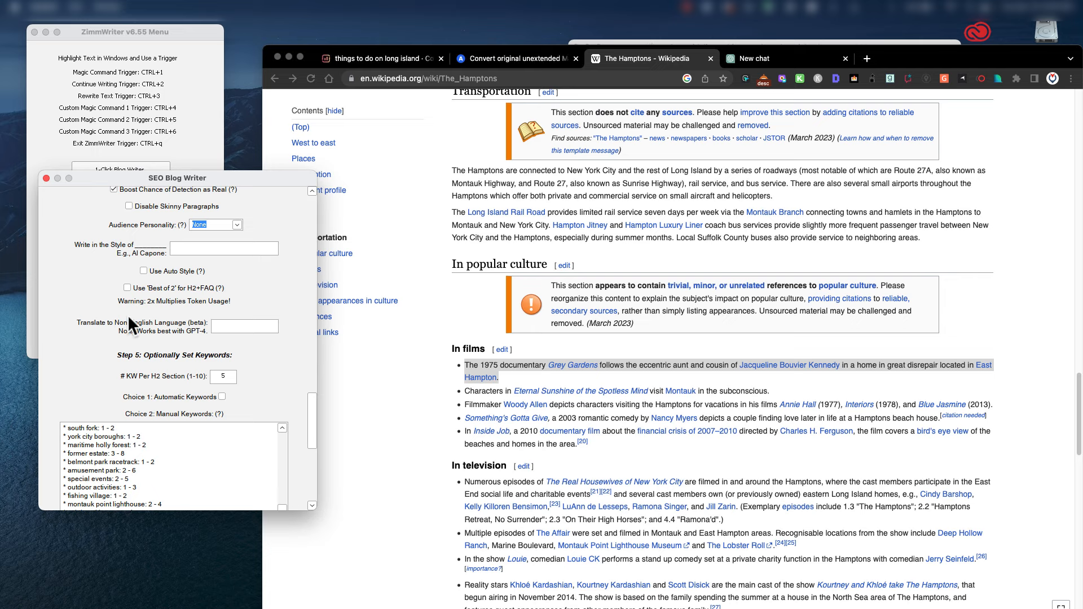
{"action": "scroll", "coordinate": [229, 366], "scroll_direction": "down", "scroll_amount": 5}
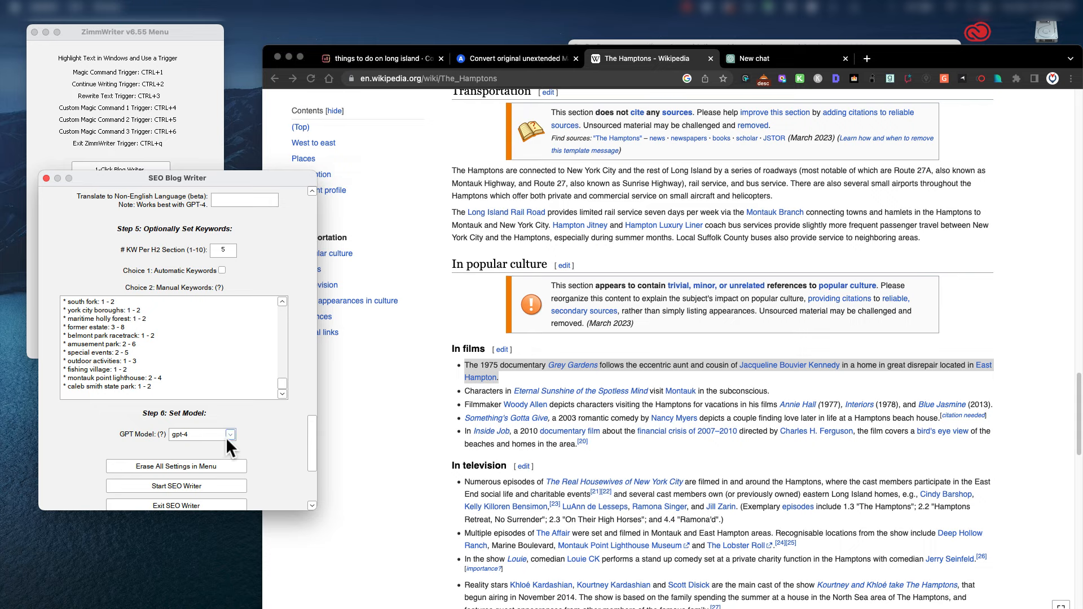
{"action": "scroll", "coordinate": [247, 428], "scroll_direction": "up", "scroll_amount": 10}
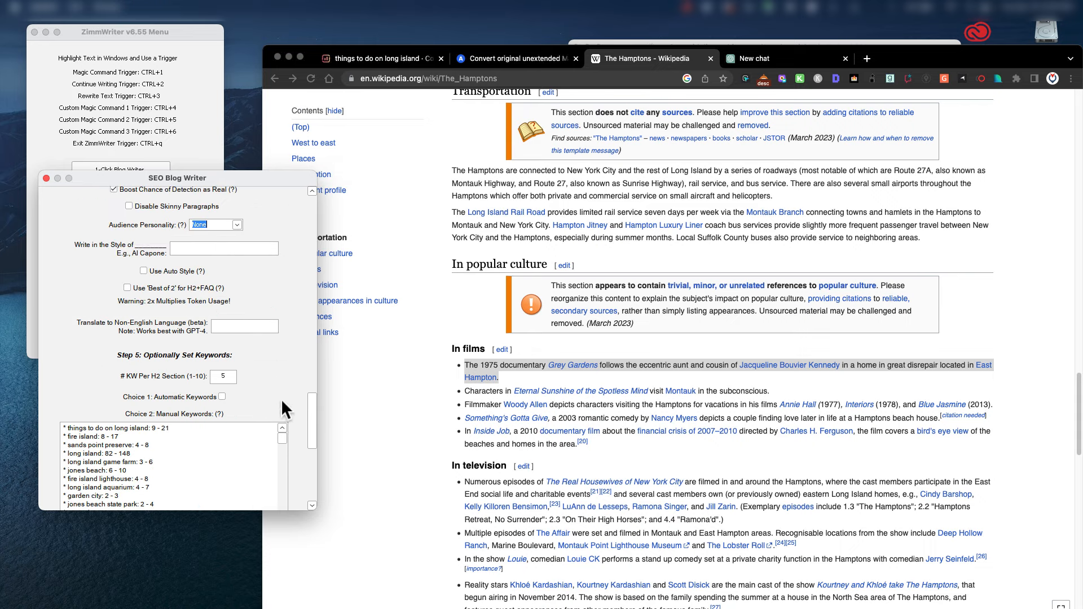
{"action": "left_click_drag", "start_coordinate": [310, 404], "coordinate": [318, 191]}
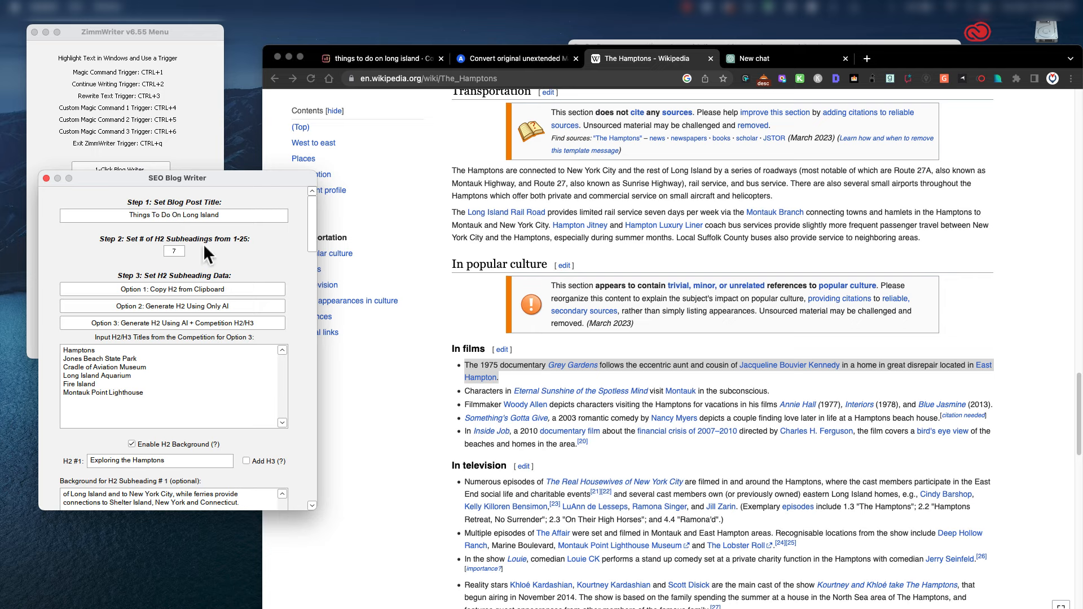
{"action": "scroll", "coordinate": [277, 253], "scroll_direction": "down", "scroll_amount": 5}
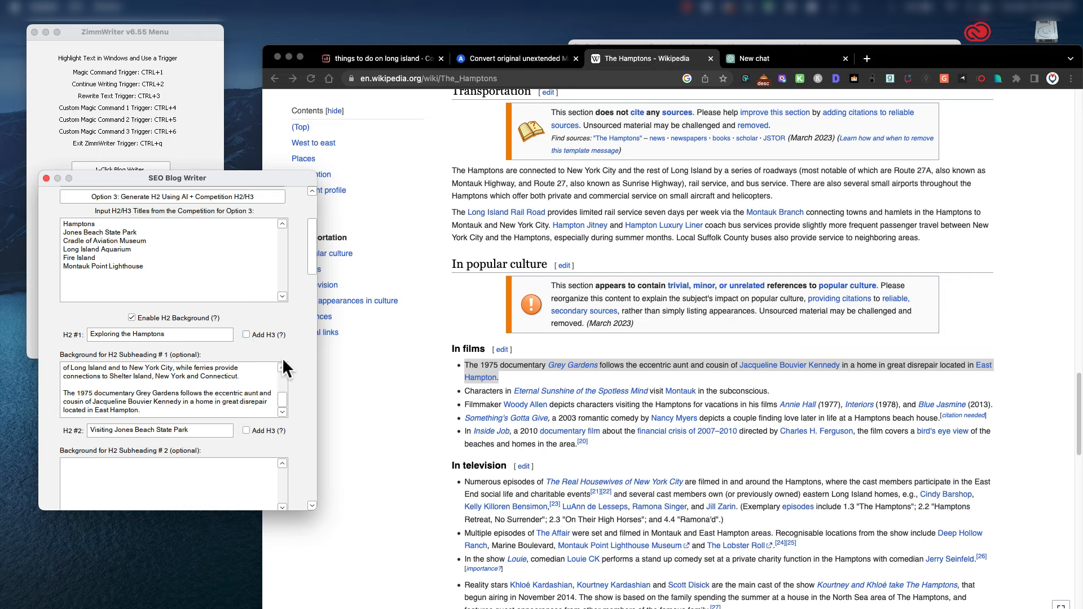
{"action": "scroll", "coordinate": [283, 358], "scroll_direction": "down", "scroll_amount": 3}
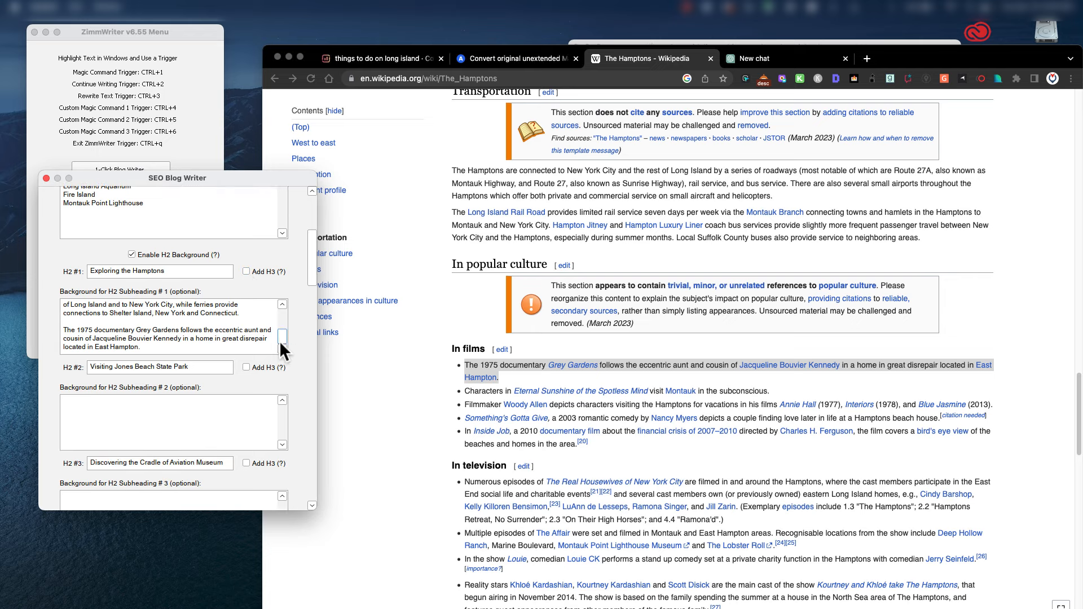
{"action": "scroll", "coordinate": [299, 368], "scroll_direction": "down", "scroll_amount": 18}
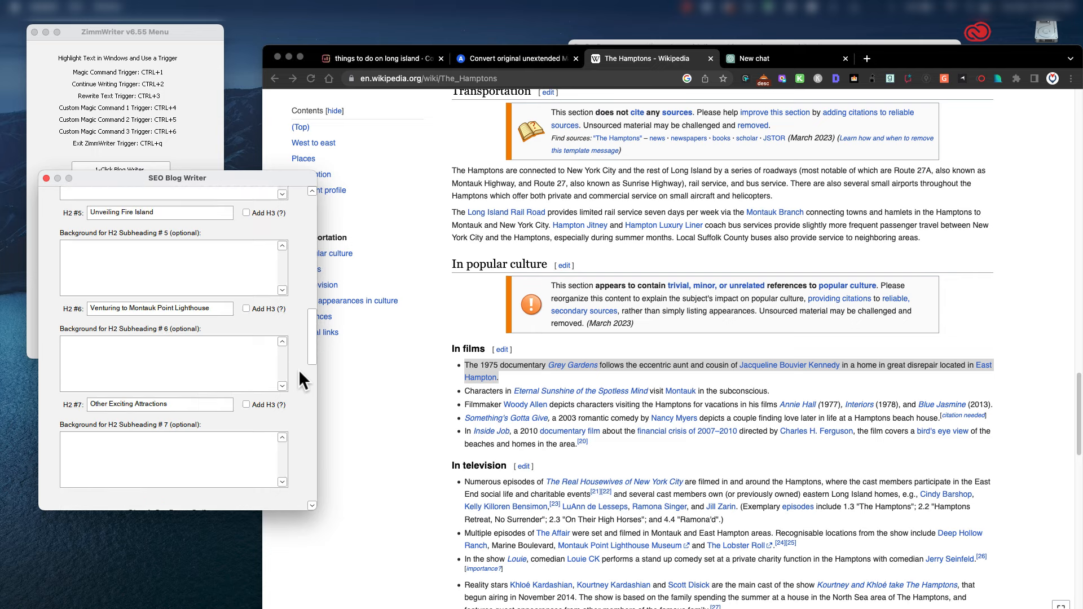
{"action": "scroll", "coordinate": [299, 370], "scroll_direction": "down", "scroll_amount": 19}
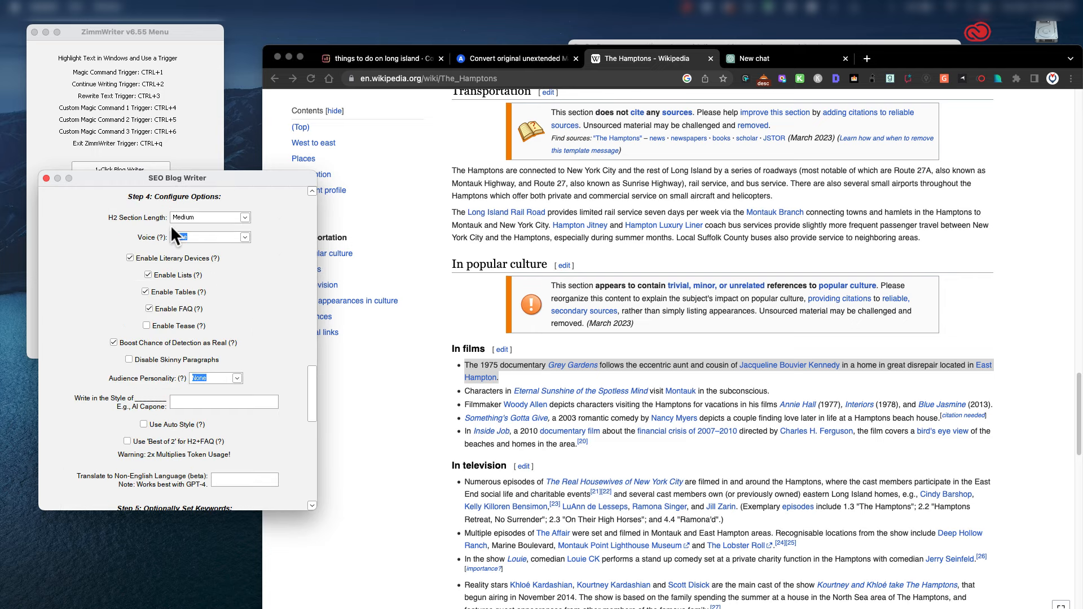
{"action": "left_click", "coordinate": [245, 217]}
{"action": "left_click", "coordinate": [225, 239]}
{"action": "scroll", "coordinate": [270, 261], "scroll_direction": "down", "scroll_amount": 3}
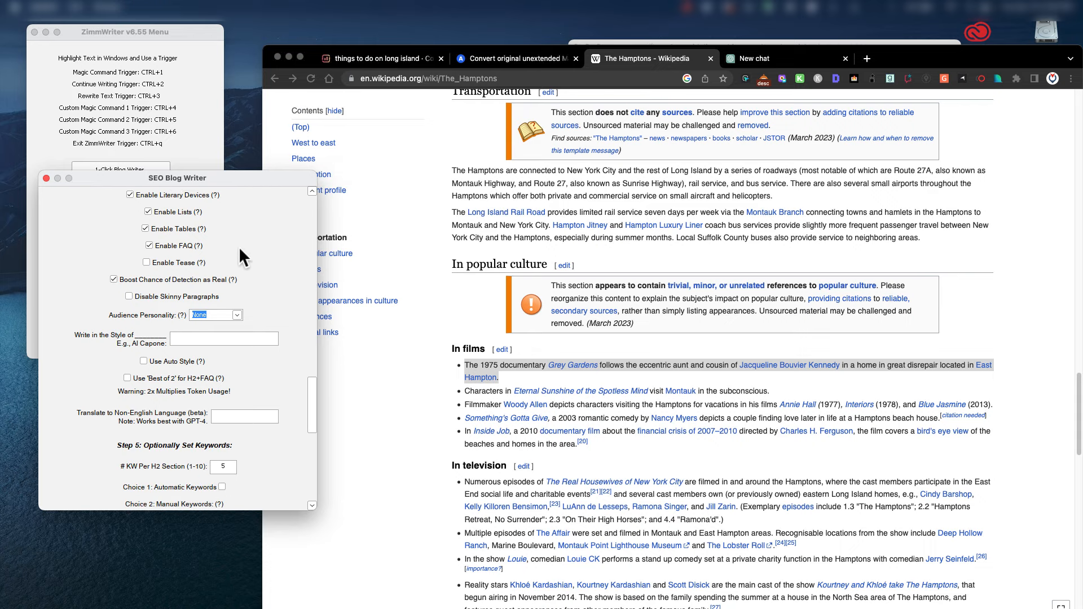
{"action": "scroll", "coordinate": [268, 269], "scroll_direction": "up", "scroll_amount": 6}
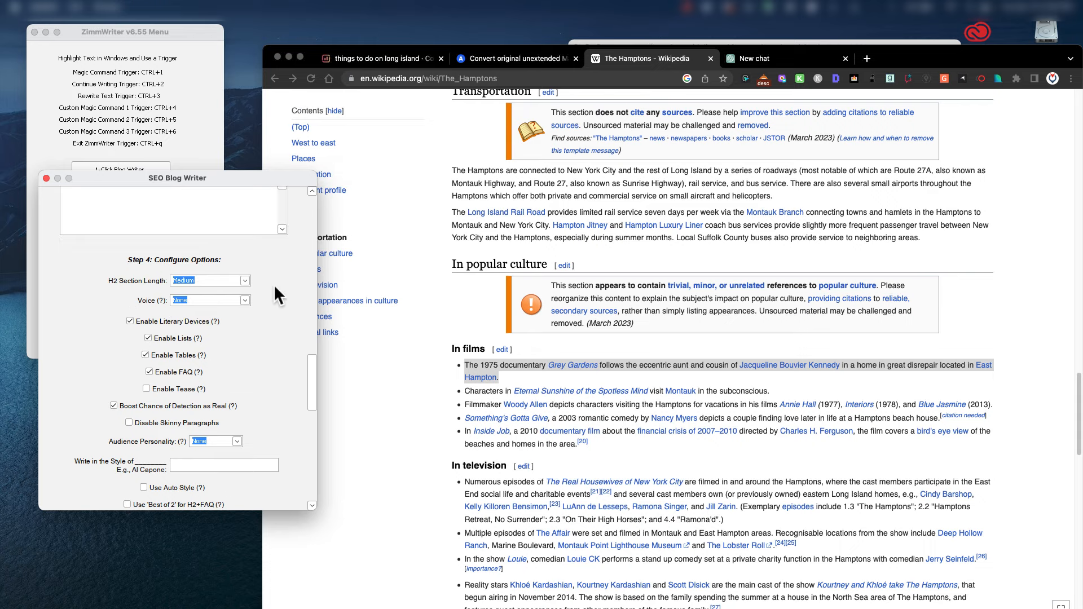
{"action": "scroll", "coordinate": [249, 256], "scroll_direction": "down", "scroll_amount": 6}
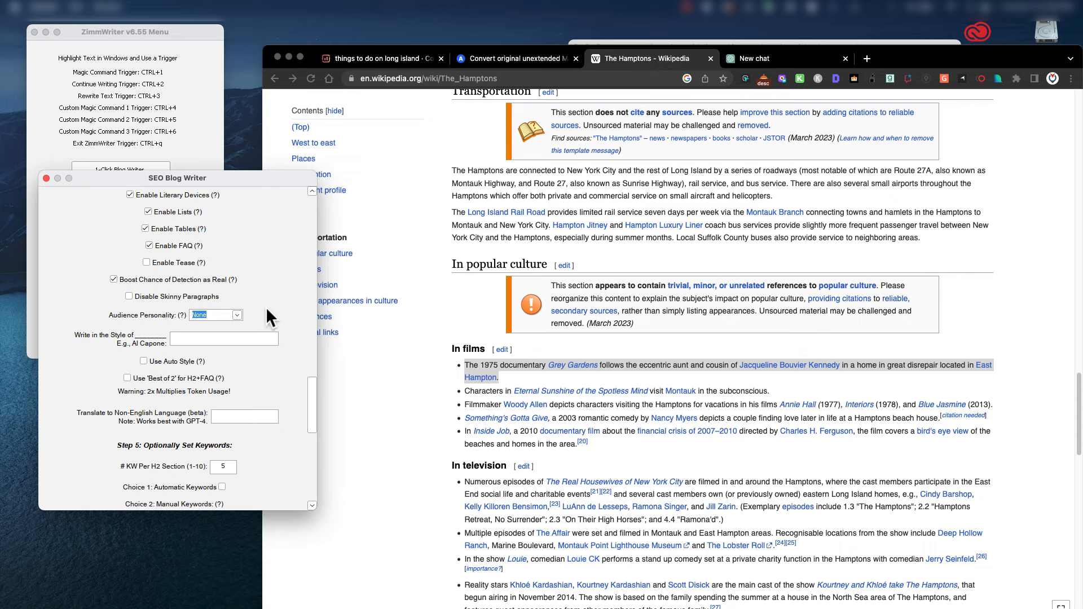
{"action": "scroll", "coordinate": [264, 308], "scroll_direction": "down", "scroll_amount": 9}
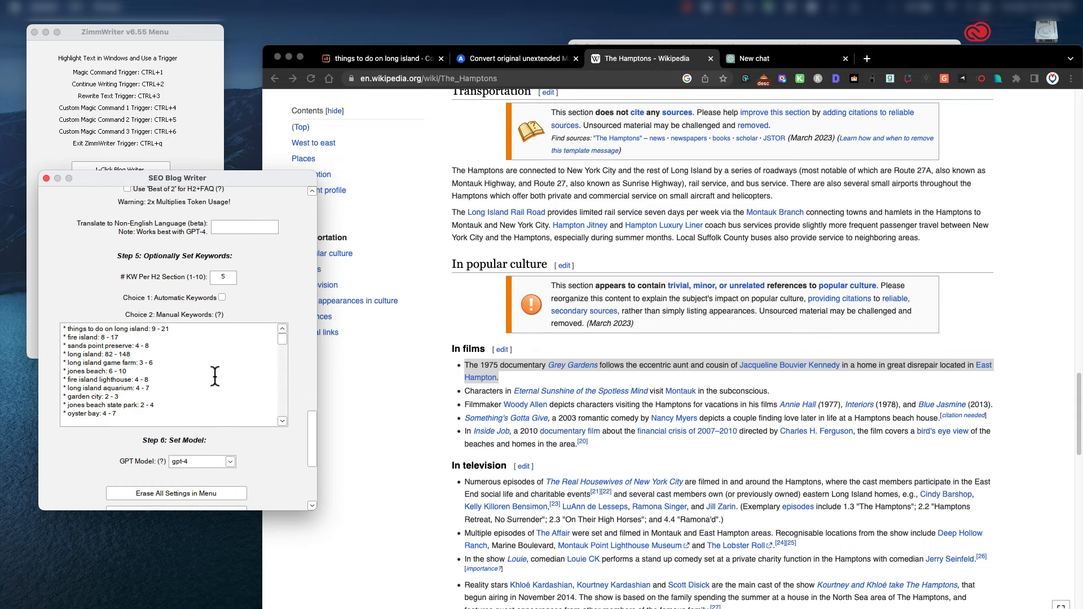
{"action": "scroll", "coordinate": [215, 377], "scroll_direction": "down", "scroll_amount": 2}
{"action": "scroll", "coordinate": [271, 441], "scroll_direction": "down", "scroll_amount": 6}
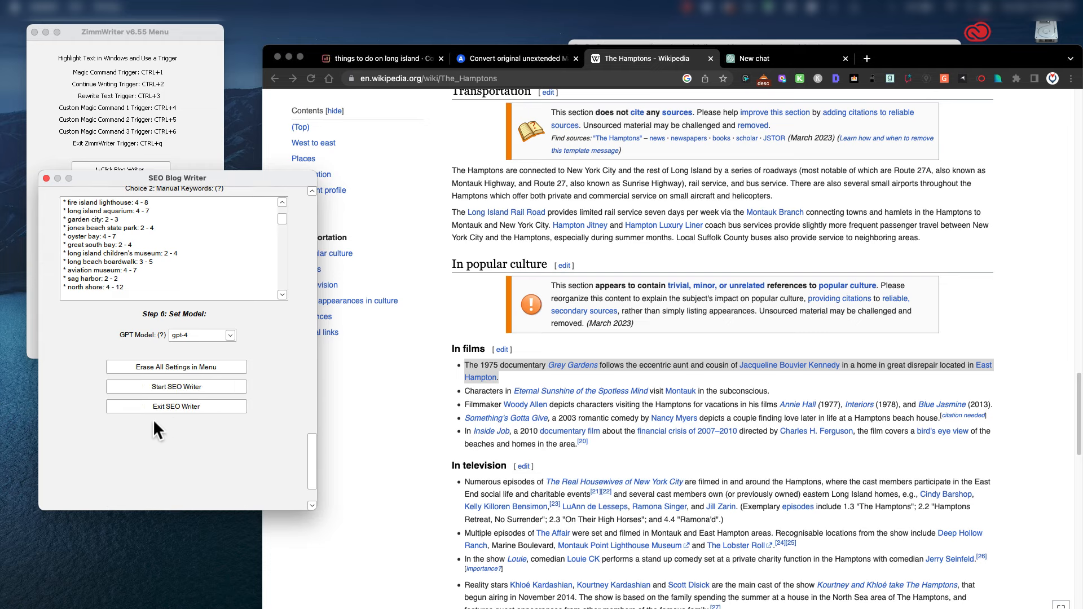
Start the SEO Writer and confirm the notice so the Long Island article is written.
{"action": "left_click", "coordinate": [171, 386]}
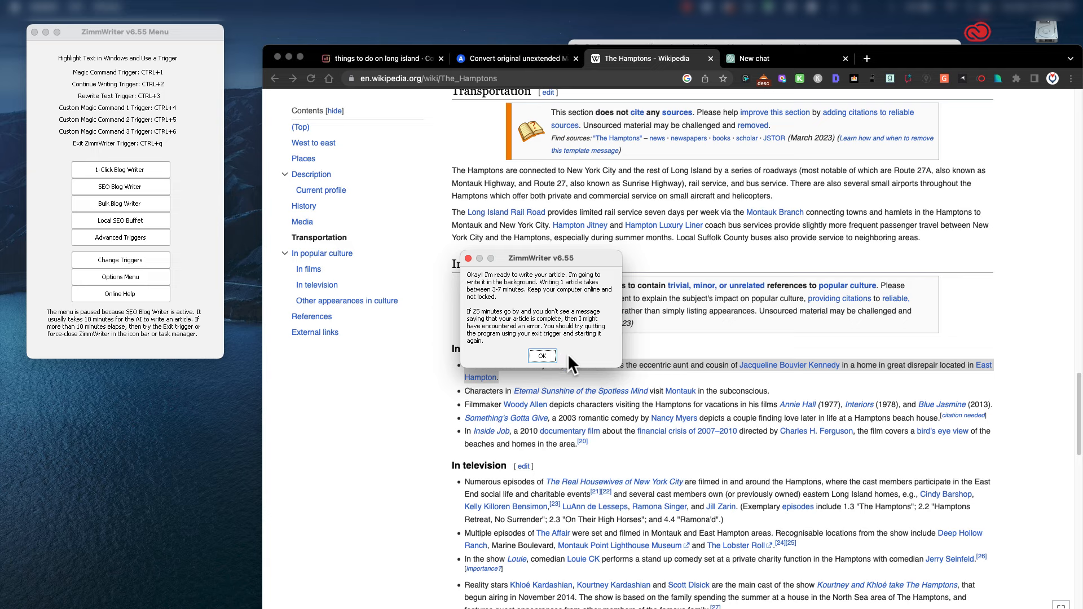
{"action": "left_click", "coordinate": [543, 354]}
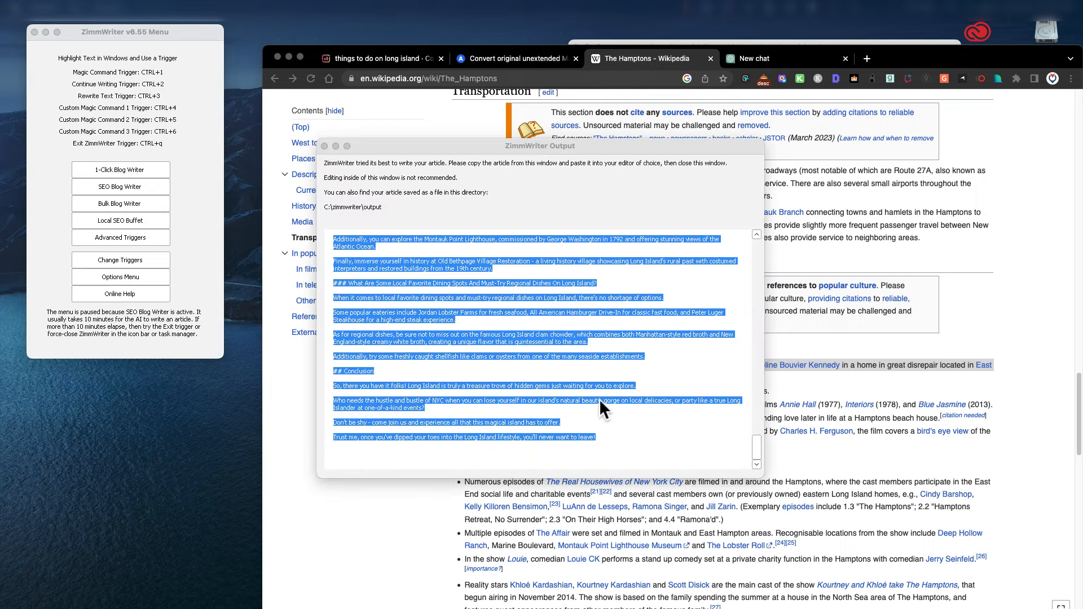
{"action": "left_click", "coordinate": [615, 432]}
{"action": "scroll", "coordinate": [623, 430], "scroll_direction": "up", "scroll_amount": 5}
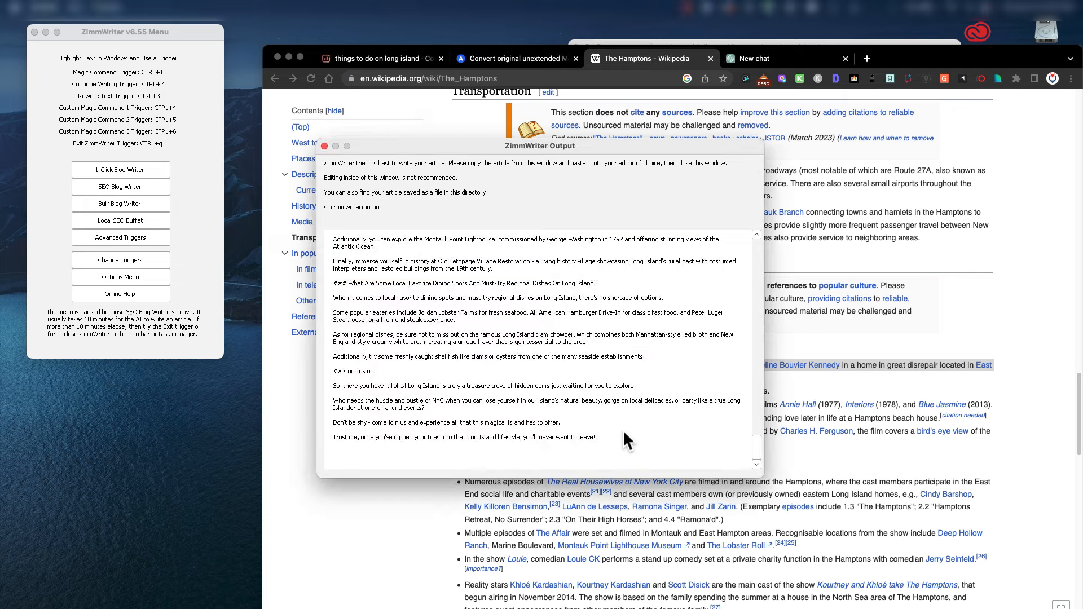
{"action": "scroll", "coordinate": [558, 439], "scroll_direction": "up", "scroll_amount": 15}
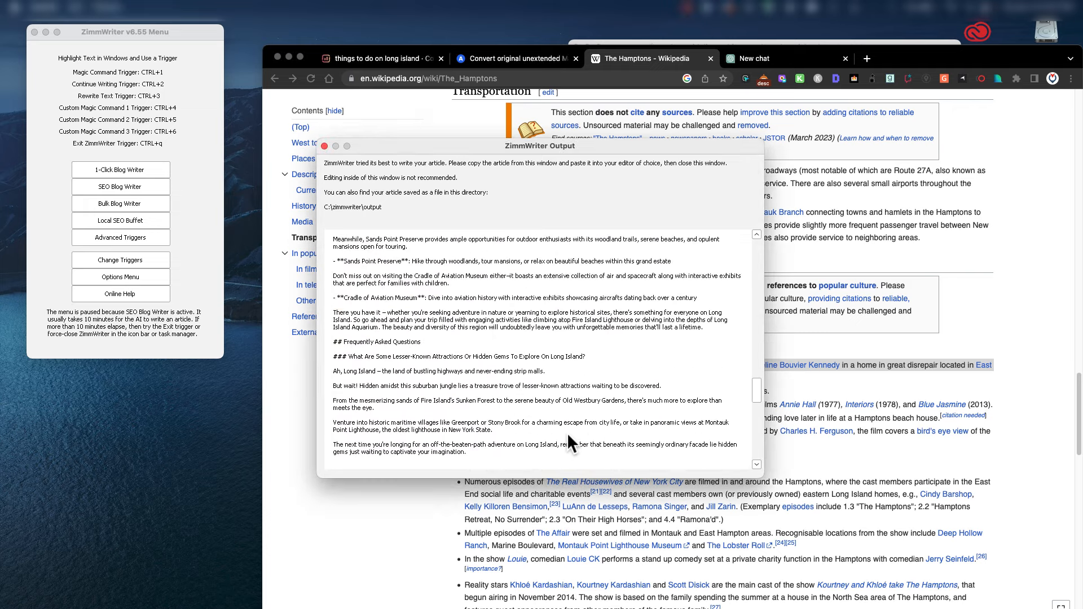
{"action": "scroll", "coordinate": [567, 431], "scroll_direction": "up", "scroll_amount": 3}
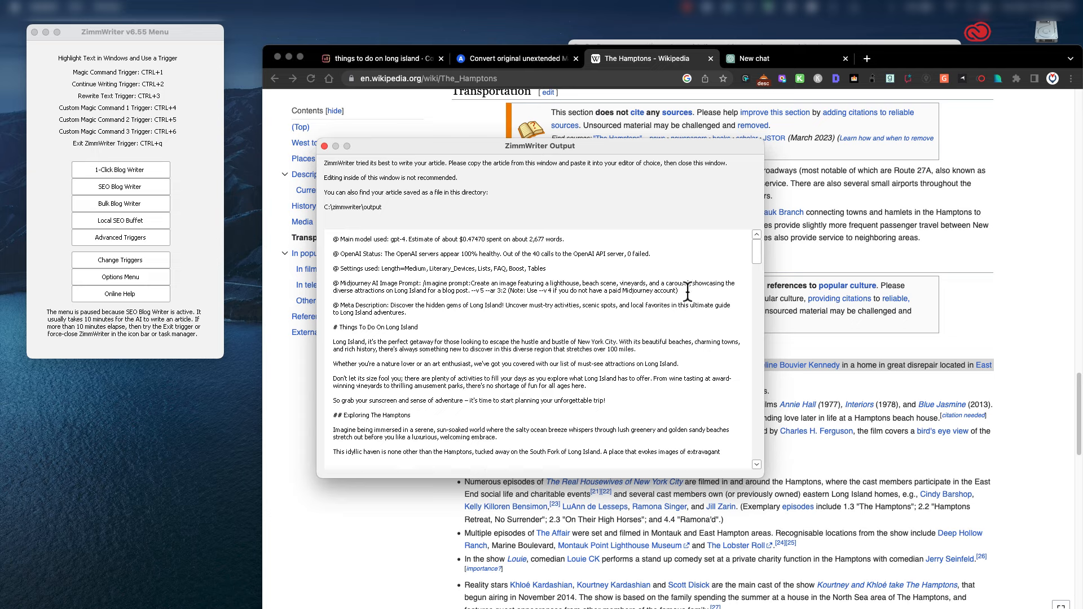
{"action": "left_click_drag", "start_coordinate": [689, 291], "coordinate": [427, 287]}
{"action": "left_click", "coordinate": [472, 285]}
{"action": "scroll", "coordinate": [386, 325], "scroll_direction": "down", "scroll_amount": 1}
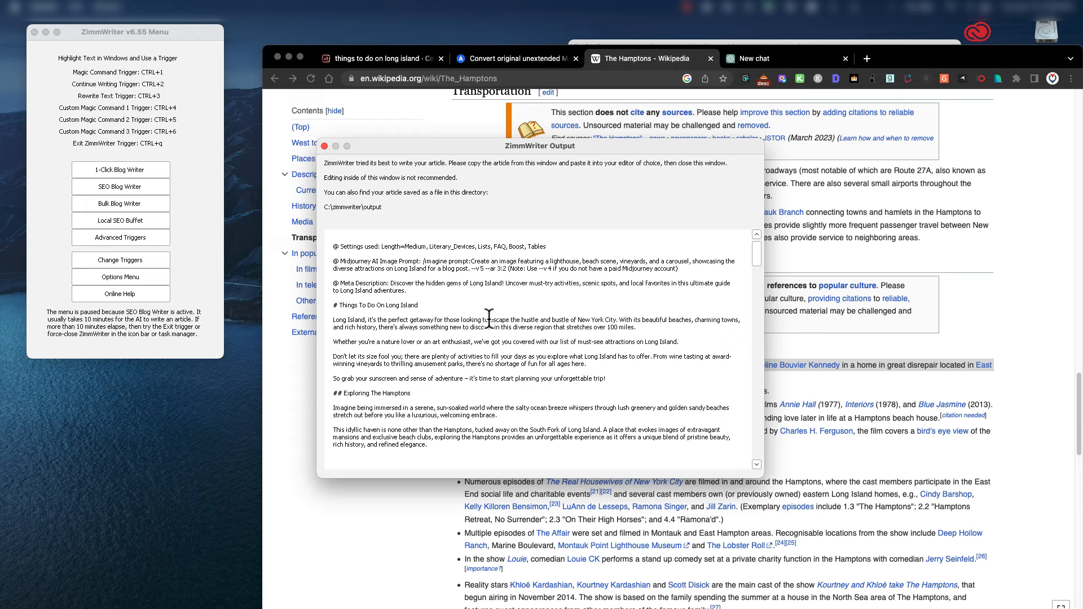
{"action": "scroll", "coordinate": [625, 314], "scroll_direction": "down", "scroll_amount": 1}
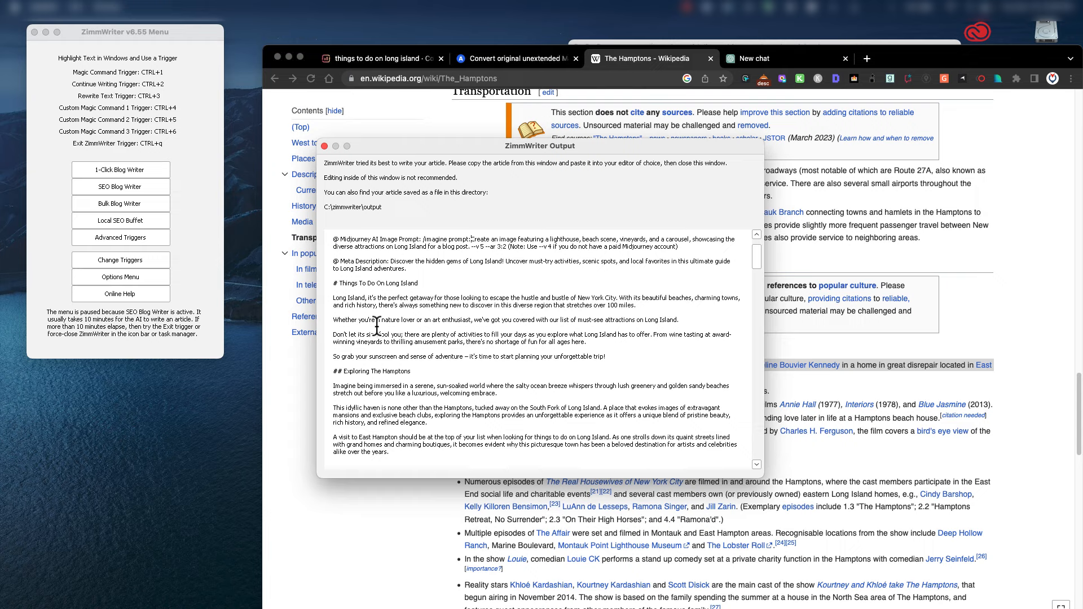
{"action": "scroll", "coordinate": [376, 326], "scroll_direction": "down", "scroll_amount": 1}
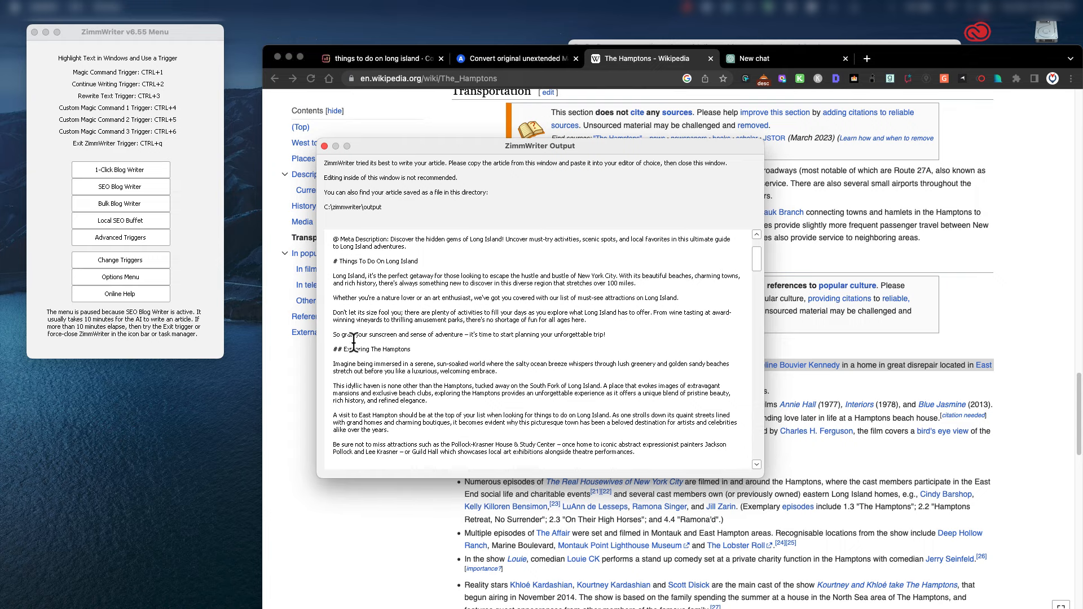
{"action": "scroll", "coordinate": [360, 338], "scroll_direction": "down", "scroll_amount": 1}
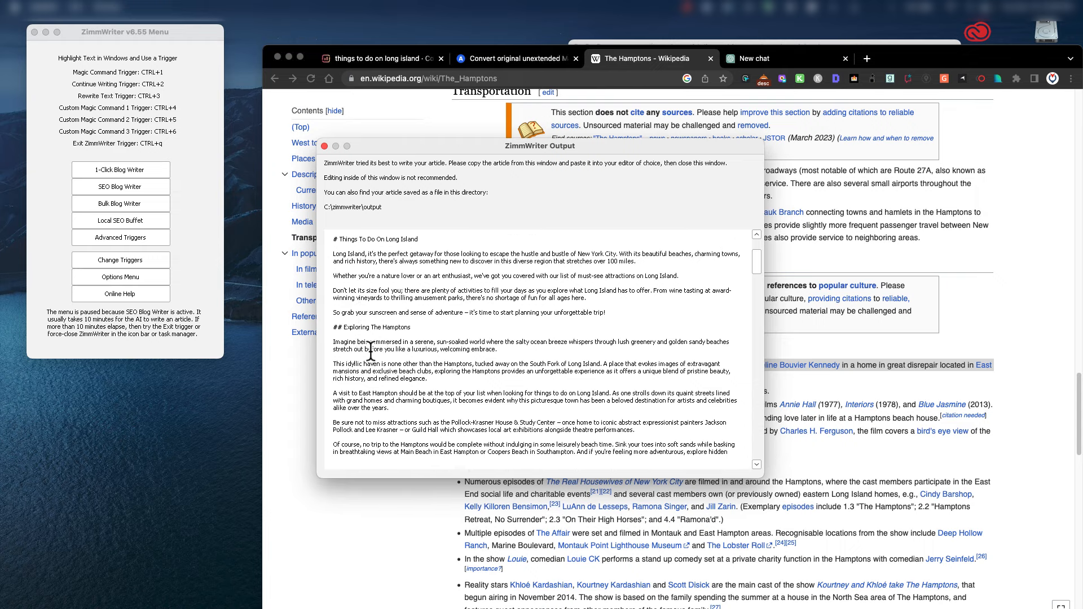
{"action": "scroll", "coordinate": [354, 353], "scroll_direction": "down", "scroll_amount": 2}
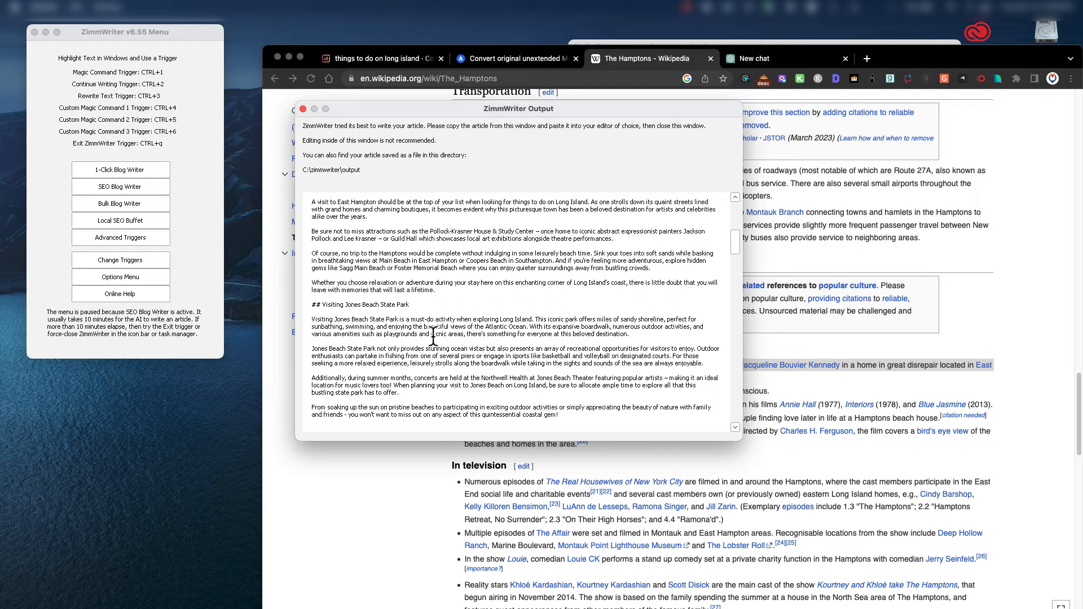
{"action": "scroll", "coordinate": [429, 338], "scroll_direction": "down", "scroll_amount": 3}
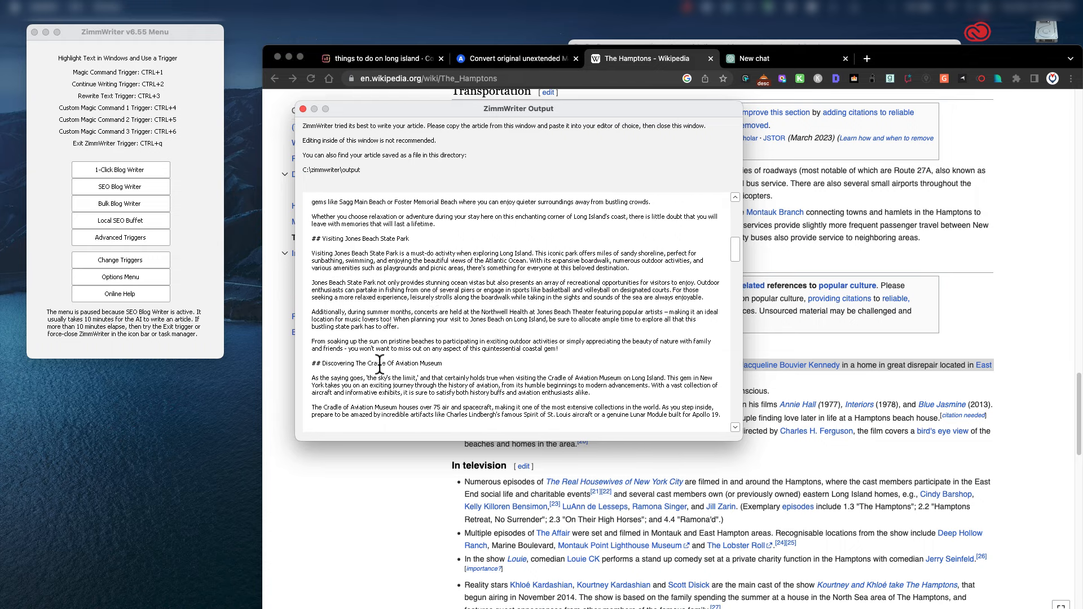
{"action": "scroll", "coordinate": [477, 364], "scroll_direction": "down", "scroll_amount": 2}
{"action": "scroll", "coordinate": [469, 364], "scroll_direction": "down", "scroll_amount": 5}
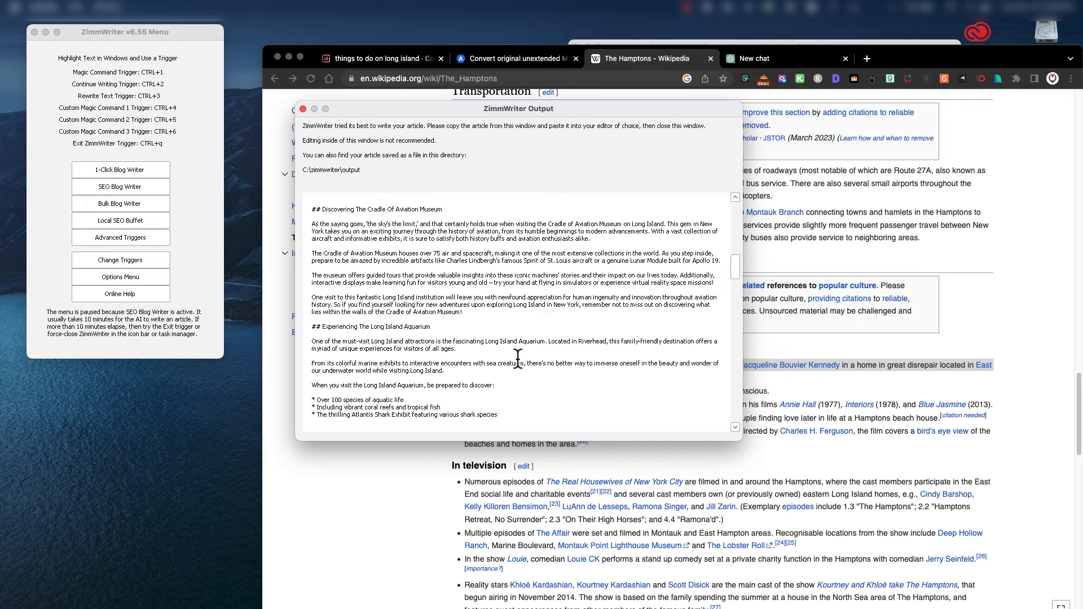
Scroll through the generated article's body sections in the Output window.
{"action": "scroll", "coordinate": [478, 325], "scroll_direction": "down", "scroll_amount": 1}
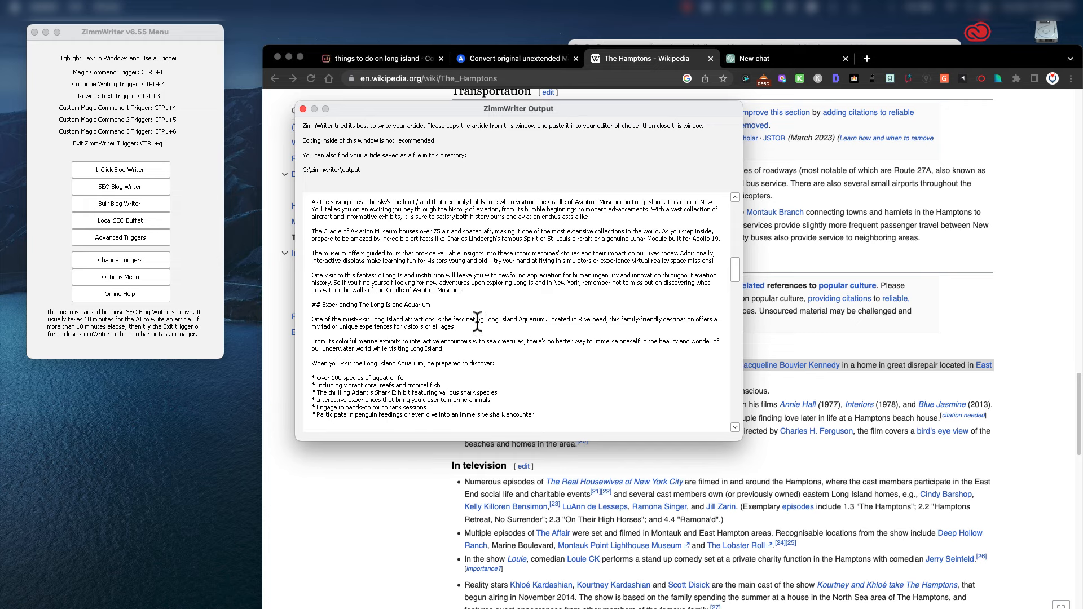
{"action": "scroll", "coordinate": [462, 298], "scroll_direction": "down", "scroll_amount": 1}
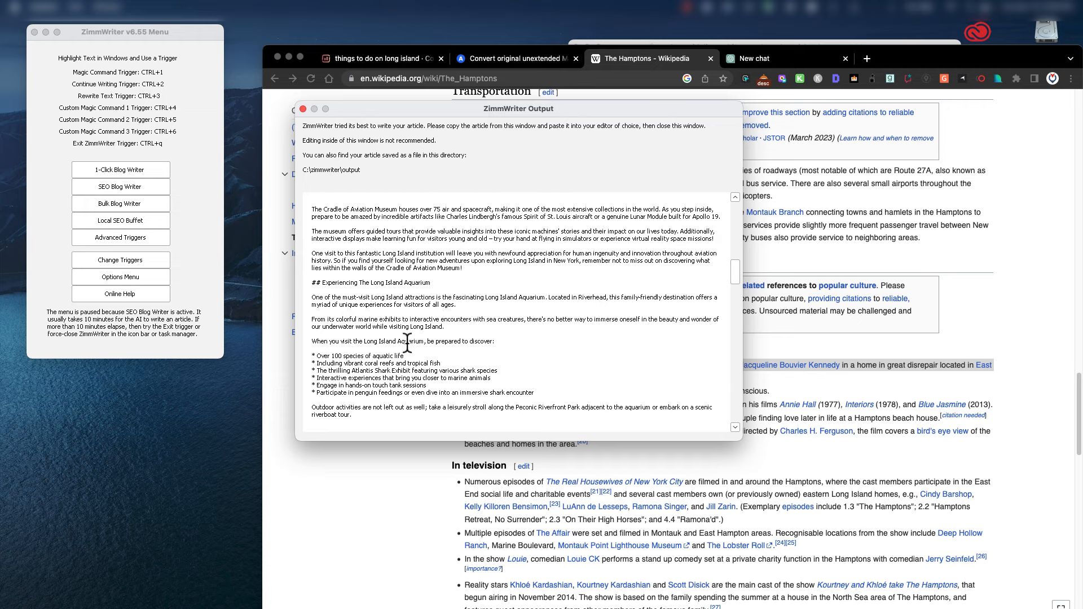
{"action": "scroll", "coordinate": [408, 343], "scroll_direction": "down", "scroll_amount": 1}
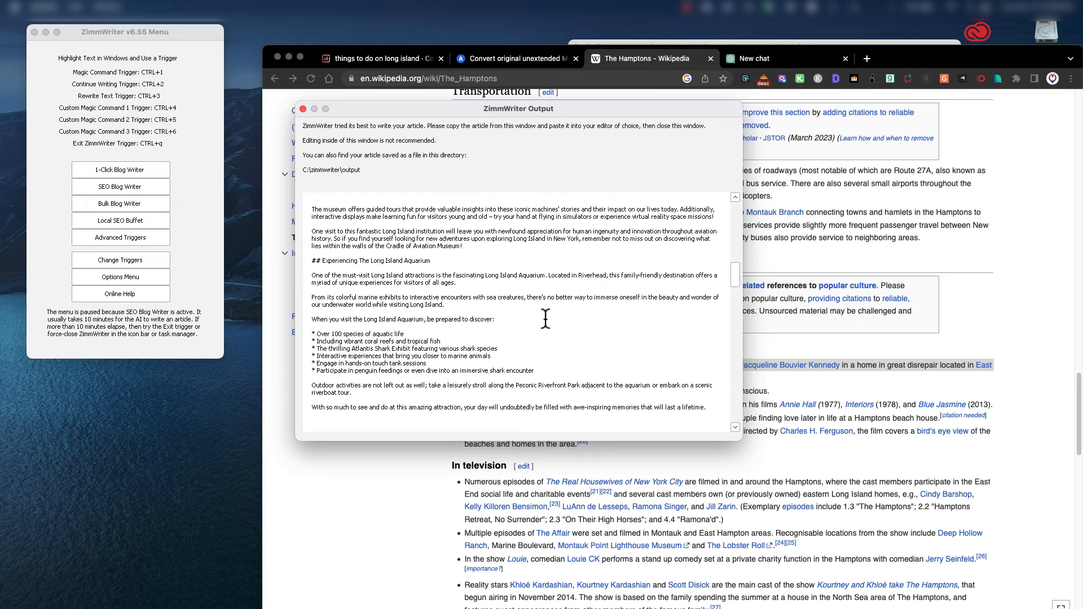
{"action": "scroll", "coordinate": [546, 319], "scroll_direction": "down", "scroll_amount": 1}
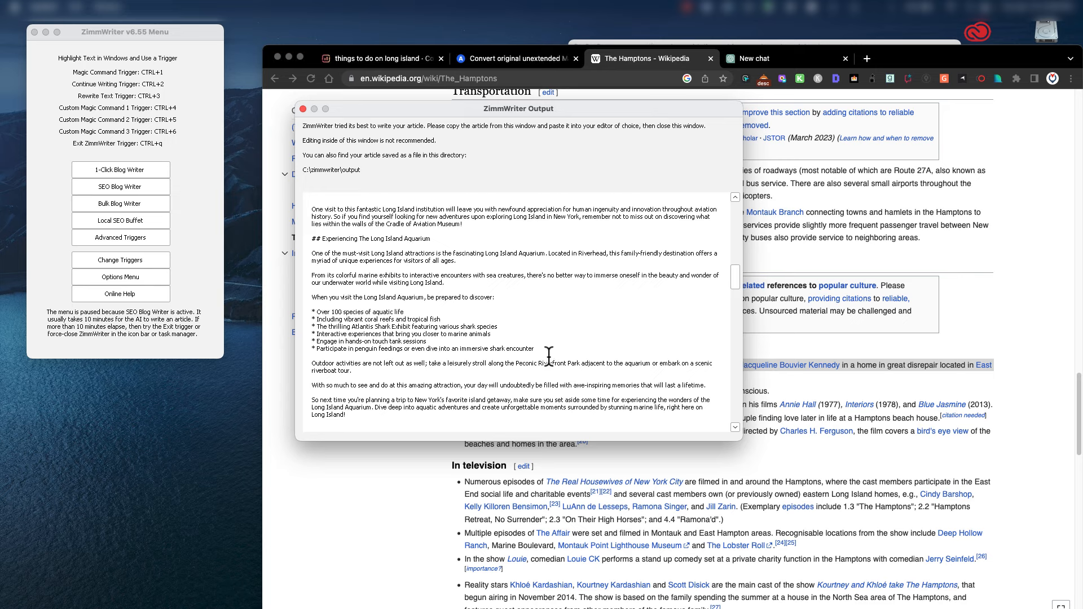
{"action": "scroll", "coordinate": [602, 327], "scroll_direction": "down", "scroll_amount": 1}
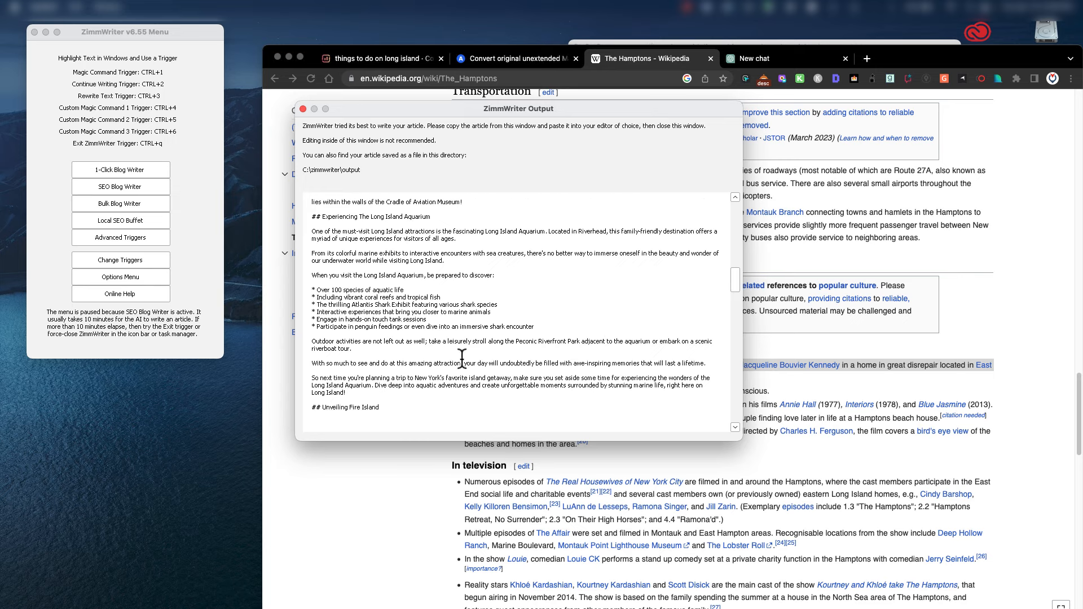
{"action": "scroll", "coordinate": [657, 350], "scroll_direction": "down", "scroll_amount": 1}
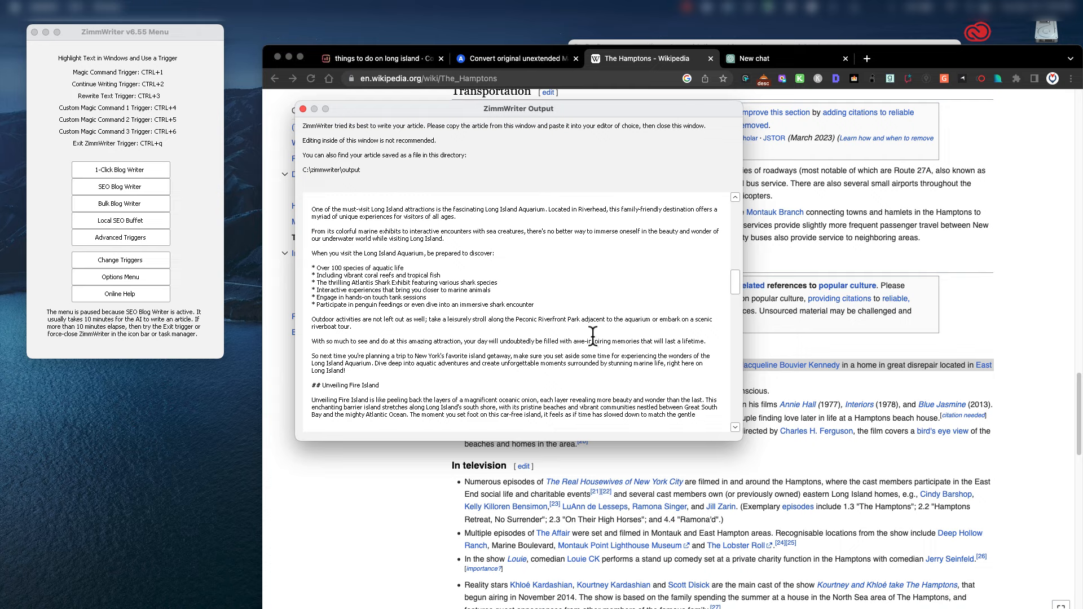
{"action": "scroll", "coordinate": [594, 336], "scroll_direction": "down", "scroll_amount": 1}
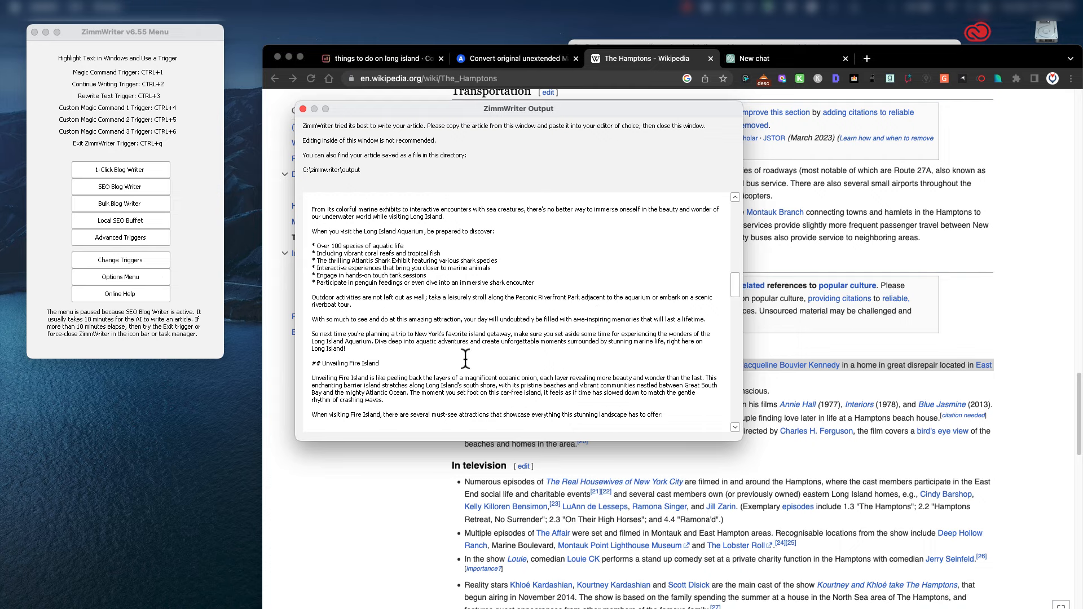
{"action": "scroll", "coordinate": [360, 377], "scroll_direction": "down", "scroll_amount": 1}
{"action": "scroll", "coordinate": [360, 377], "scroll_direction": "down", "scroll_amount": 2}
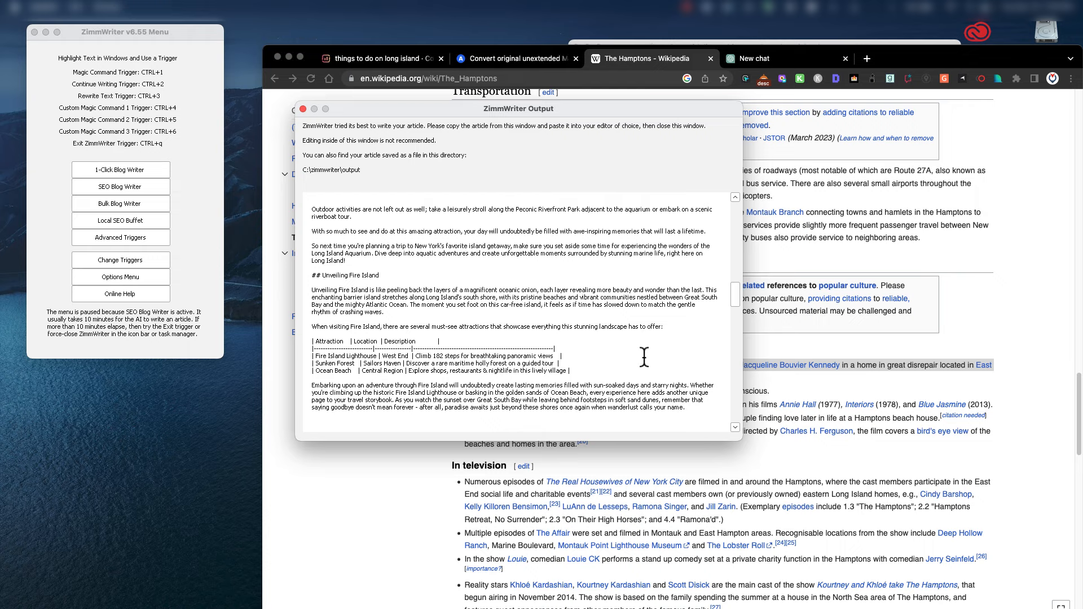
{"action": "scroll", "coordinate": [576, 358], "scroll_direction": "down", "scroll_amount": 5}
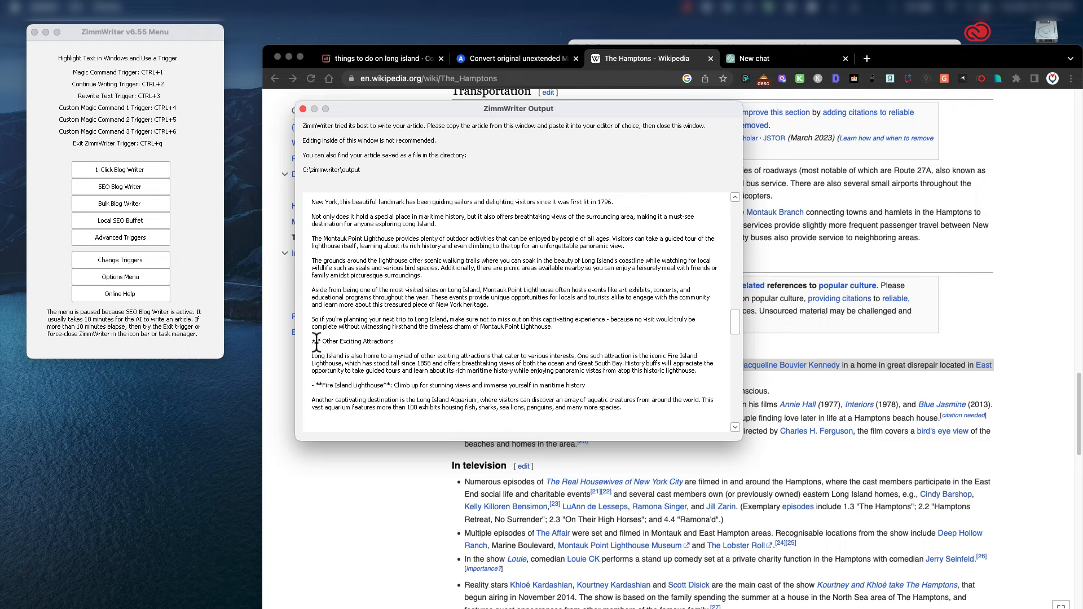
{"action": "scroll", "coordinate": [547, 316], "scroll_direction": "down", "scroll_amount": 2}
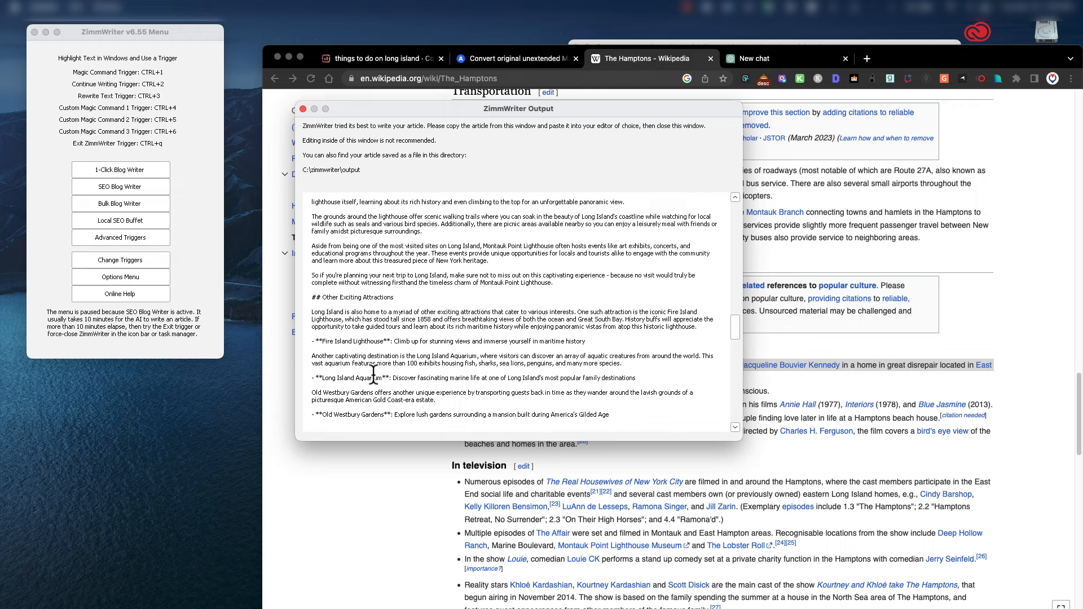
{"action": "scroll", "coordinate": [429, 372], "scroll_direction": "up", "scroll_amount": 4}
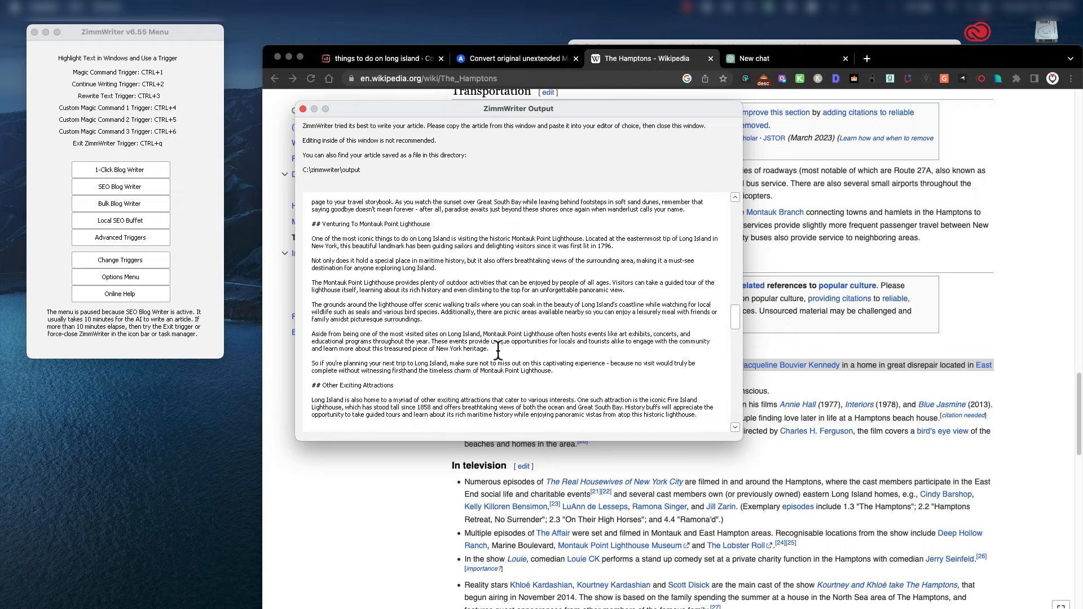
{"action": "scroll", "coordinate": [498, 350], "scroll_direction": "up", "scroll_amount": 10}
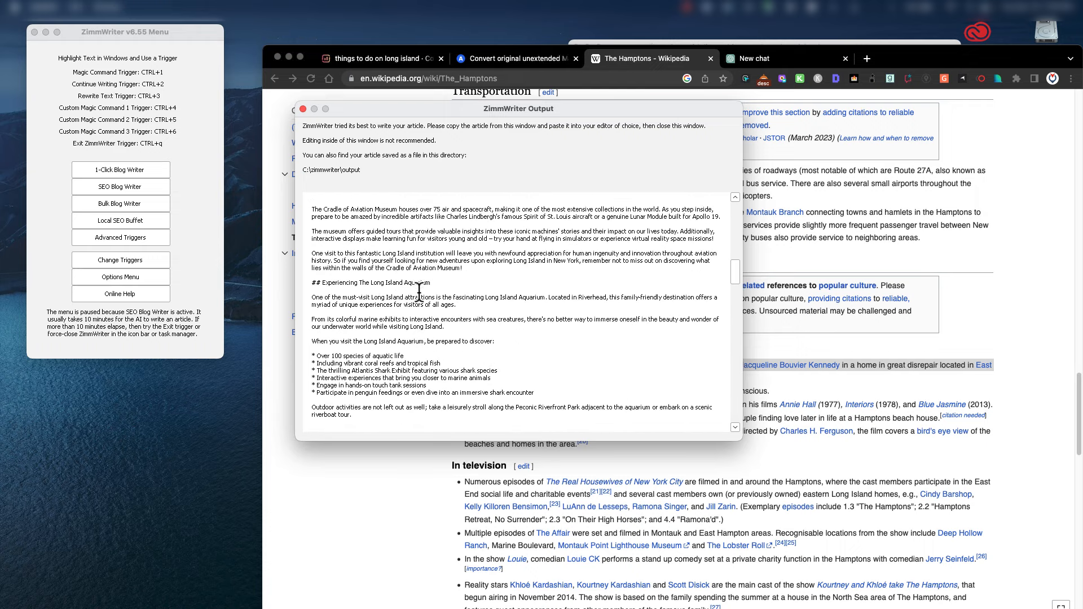
Finish reading through the Conclusion and shift the Output window to the left.
{"action": "scroll", "coordinate": [419, 290], "scroll_direction": "down", "scroll_amount": 8}
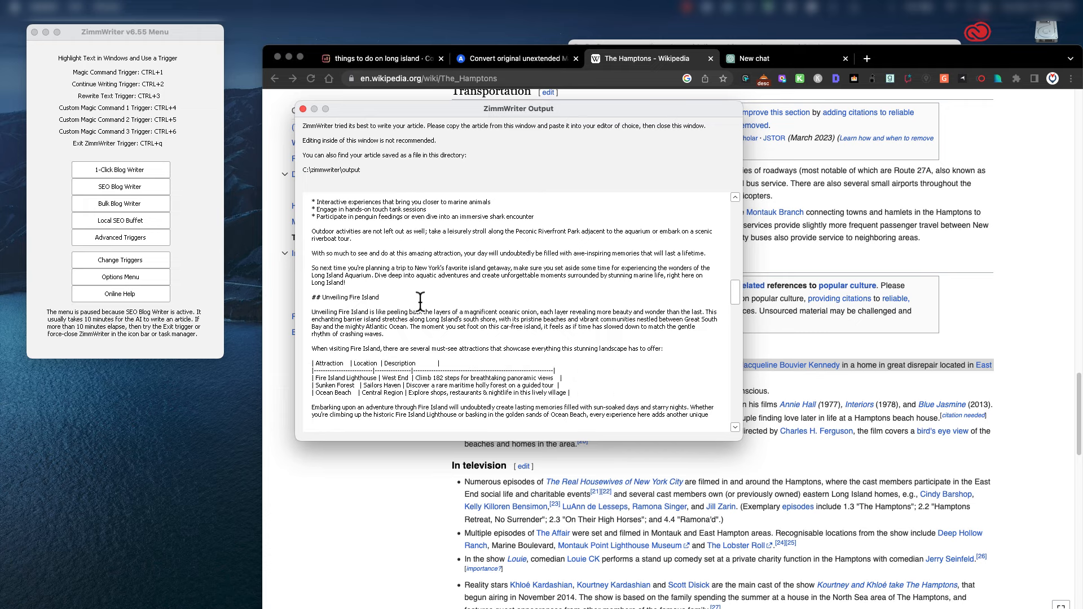
{"action": "scroll", "coordinate": [420, 301], "scroll_direction": "down", "scroll_amount": 6}
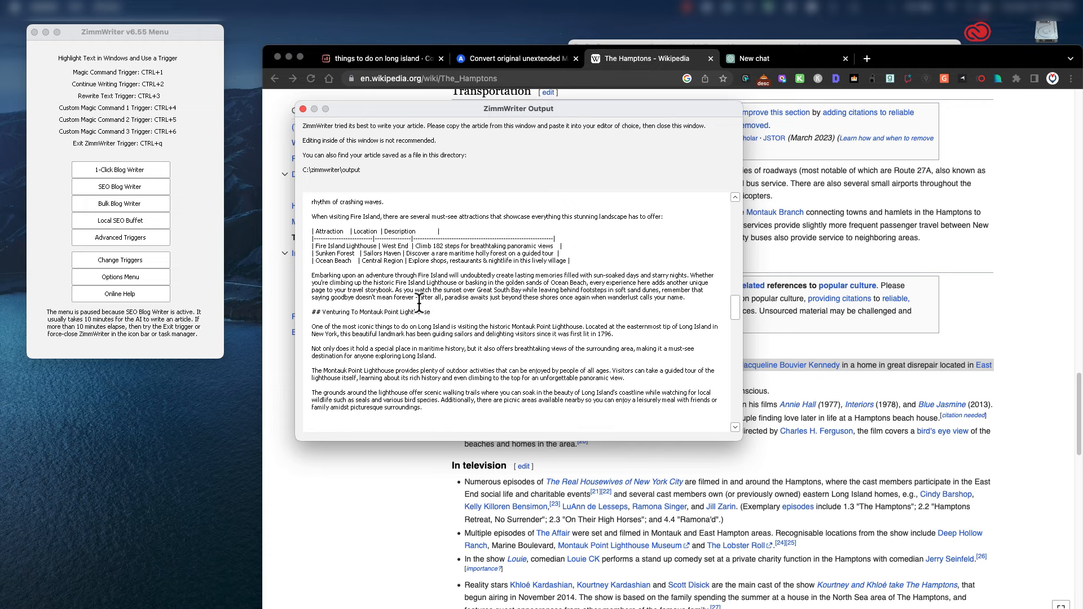
{"action": "scroll", "coordinate": [489, 338], "scroll_direction": "down", "scroll_amount": 4}
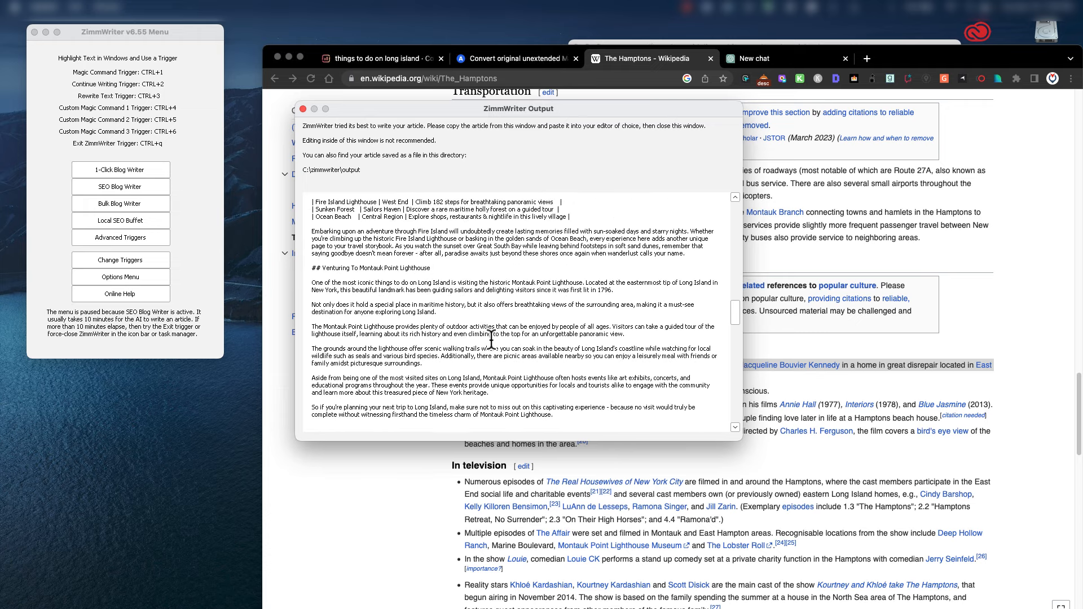
{"action": "scroll", "coordinate": [491, 341], "scroll_direction": "down", "scroll_amount": 2}
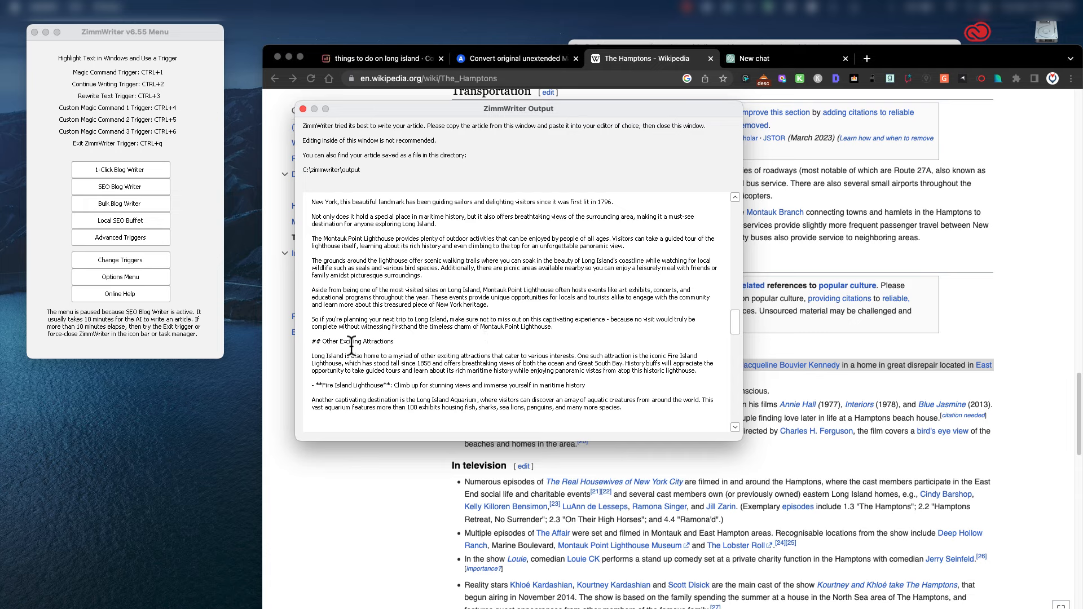
{"action": "scroll", "coordinate": [427, 348], "scroll_direction": "down", "scroll_amount": 1}
{"action": "scroll", "coordinate": [407, 402], "scroll_direction": "down", "scroll_amount": 1}
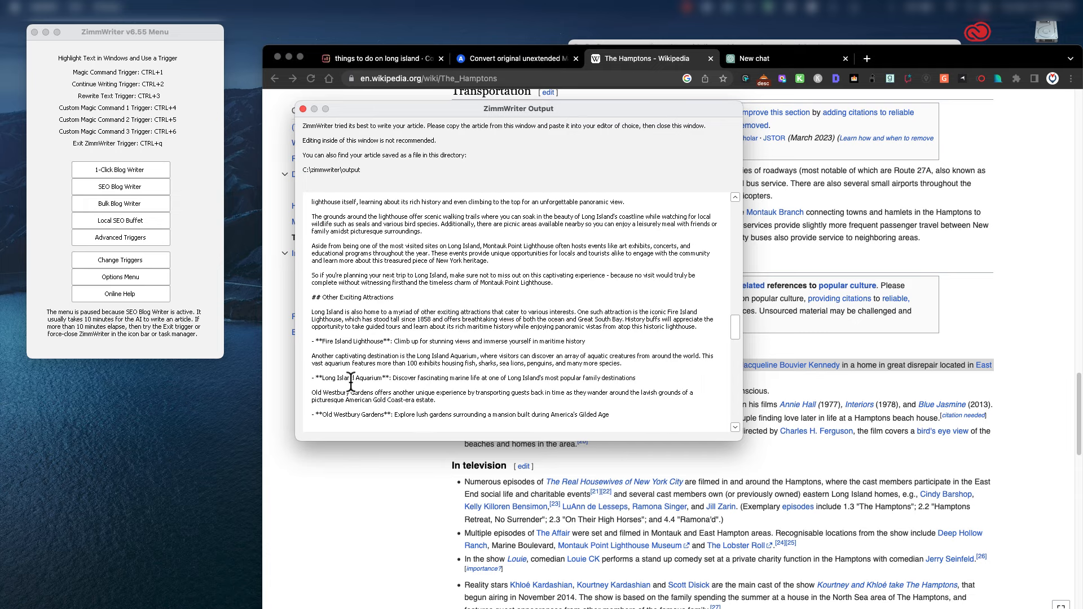
{"action": "scroll", "coordinate": [373, 386], "scroll_direction": "down", "scroll_amount": 1}
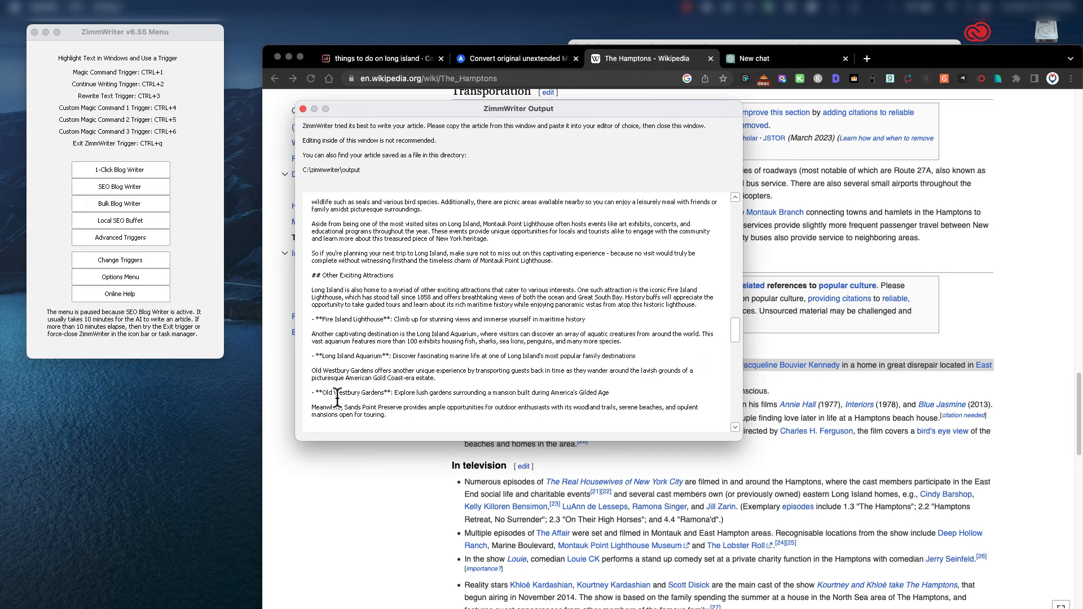
{"action": "left_click_drag", "start_coordinate": [323, 393], "coordinate": [384, 392]}
{"action": "scroll", "coordinate": [527, 377], "scroll_direction": "down", "scroll_amount": 2}
{"action": "scroll", "coordinate": [433, 364], "scroll_direction": "down", "scroll_amount": 20}
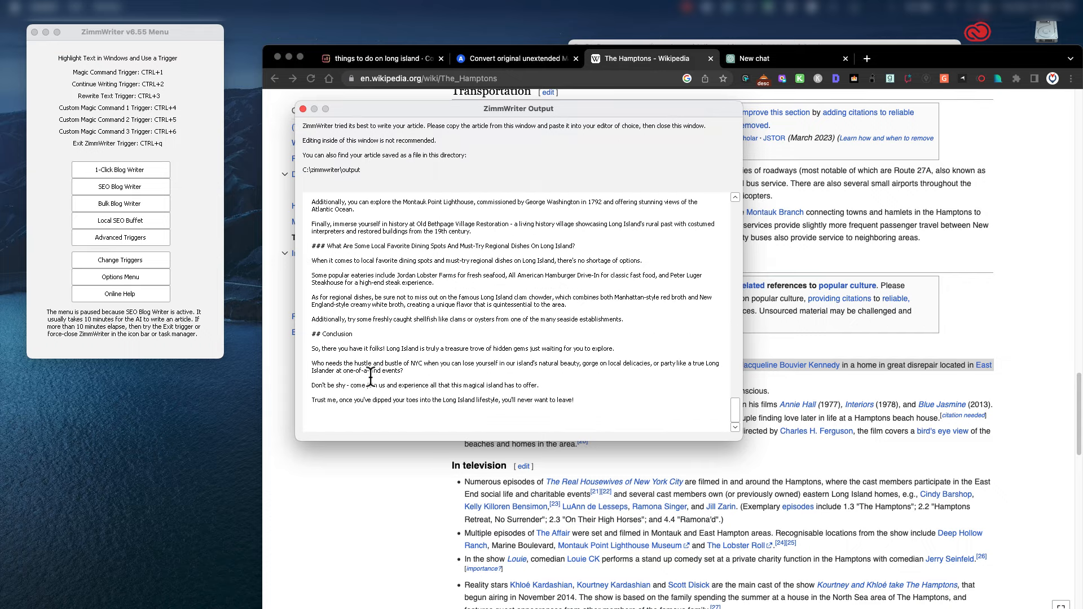
{"action": "scroll", "coordinate": [498, 387], "scroll_direction": "up", "scroll_amount": 10}
{"action": "scroll", "coordinate": [493, 384], "scroll_direction": "up", "scroll_amount": 15}
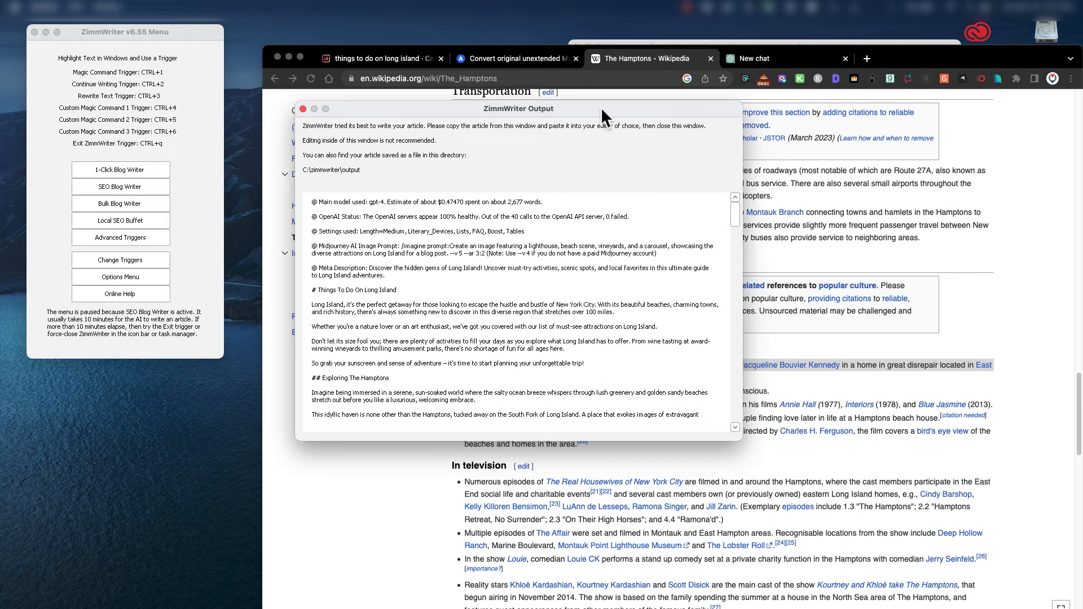
{"action": "left_click_drag", "start_coordinate": [601, 107], "coordinate": [361, 132]}
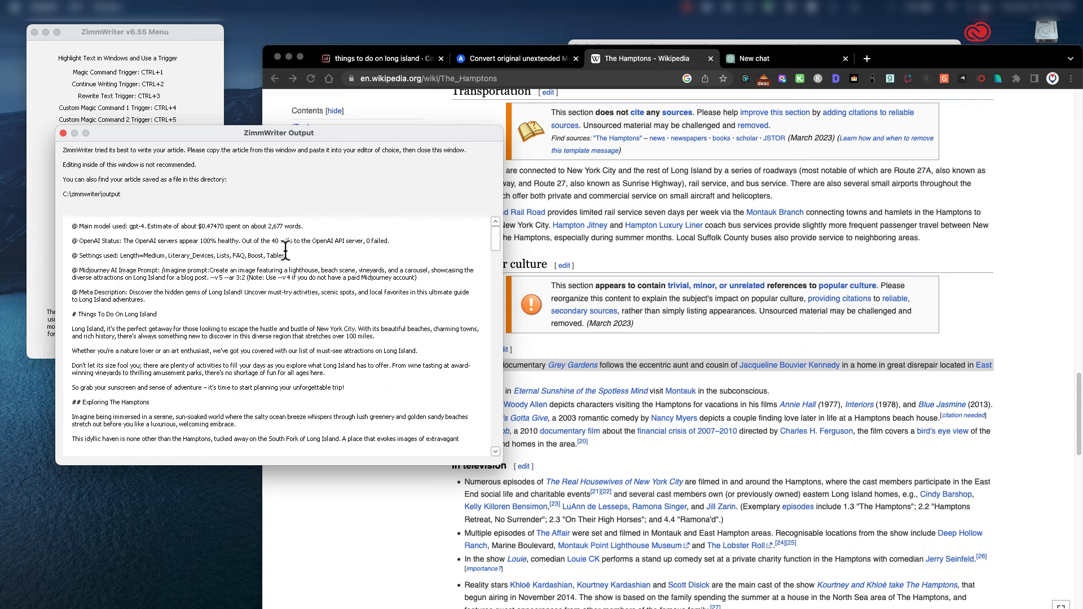
Copy the entire generated article and drag the empty untitled Sublime Text window into view.
{"action": "key", "text": "ctrl+a"}
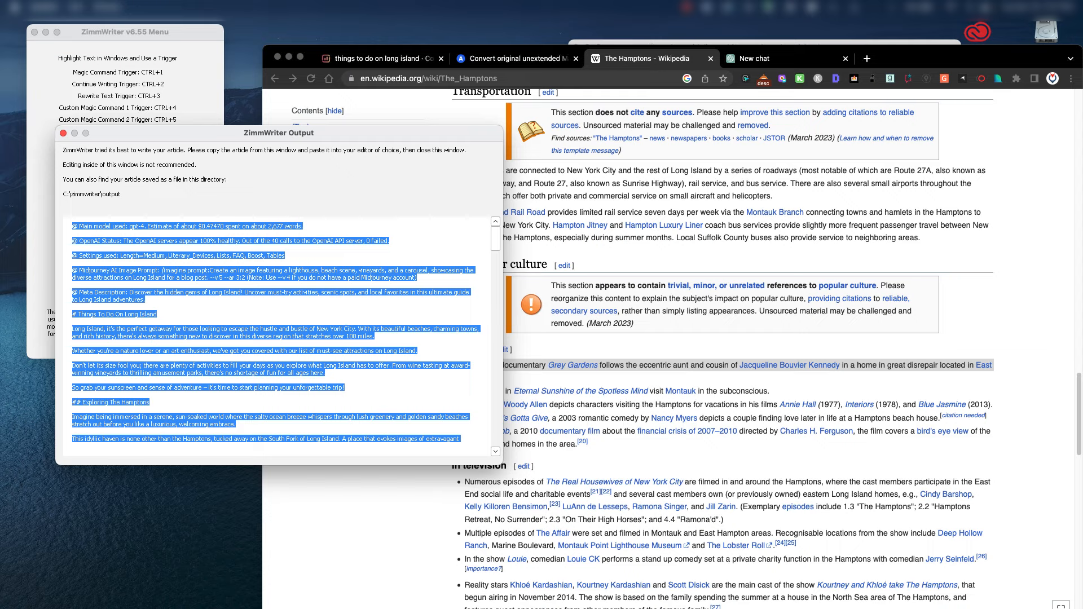
{"action": "key", "text": "super+Tab"}
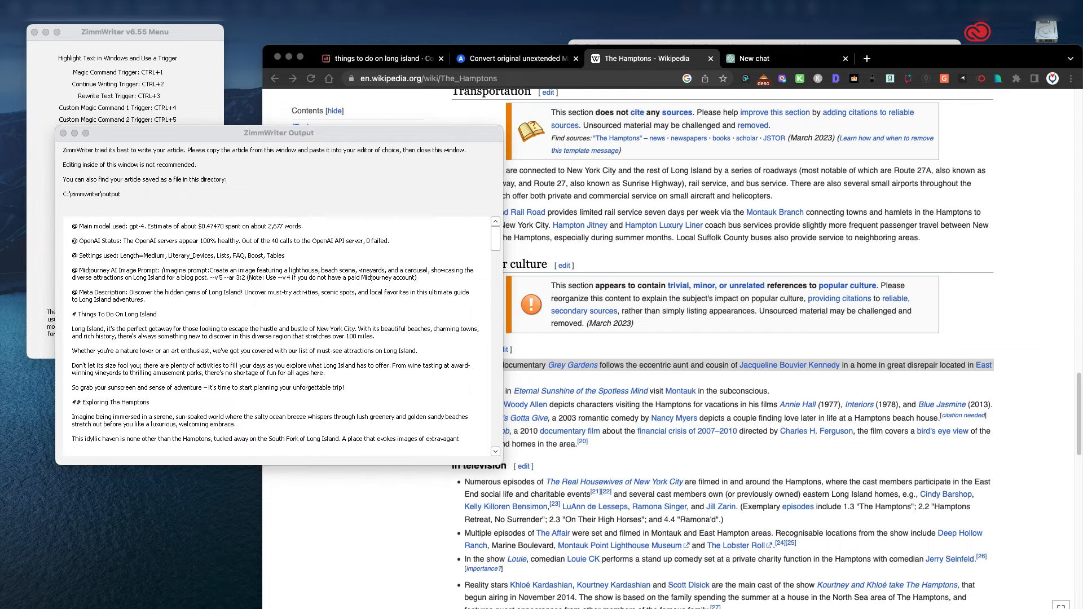
{"action": "left_click_drag", "start_coordinate": [1082, 134], "coordinate": [469, 150]}
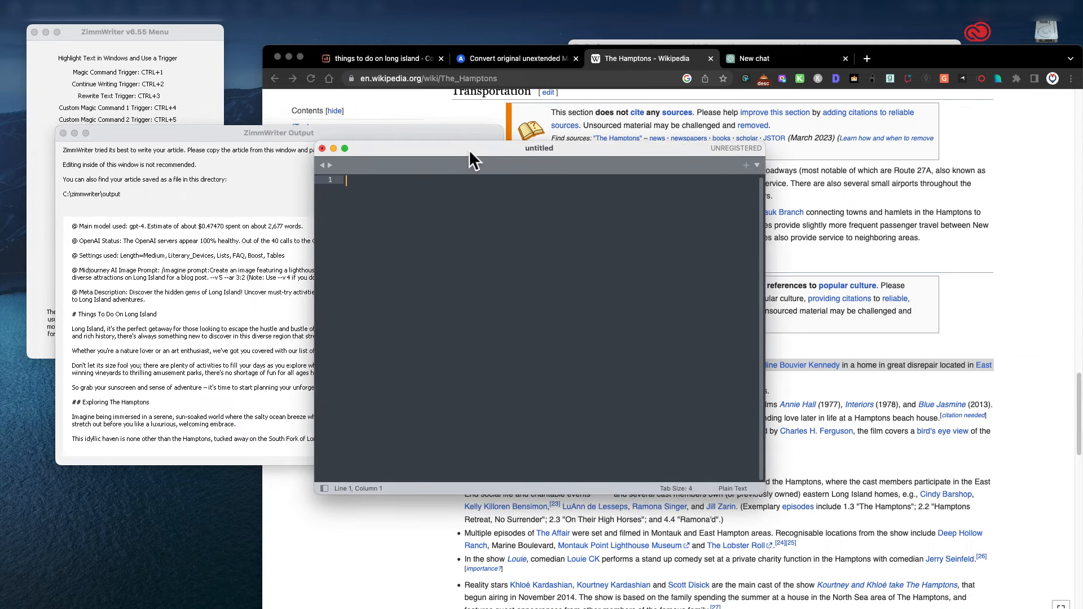
Paste the article and delete its seven header lines and the Meta Description label.
{"action": "key", "text": "super+v"}
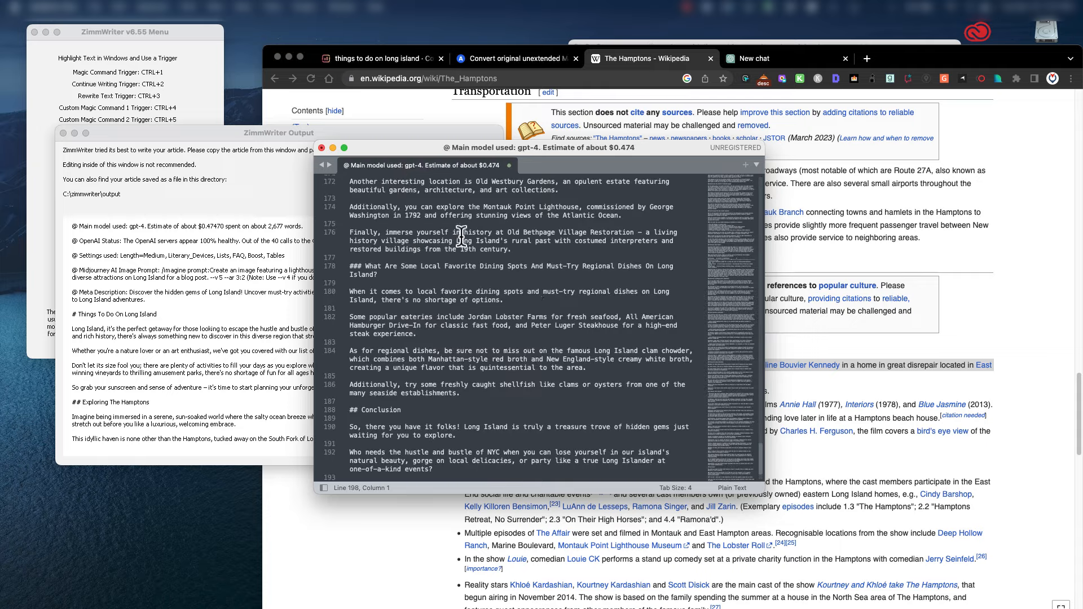
{"action": "scroll", "coordinate": [564, 324], "scroll_direction": "up", "scroll_amount": 10}
{"action": "scroll", "coordinate": [572, 328], "scroll_direction": "up", "scroll_amount": 15}
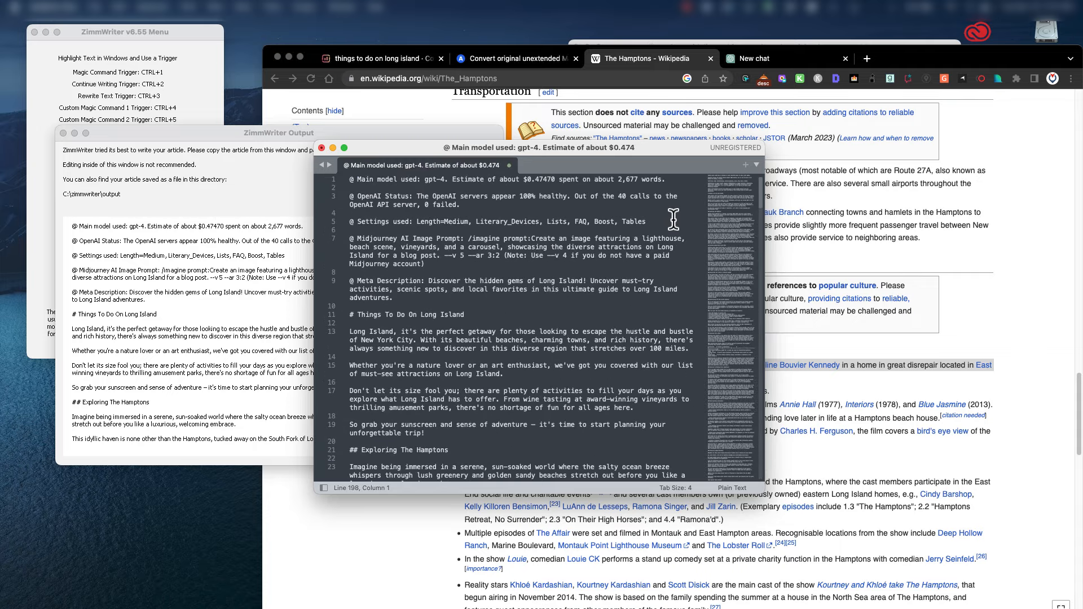
{"action": "left_click_drag", "start_coordinate": [647, 221], "coordinate": [580, 221]}
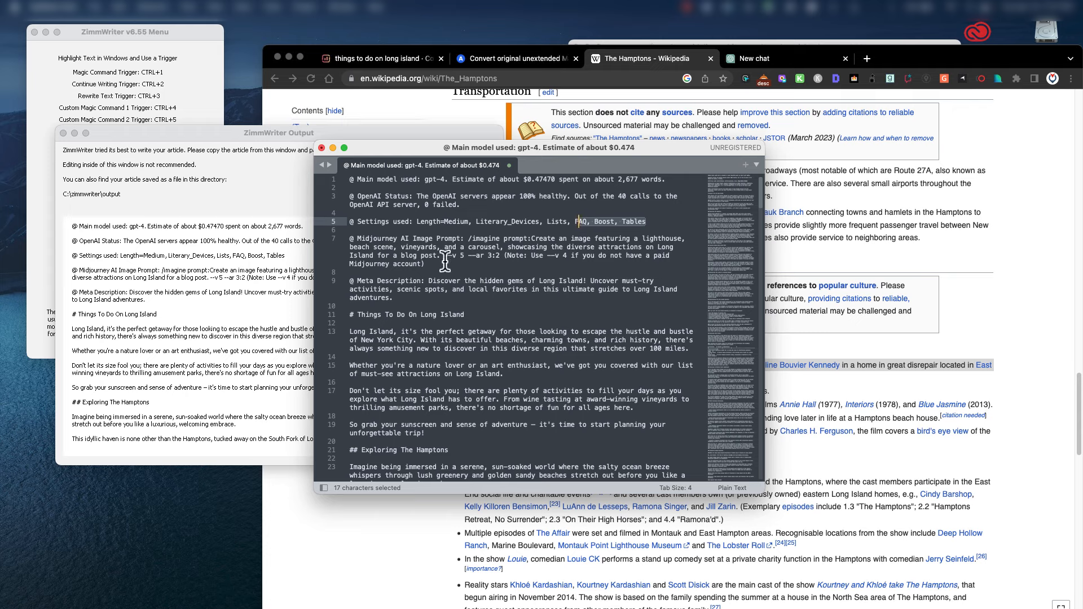
{"action": "left_click_drag", "start_coordinate": [443, 264], "coordinate": [354, 180]}
{"action": "key", "text": "BackSpace"}
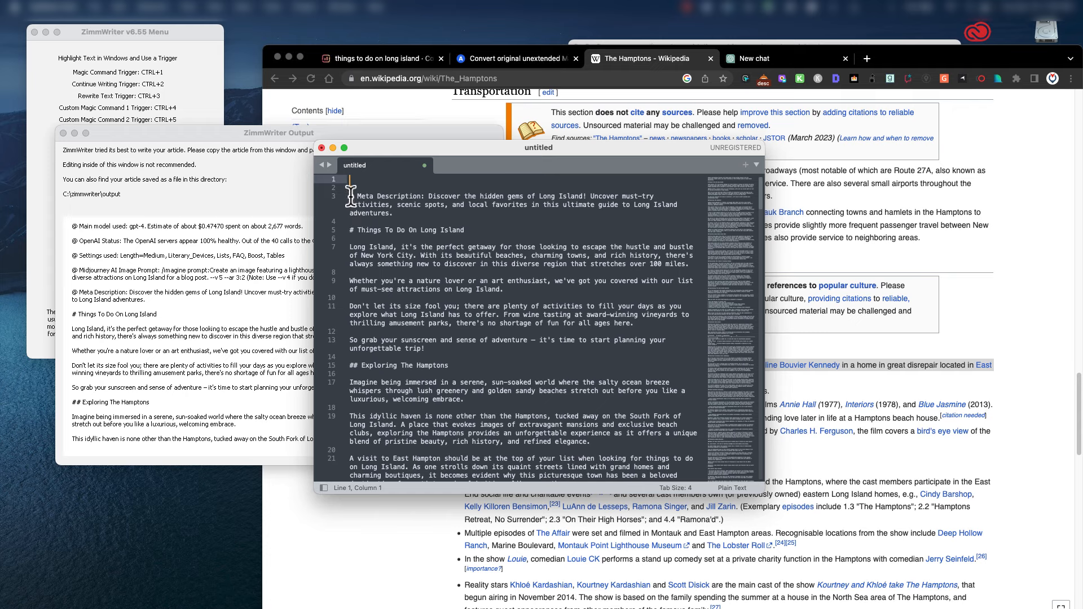
{"action": "left_click_drag", "start_coordinate": [429, 197], "coordinate": [349, 196]}
{"action": "key", "text": "BackSpace"}
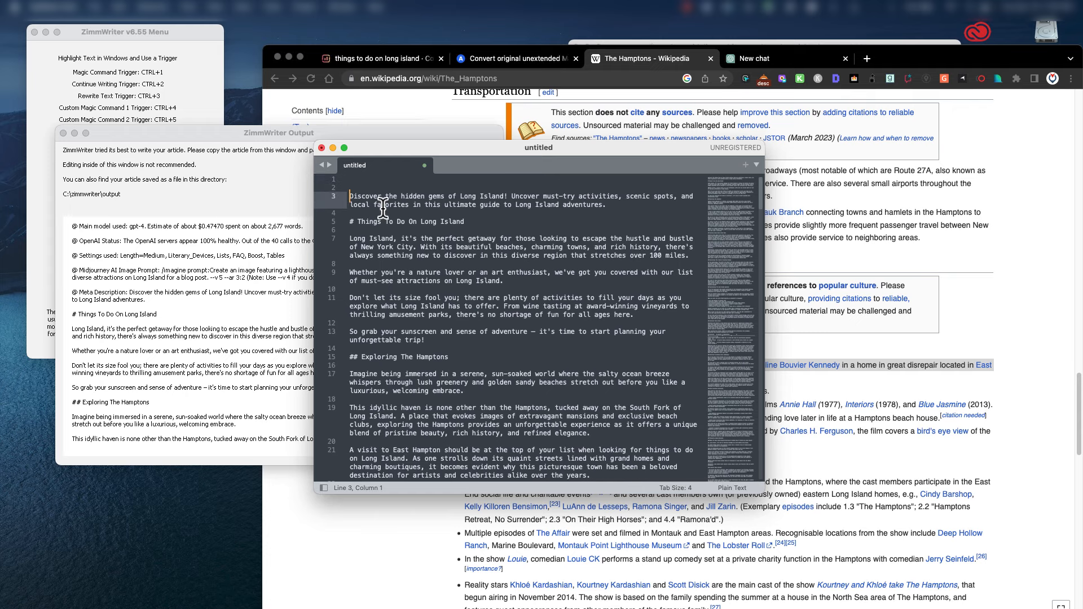
{"action": "key", "text": "BackSpace"}
{"action": "key", "text": "BackSpace"}
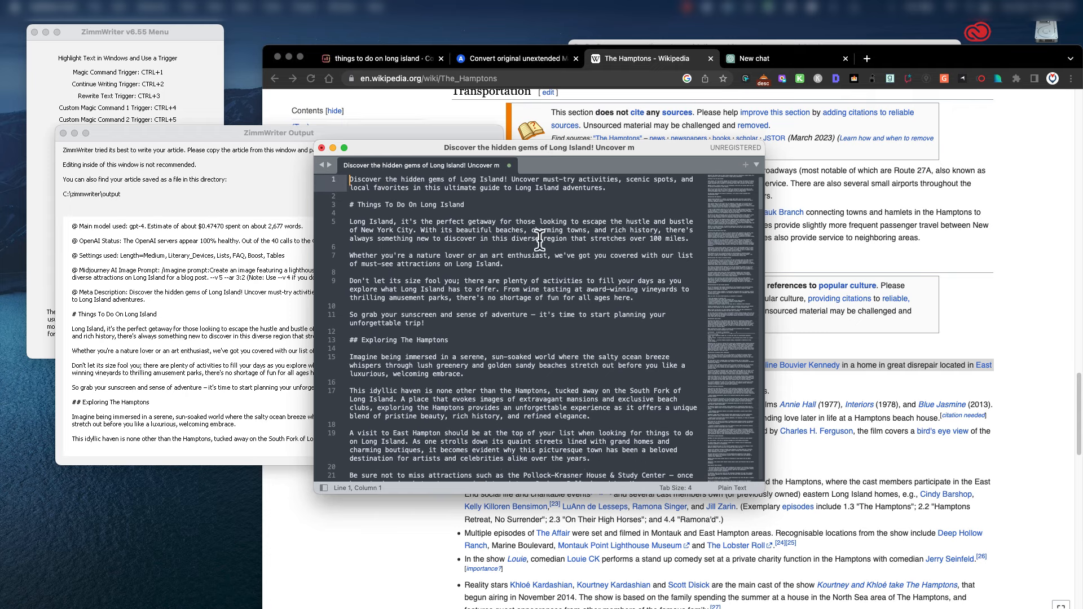
Save the cleaned article to the Desktop as 'Discover the hidden gems of Long Island! Uncover.txt'.
{"action": "key", "text": "super+s"}
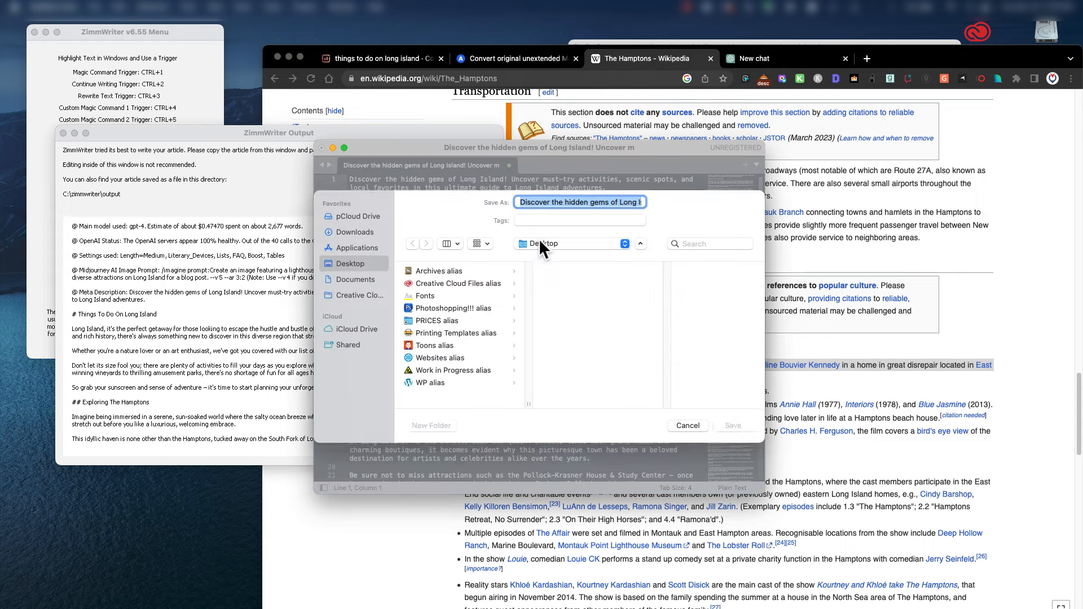
{"action": "left_click_drag", "start_coordinate": [575, 203], "coordinate": [676, 203]}
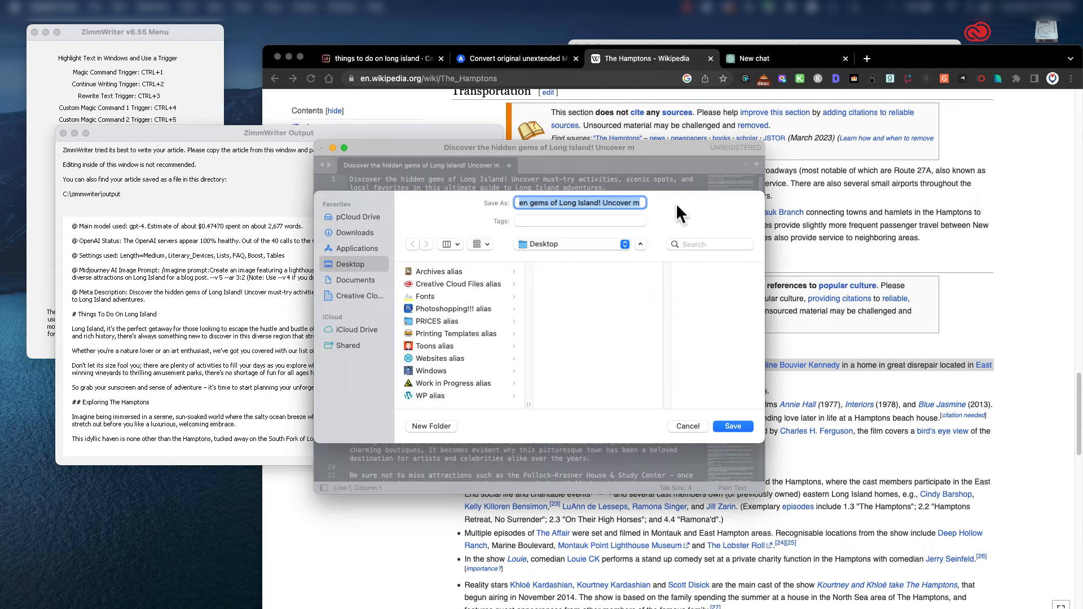
{"action": "key", "text": "Right"}
{"action": "key", "text": "shift+Left"}
{"action": "key", "text": "shift+Left"}
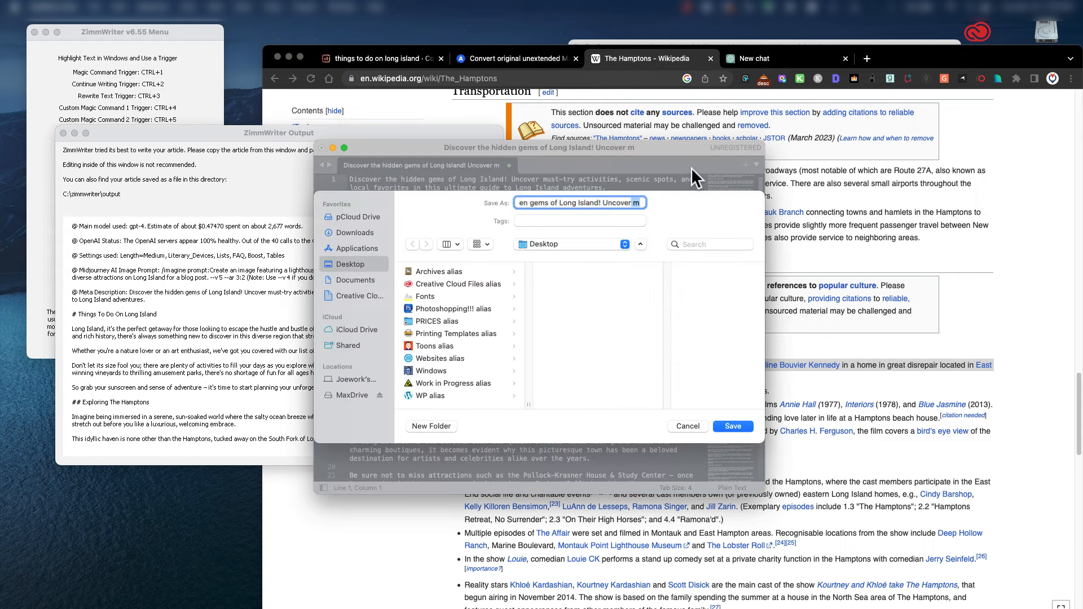
{"action": "type", "text": ".txt"}
{"action": "left_click", "coordinate": [733, 426]}
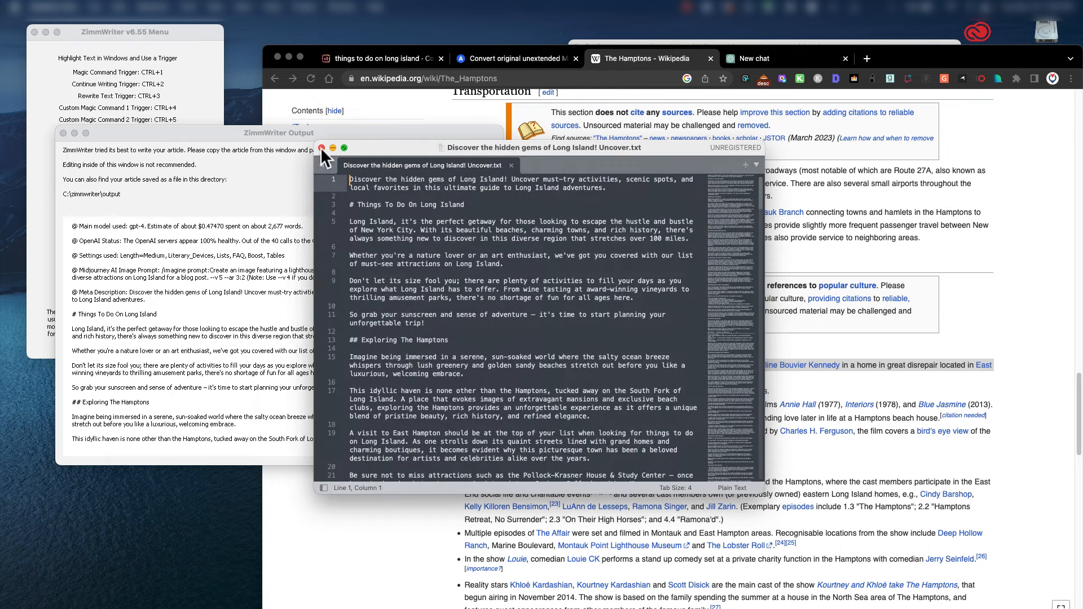
Check the saved file's headings, then close the Sublime Text window.
{"action": "left_click_drag", "start_coordinate": [350, 204], "coordinate": [354, 204]}
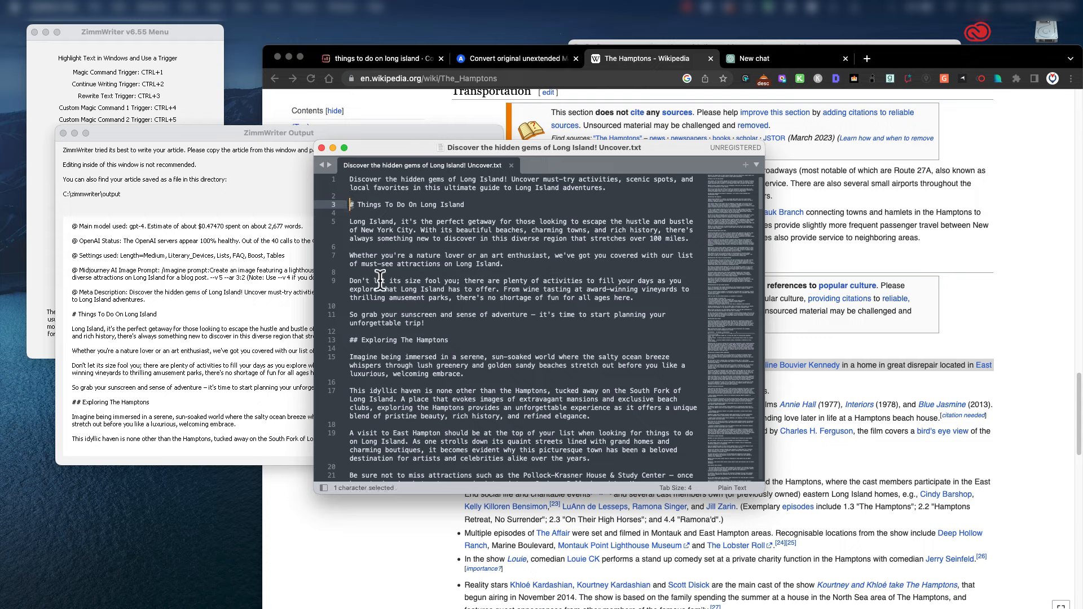
{"action": "scroll", "coordinate": [374, 362], "scroll_direction": "down", "scroll_amount": 2}
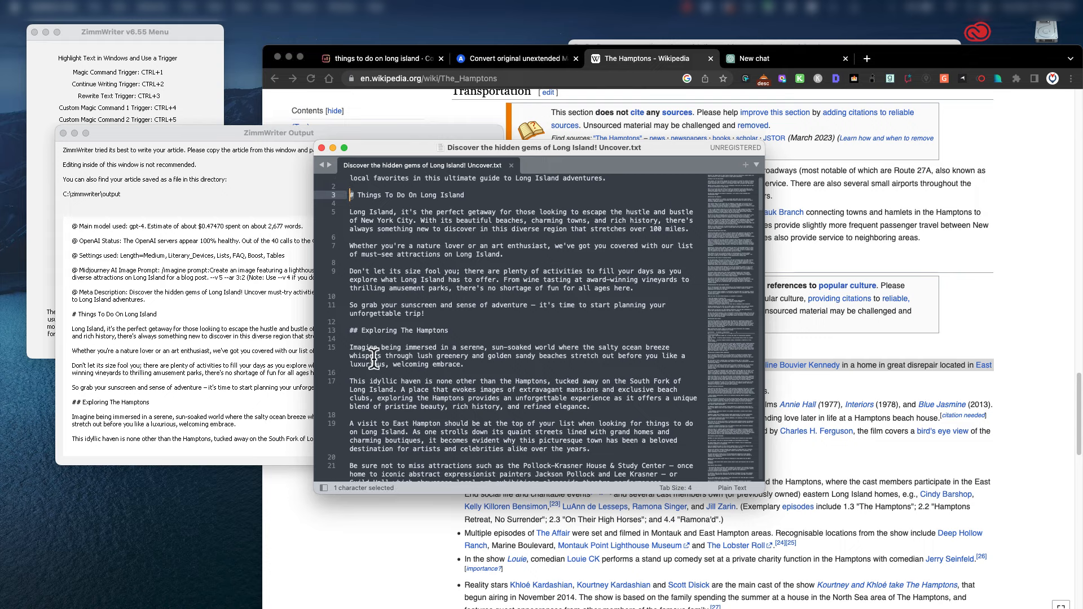
{"action": "scroll", "coordinate": [373, 361], "scroll_direction": "up", "scroll_amount": 2}
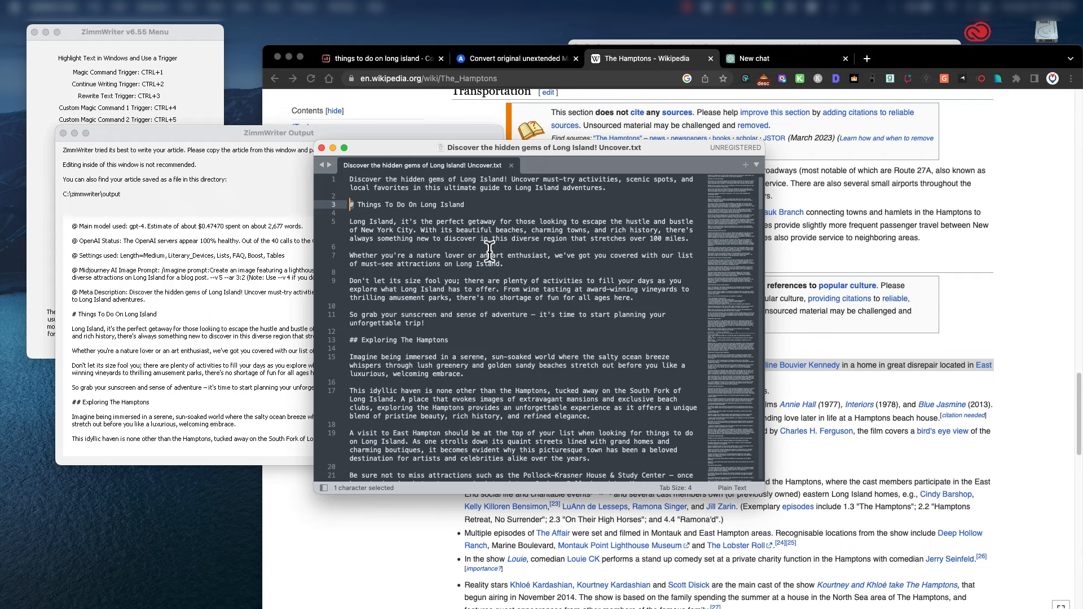
{"action": "left_click", "coordinate": [321, 148]}
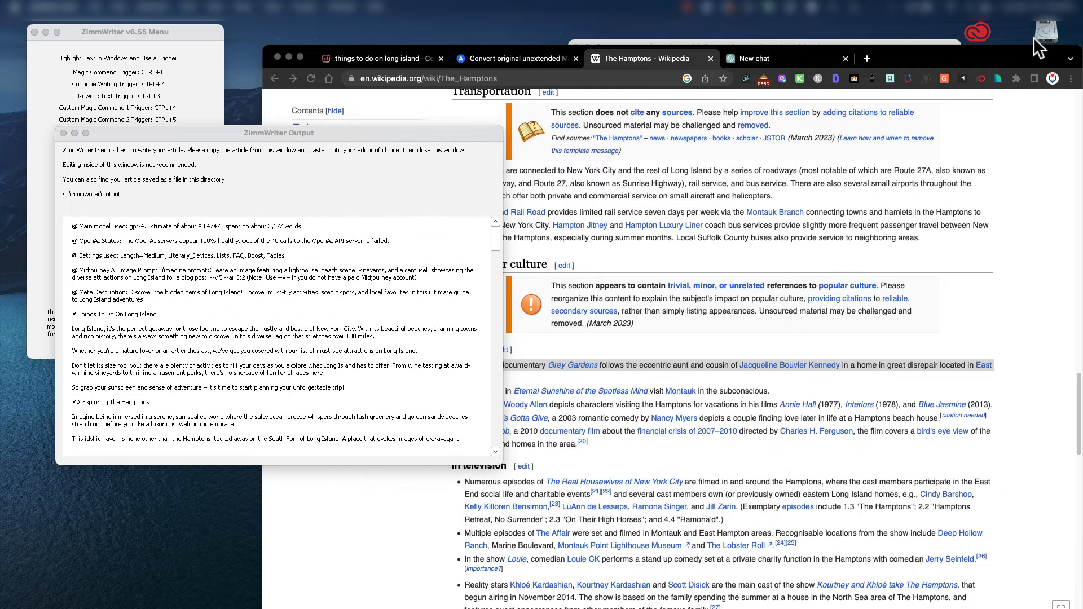
Close the Wikipedia page and the Surfer guidelines file, and rearrange the windows on the desktop.
{"action": "left_click", "coordinate": [711, 59]}
{"action": "left_click_drag", "start_coordinate": [877, 58], "coordinate": [849, 354]}
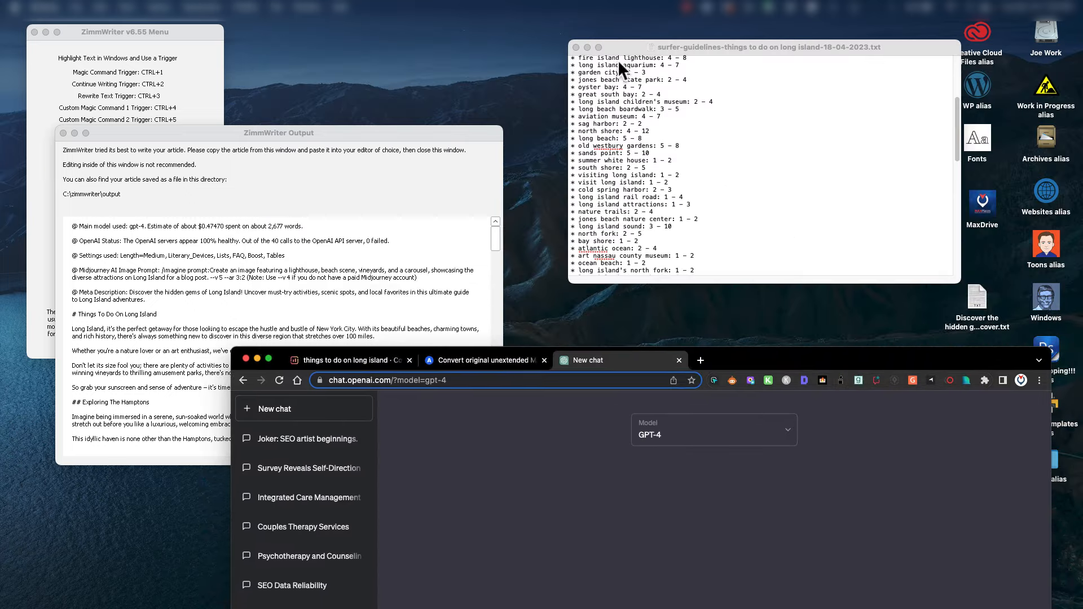
{"action": "left_click", "coordinate": [575, 46]}
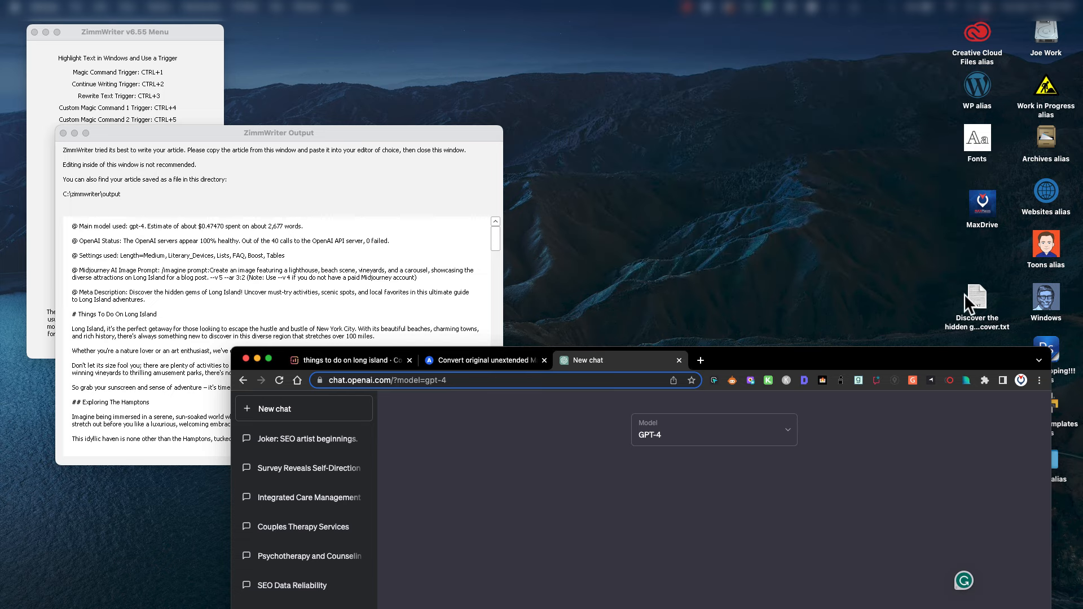
{"action": "left_click_drag", "start_coordinate": [966, 302], "coordinate": [842, 191]}
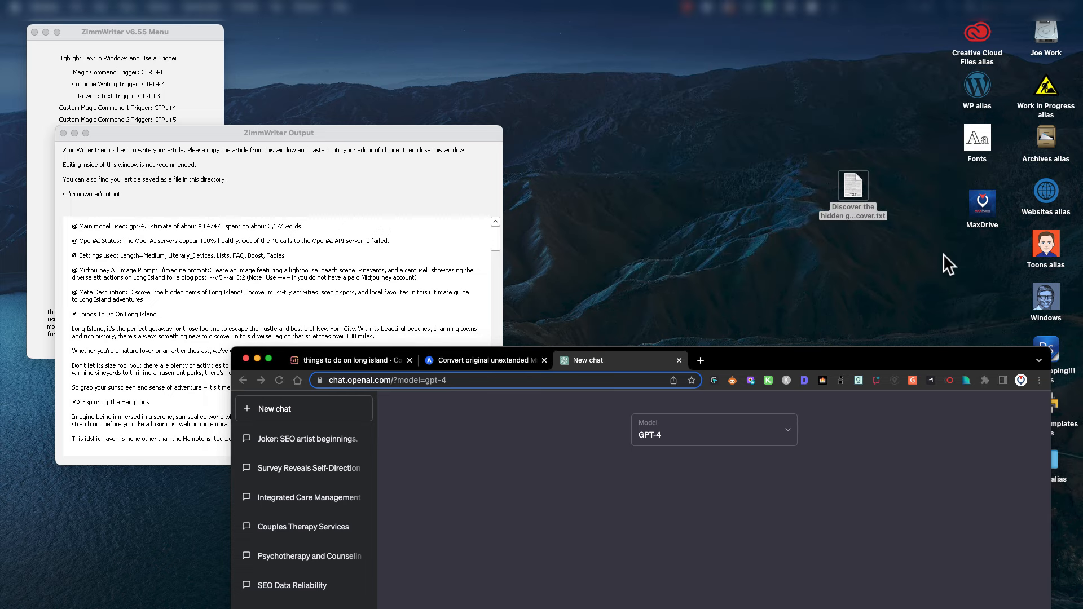
{"action": "left_click_drag", "start_coordinate": [928, 355], "coordinate": [935, 33]}
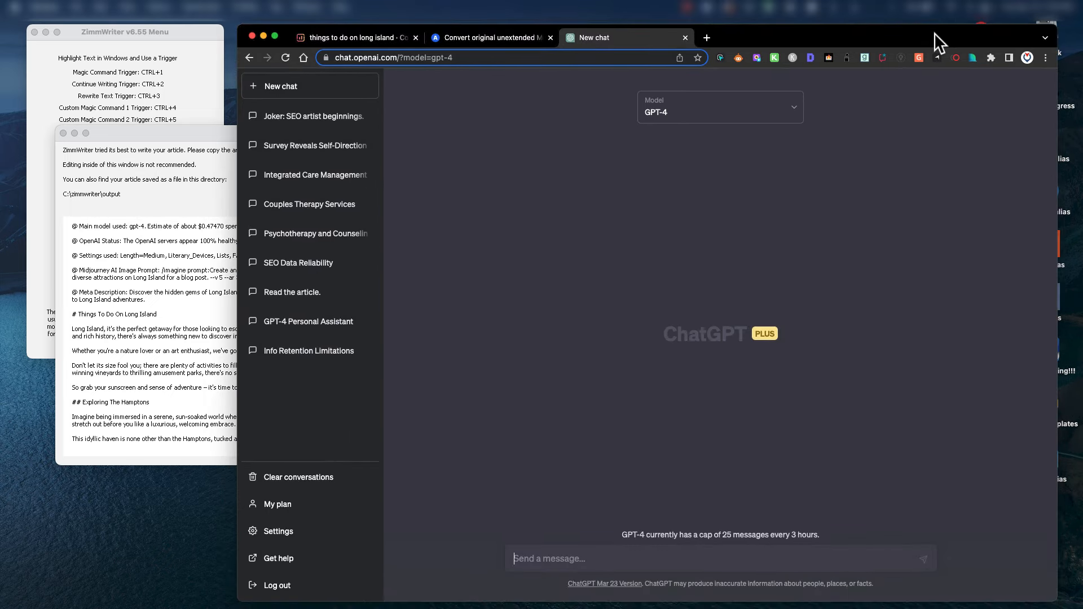
Upload the Long Island .txt to the Markdown-to-Word converter, reloading and retrying after an error.
{"action": "left_click", "coordinate": [514, 37]}
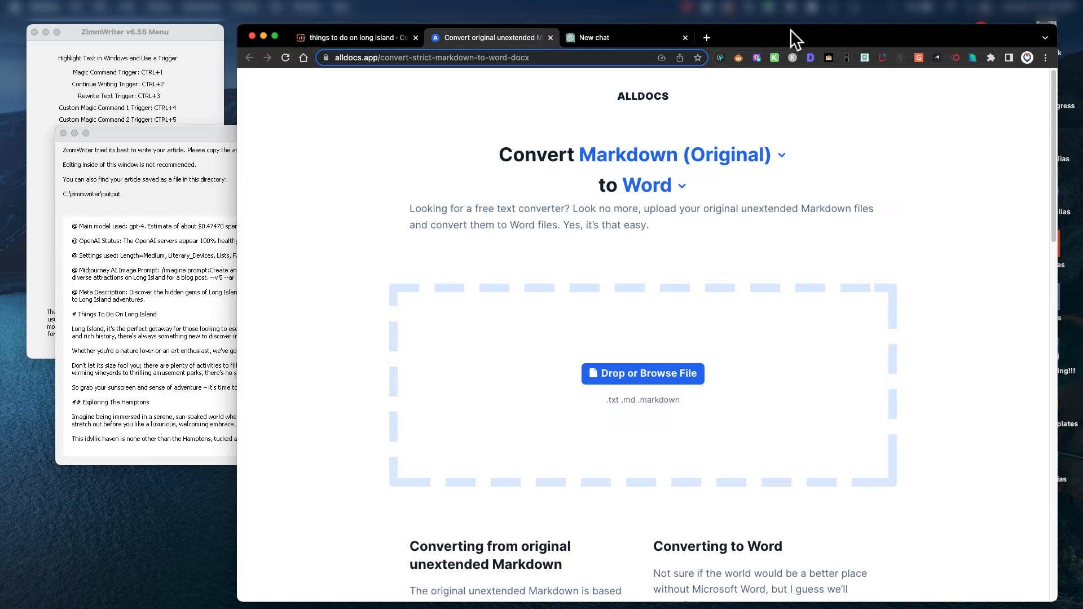
{"action": "left_click_drag", "start_coordinate": [790, 32], "coordinate": [553, 47]}
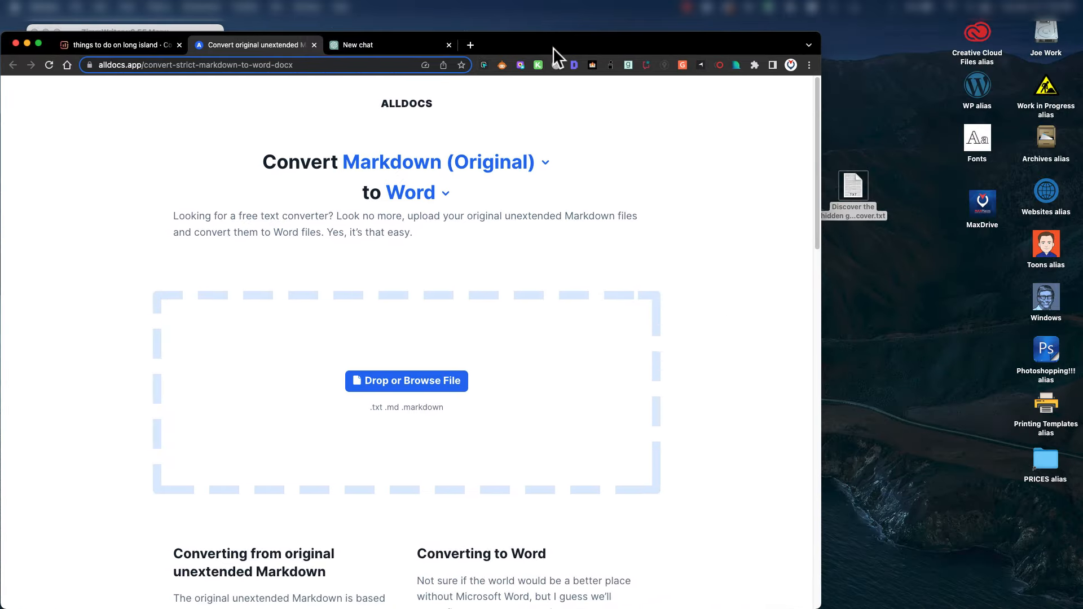
{"action": "left_click_drag", "start_coordinate": [849, 195], "coordinate": [492, 380]}
{"action": "left_click_drag", "start_coordinate": [564, 41], "coordinate": [788, 42]}
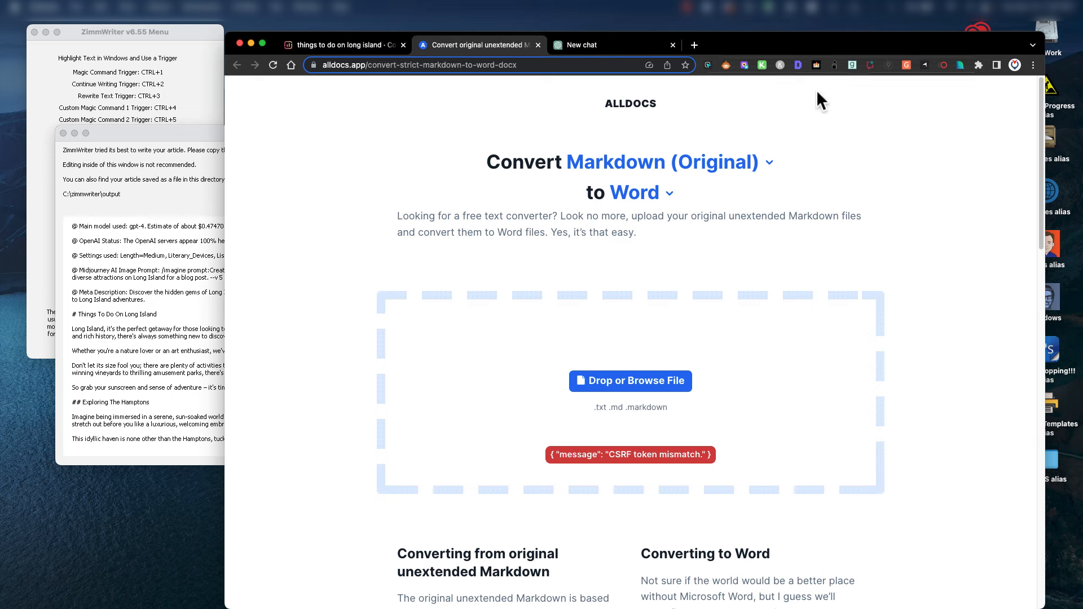
{"action": "left_click", "coordinate": [273, 65]}
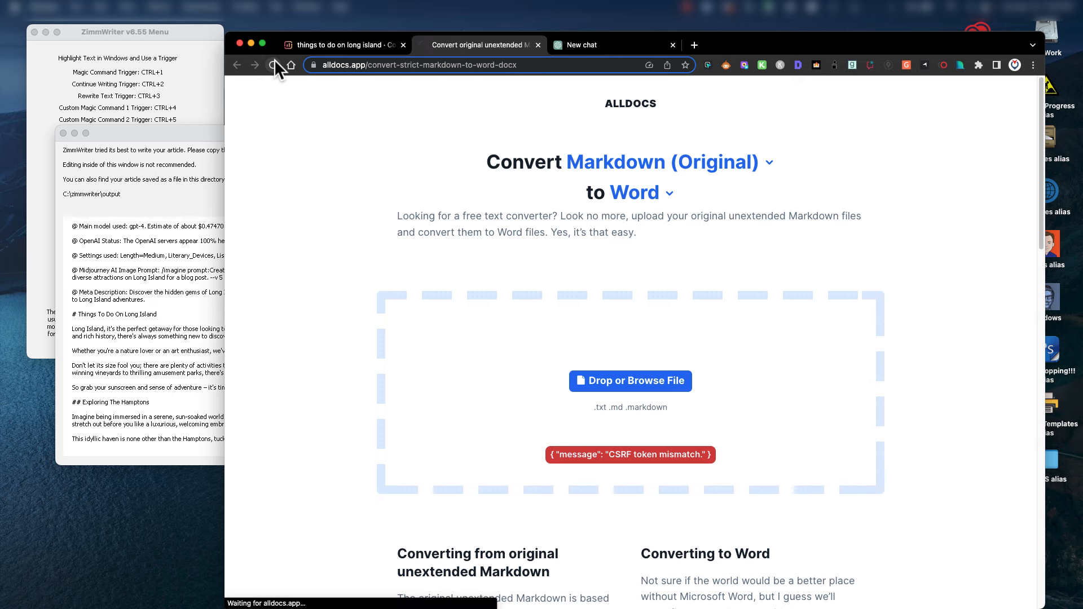
{"action": "left_click_drag", "start_coordinate": [729, 51], "coordinate": [528, 54]}
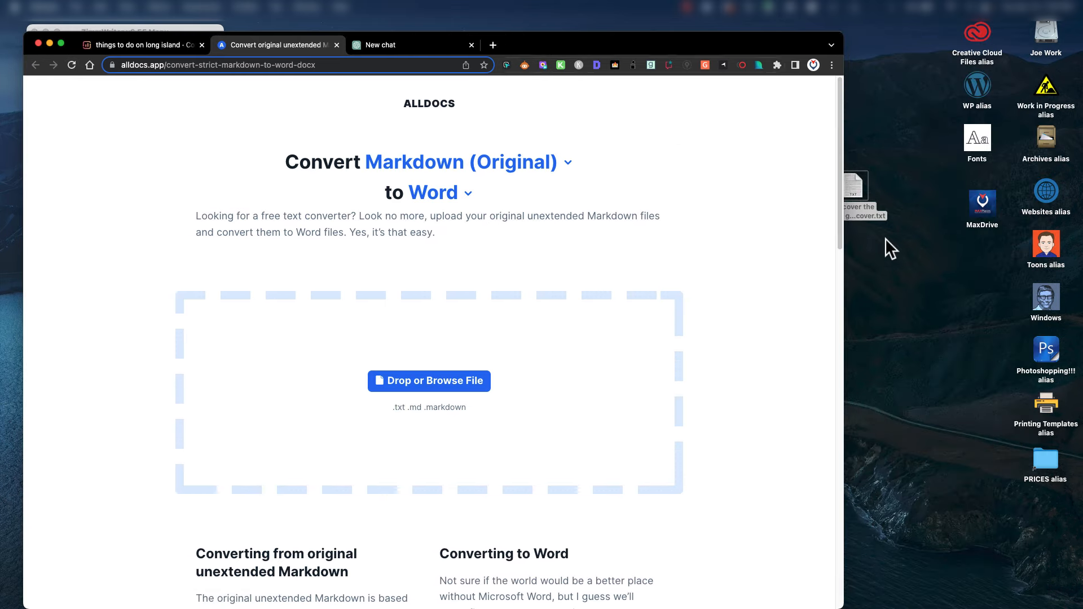
{"action": "left_click_drag", "start_coordinate": [860, 190], "coordinate": [474, 380]}
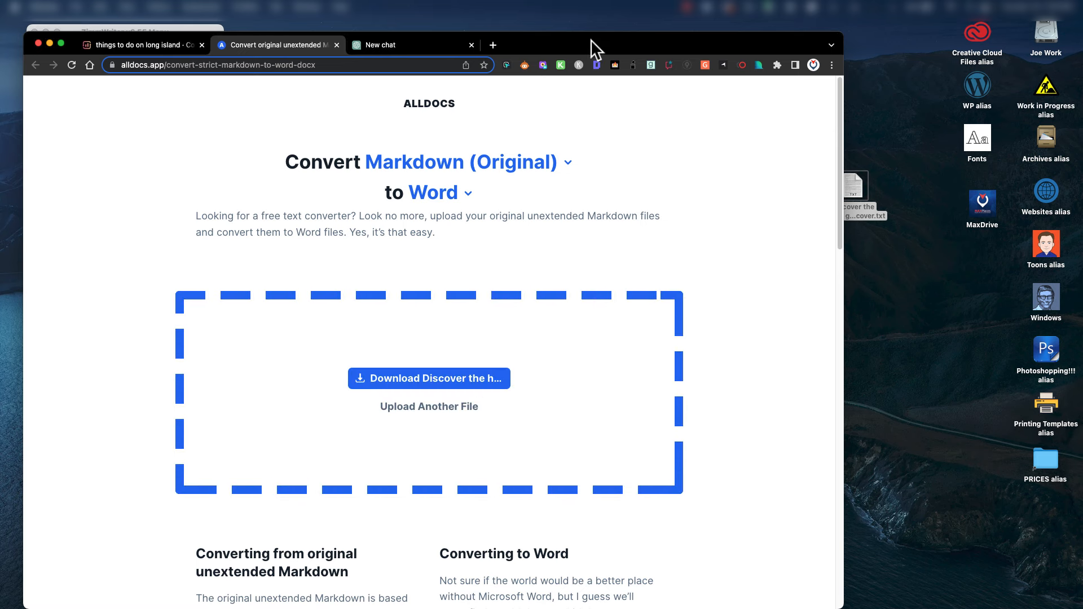
{"action": "left_click_drag", "start_coordinate": [598, 54], "coordinate": [801, 56]}
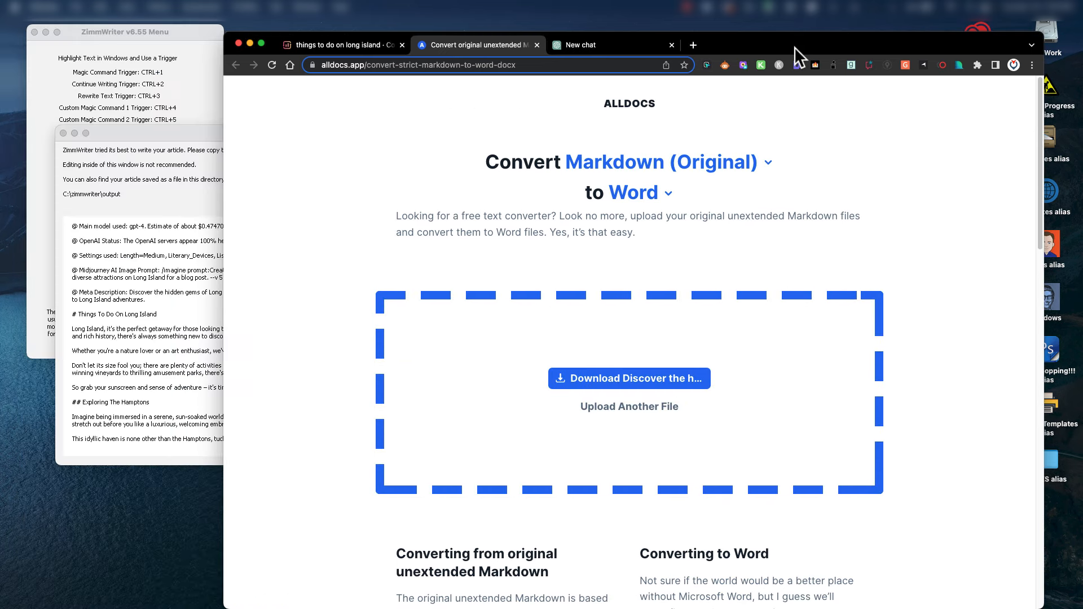
Download the converted .docx and open it in Microsoft Word.
{"action": "left_click", "coordinate": [655, 388]}
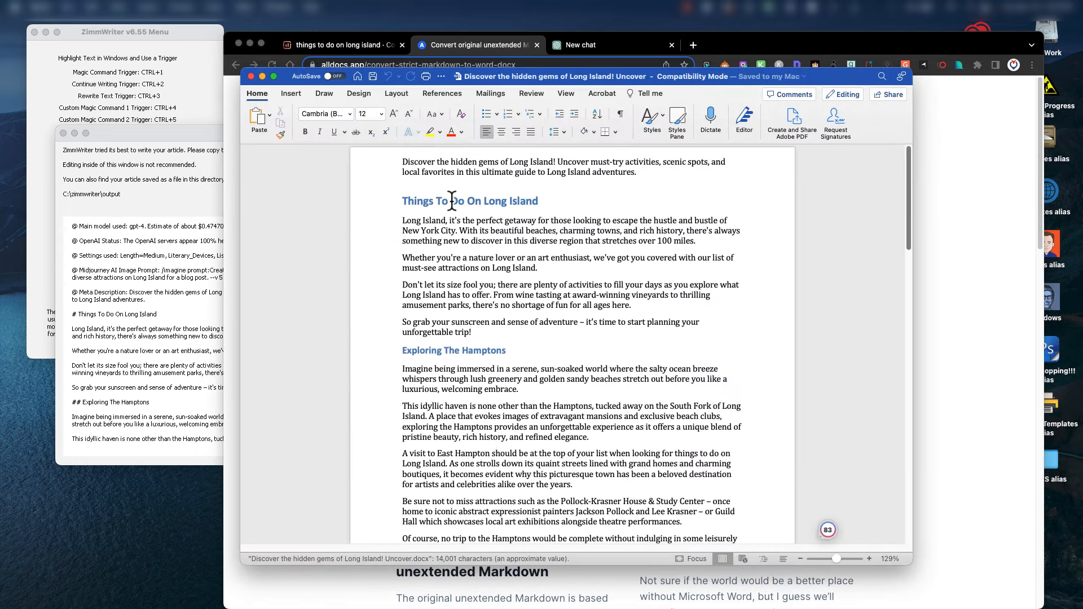
{"action": "left_click_drag", "start_coordinate": [403, 201], "coordinate": [545, 203]}
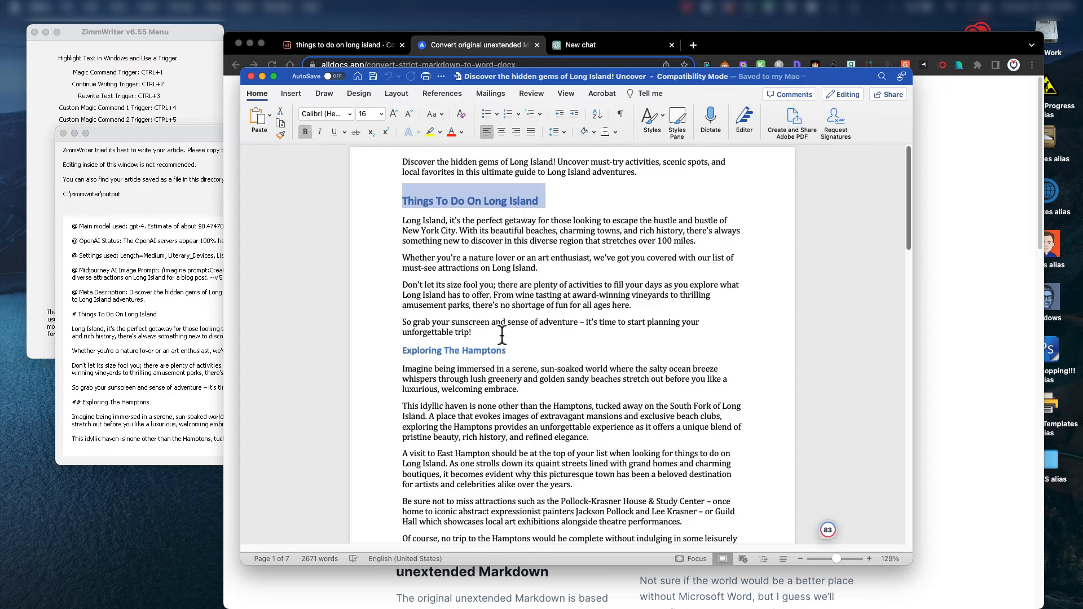
{"action": "scroll", "coordinate": [499, 361], "scroll_direction": "down", "scroll_amount": 2}
{"action": "scroll", "coordinate": [498, 361], "scroll_direction": "down", "scroll_amount": 5}
{"action": "scroll", "coordinate": [499, 361], "scroll_direction": "up", "scroll_amount": 8}
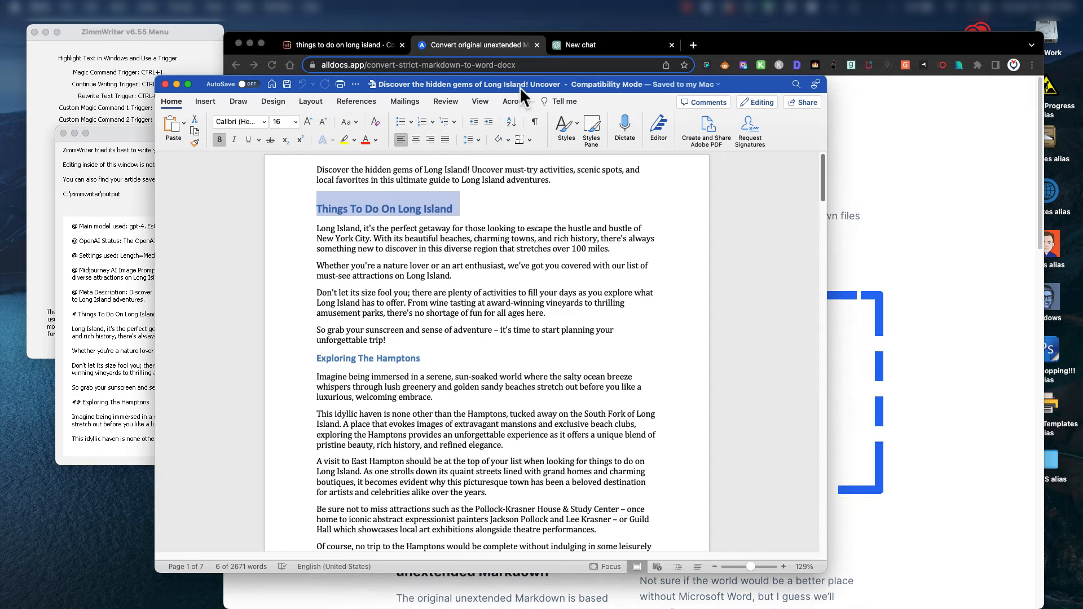
{"action": "left_click_drag", "start_coordinate": [608, 78], "coordinate": [521, 86]}
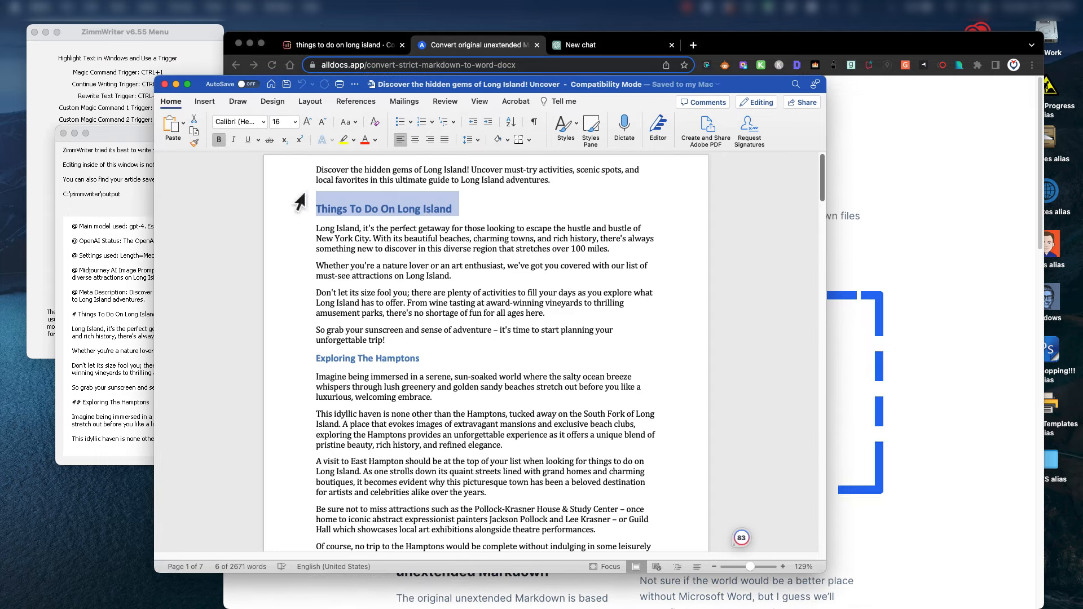
Select the article text from the H1 through all 7 pages to the Conclusion.
{"action": "left_click_drag", "start_coordinate": [318, 211], "coordinate": [390, 460]}
{"action": "key", "text": "super+c"}
{"action": "scroll", "coordinate": [444, 317], "scroll_direction": "down", "scroll_amount": 5}
{"action": "scroll", "coordinate": [443, 321], "scroll_direction": "down", "scroll_amount": 20}
{"action": "scroll", "coordinate": [432, 363], "scroll_direction": "down", "scroll_amount": 20}
{"action": "scroll", "coordinate": [432, 364], "scroll_direction": "down", "scroll_amount": 1}
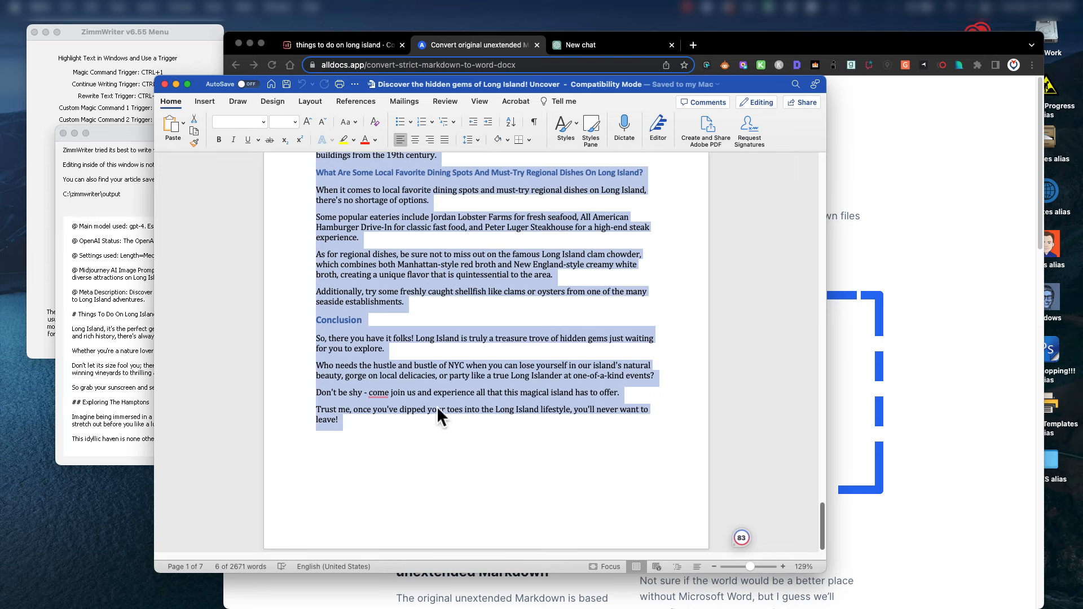
{"action": "scroll", "coordinate": [457, 330], "scroll_direction": "up", "scroll_amount": 15}
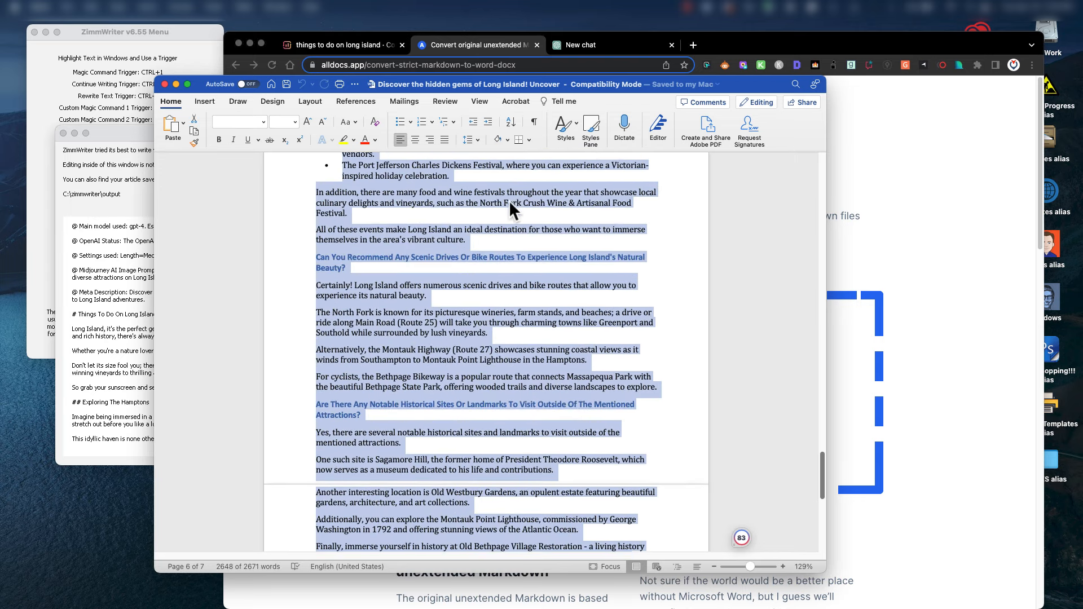
{"action": "scroll", "coordinate": [510, 203], "scroll_direction": "up", "scroll_amount": 8}
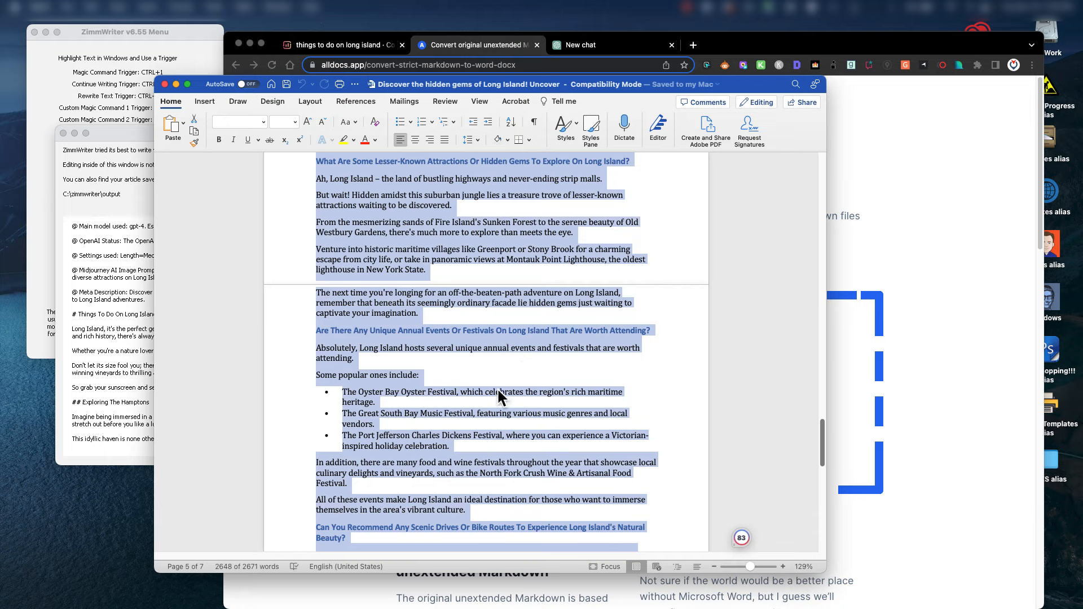
{"action": "scroll", "coordinate": [483, 317], "scroll_direction": "down", "scroll_amount": 20}
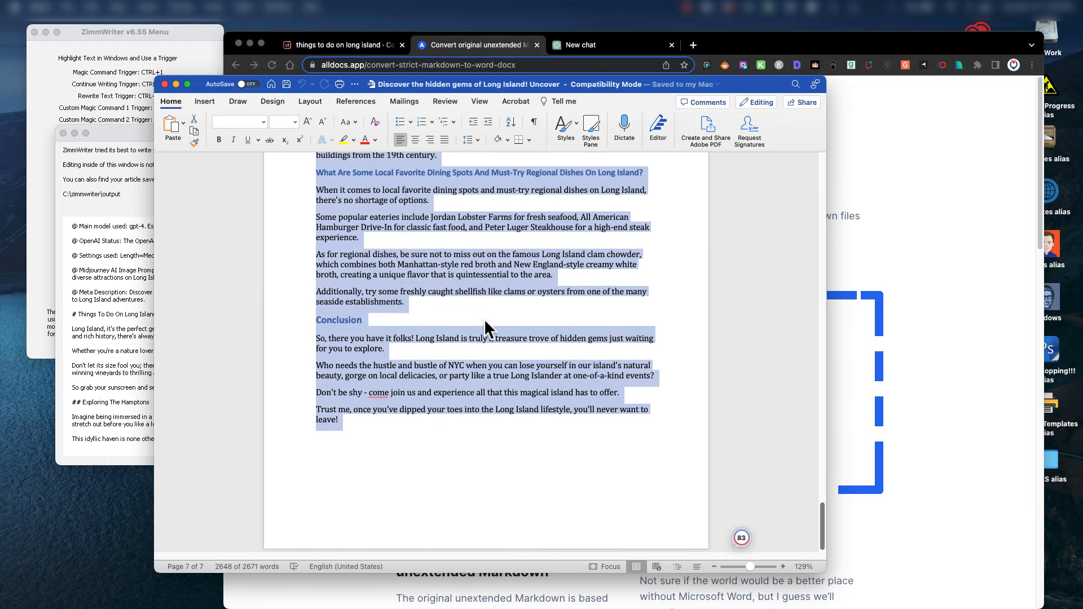
Paste the Long Island article into Surfer's empty editor and check the Things To Do heading.
{"action": "left_click", "coordinate": [770, 39]}
{"action": "left_click", "coordinate": [337, 41]}
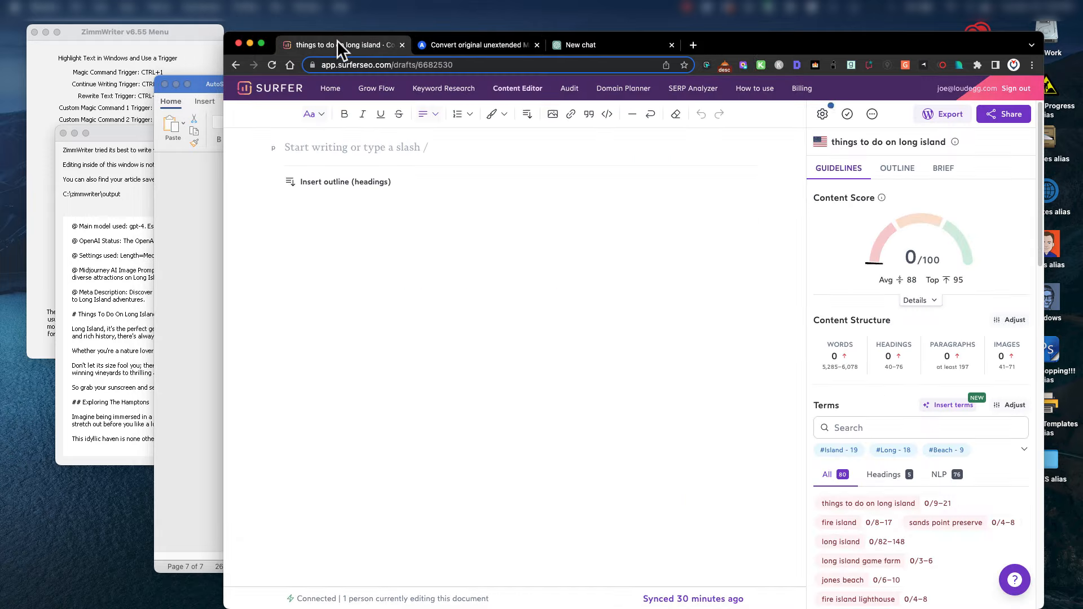
{"action": "left_click", "coordinate": [315, 150]}
{"action": "key", "text": "super+v"}
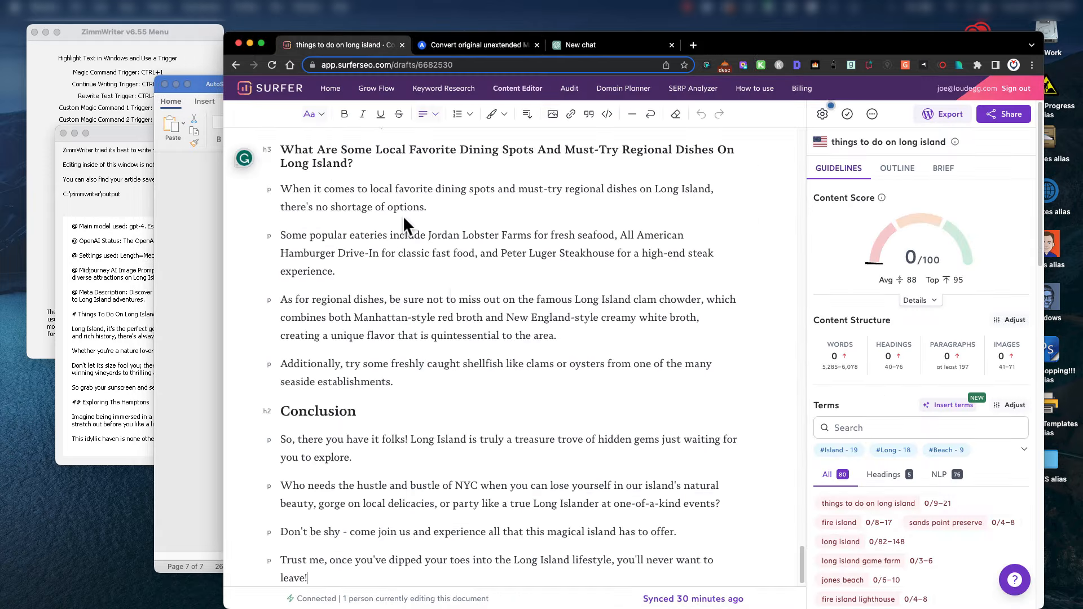
{"action": "scroll", "coordinate": [469, 318], "scroll_direction": "up", "scroll_amount": 20}
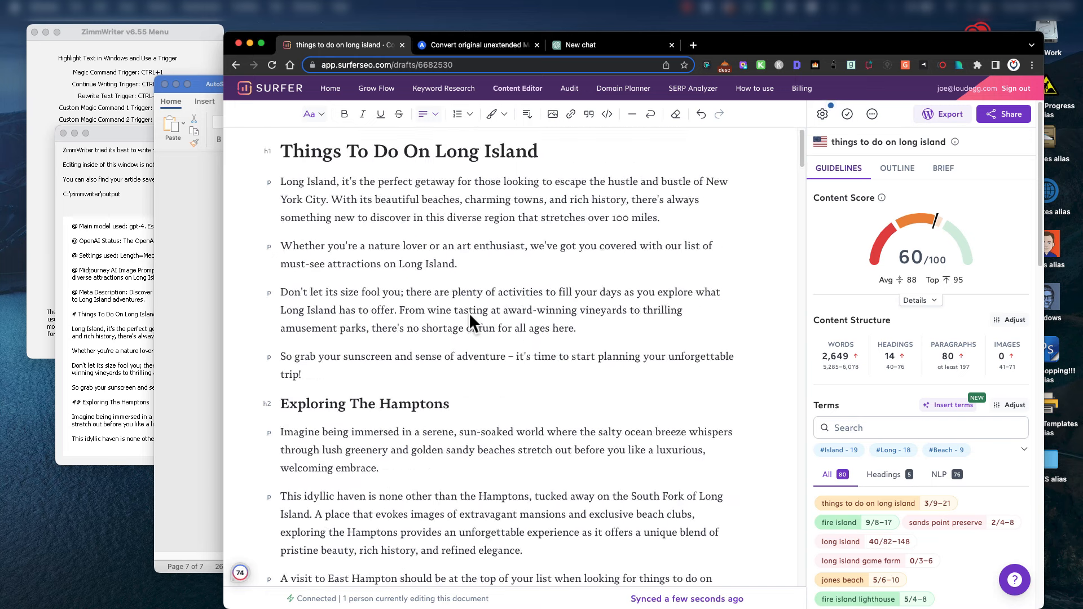
{"action": "triple_click", "coordinate": [432, 151]}
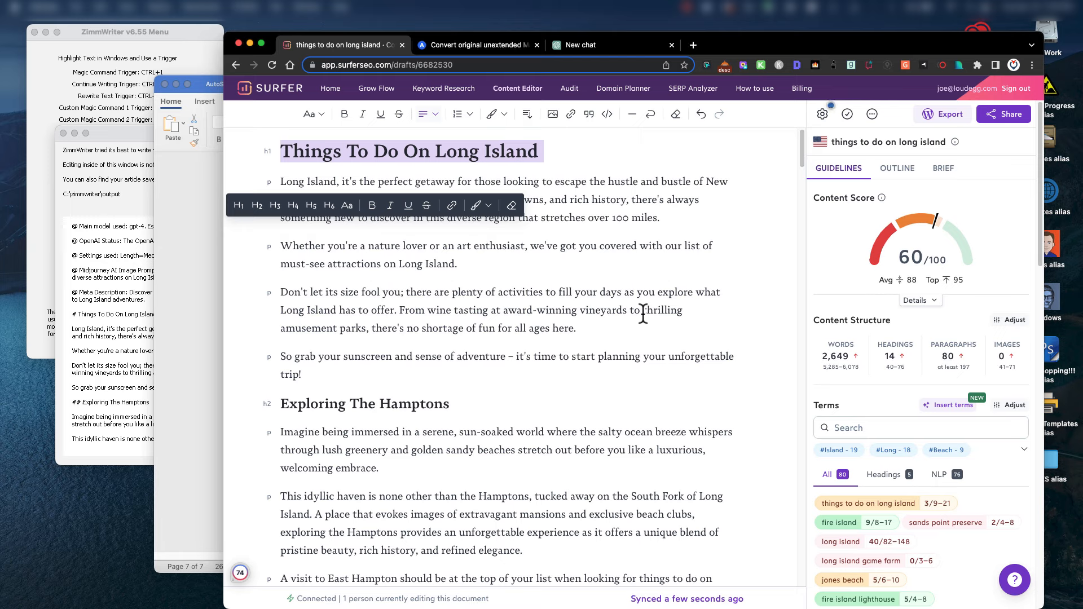
{"action": "left_click", "coordinate": [602, 356]}
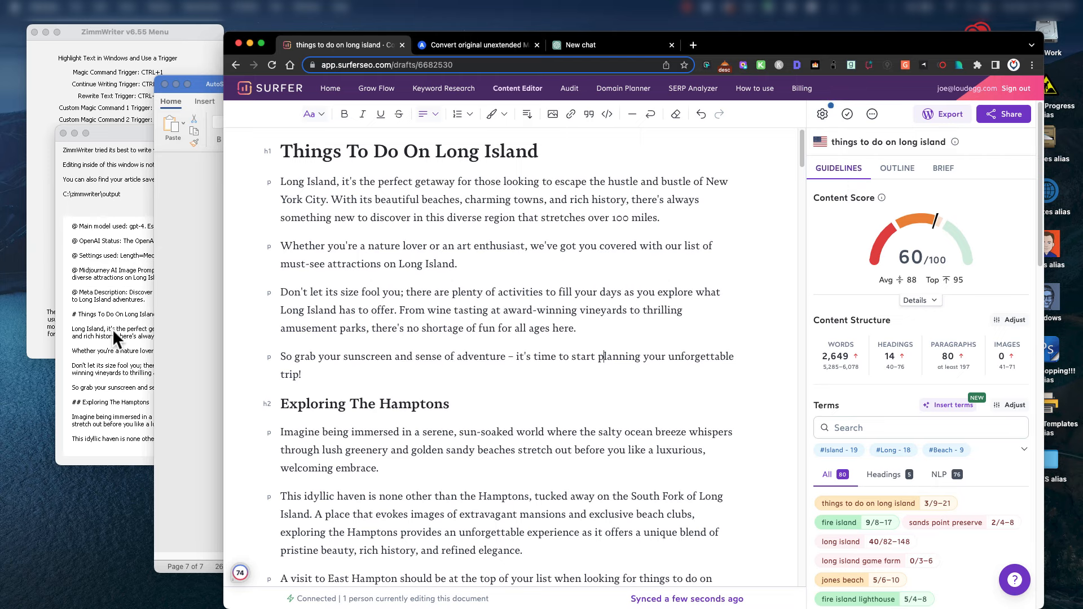
{"action": "mouse_move", "coordinate": [990, 226]}
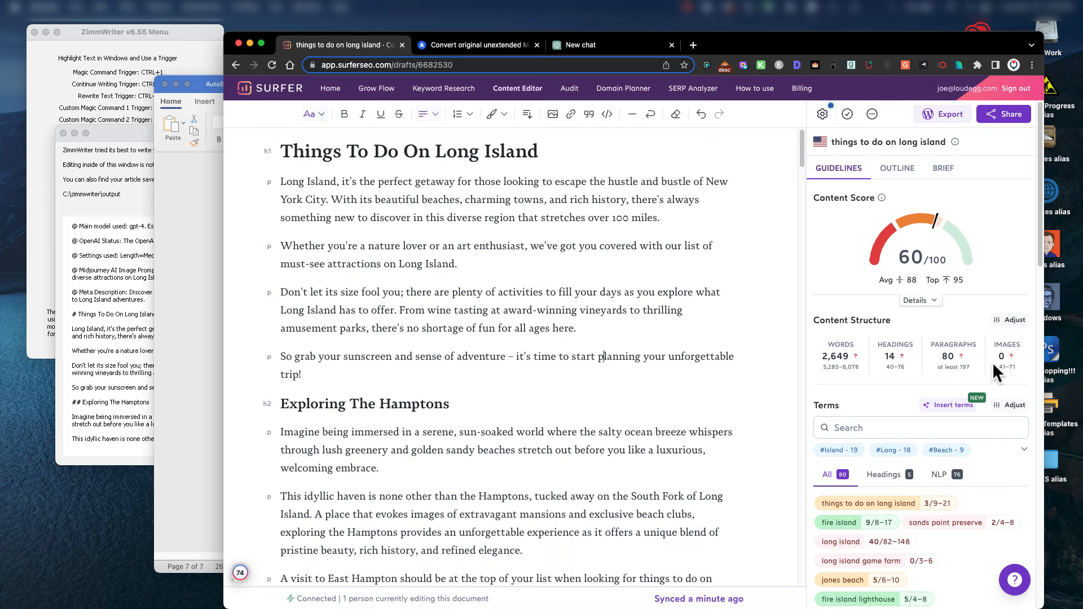
Review the pasted article's 60/100 score against the 88 average and 95 top.
{"action": "scroll", "coordinate": [889, 418], "scroll_direction": "down", "scroll_amount": 1}
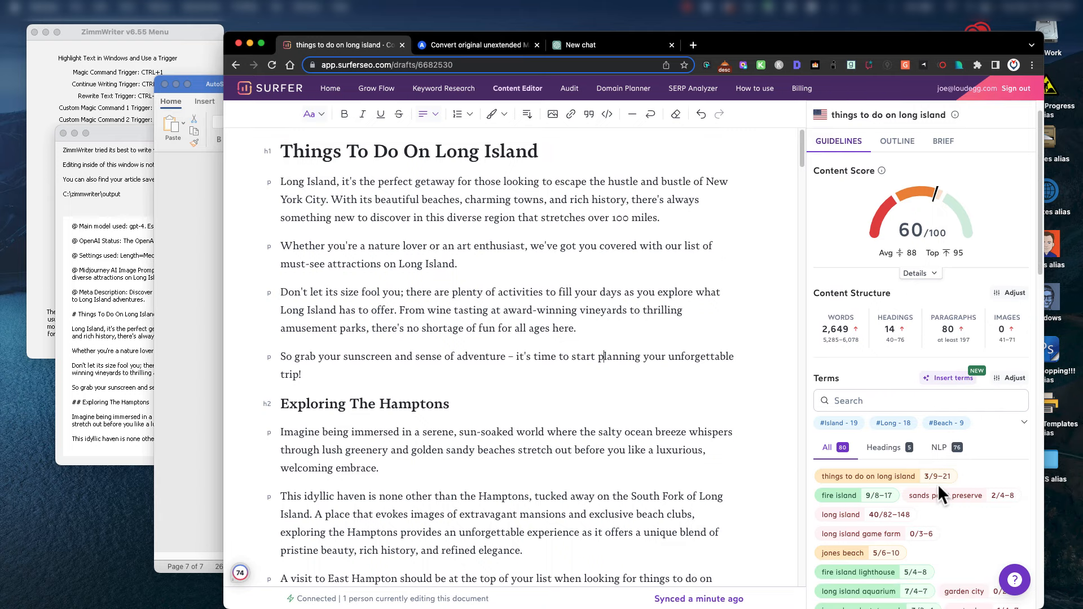
{"action": "scroll", "coordinate": [938, 485], "scroll_direction": "down", "scroll_amount": 1}
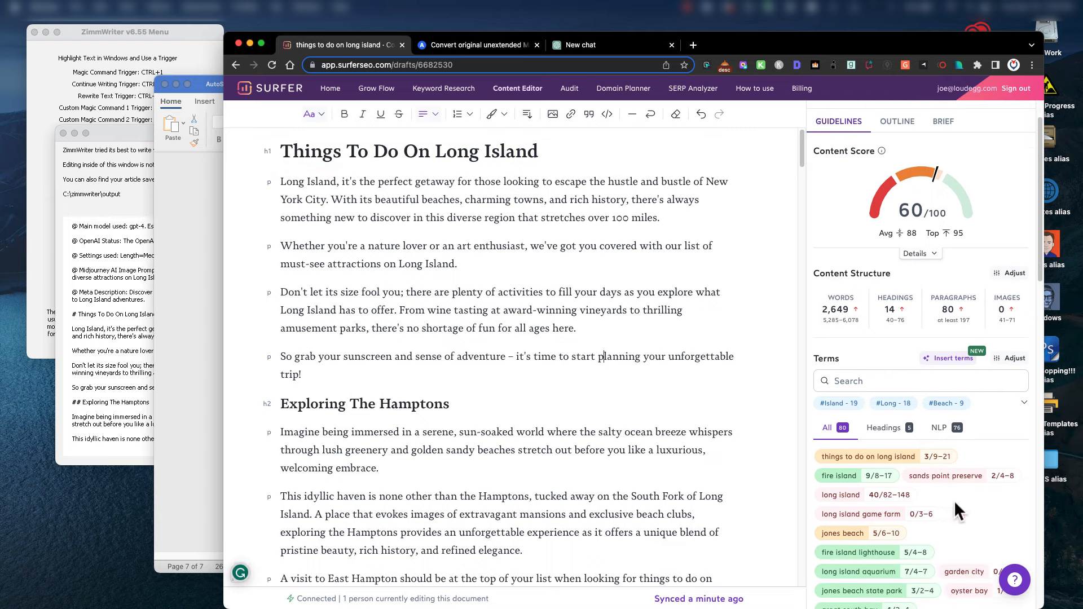
{"action": "scroll", "coordinate": [910, 513], "scroll_direction": "down", "scroll_amount": 1}
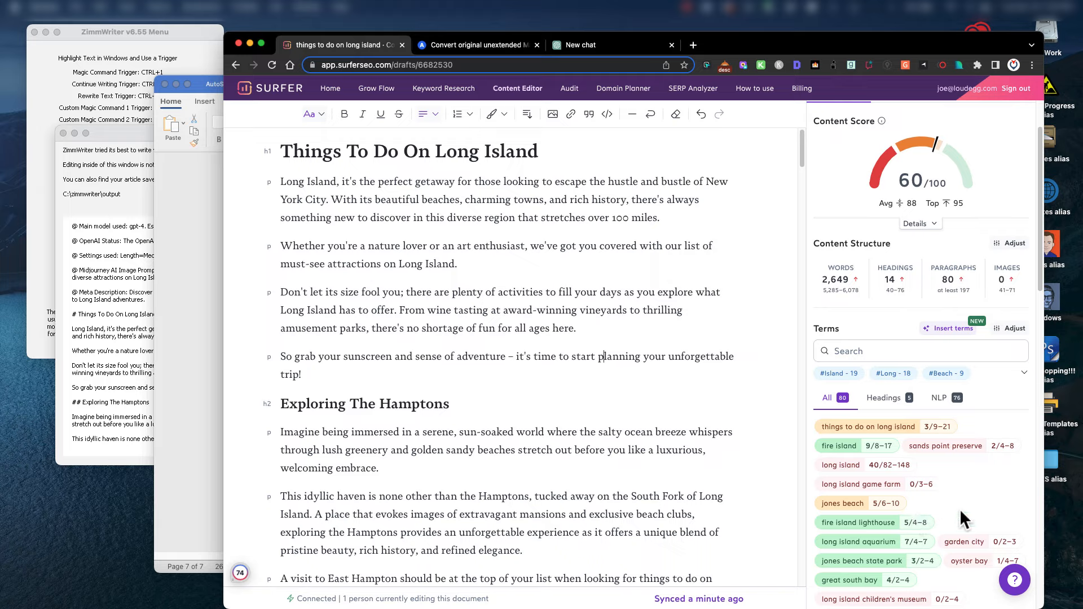
{"action": "scroll", "coordinate": [959, 509], "scroll_direction": "down", "scroll_amount": 1}
{"action": "scroll", "coordinate": [979, 528], "scroll_direction": "down", "scroll_amount": 1}
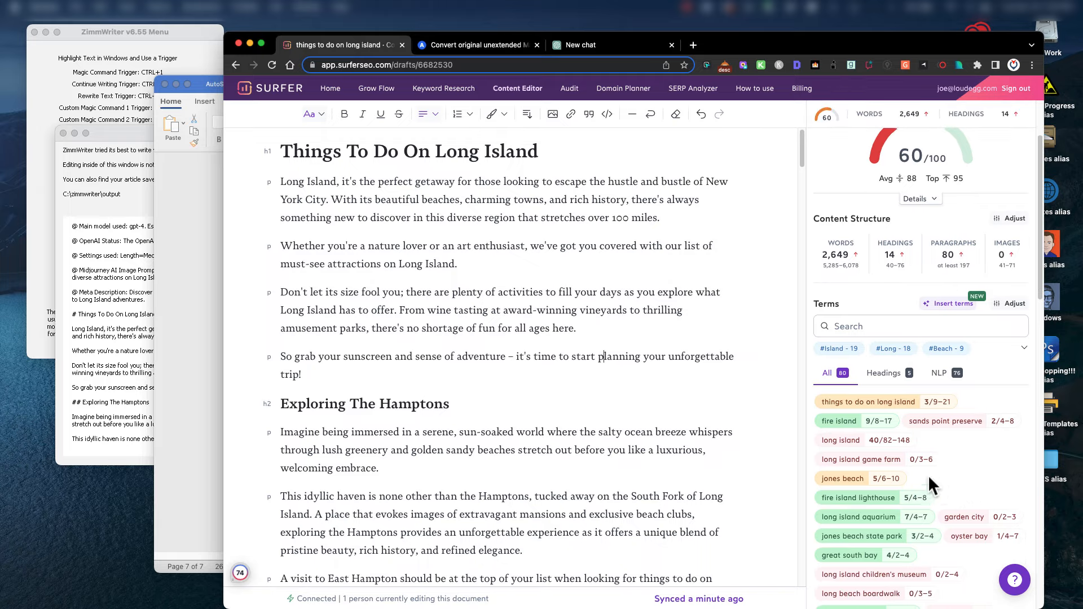
{"action": "scroll", "coordinate": [558, 338], "scroll_direction": "down", "scroll_amount": 15}
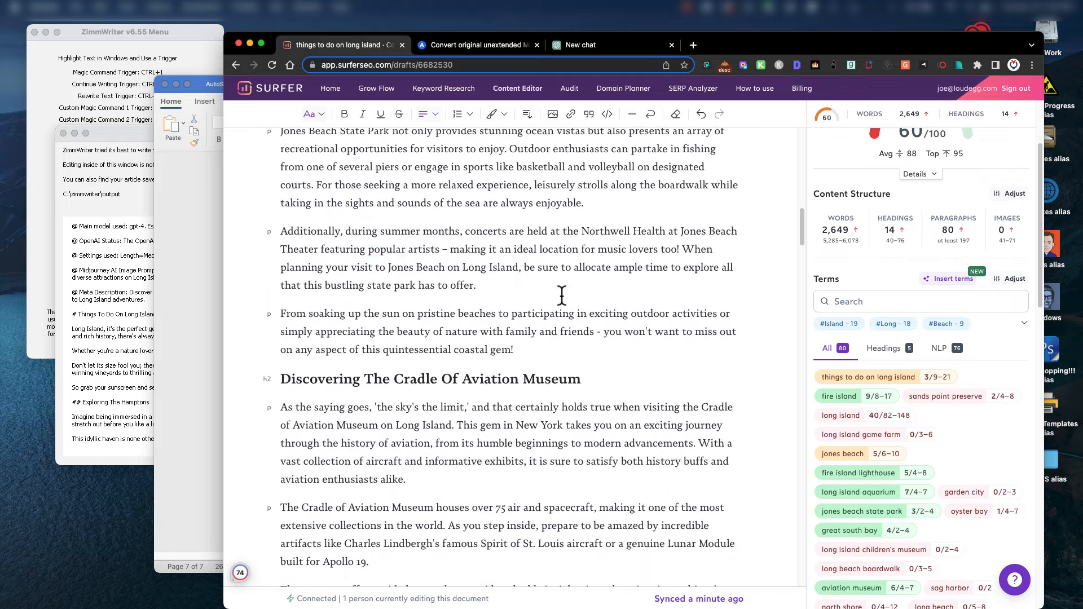
{"action": "scroll", "coordinate": [561, 299], "scroll_direction": "down", "scroll_amount": 10}
{"action": "scroll", "coordinate": [563, 306], "scroll_direction": "up", "scroll_amount": 7}
{"action": "scroll", "coordinate": [563, 307], "scroll_direction": "up", "scroll_amount": 15}
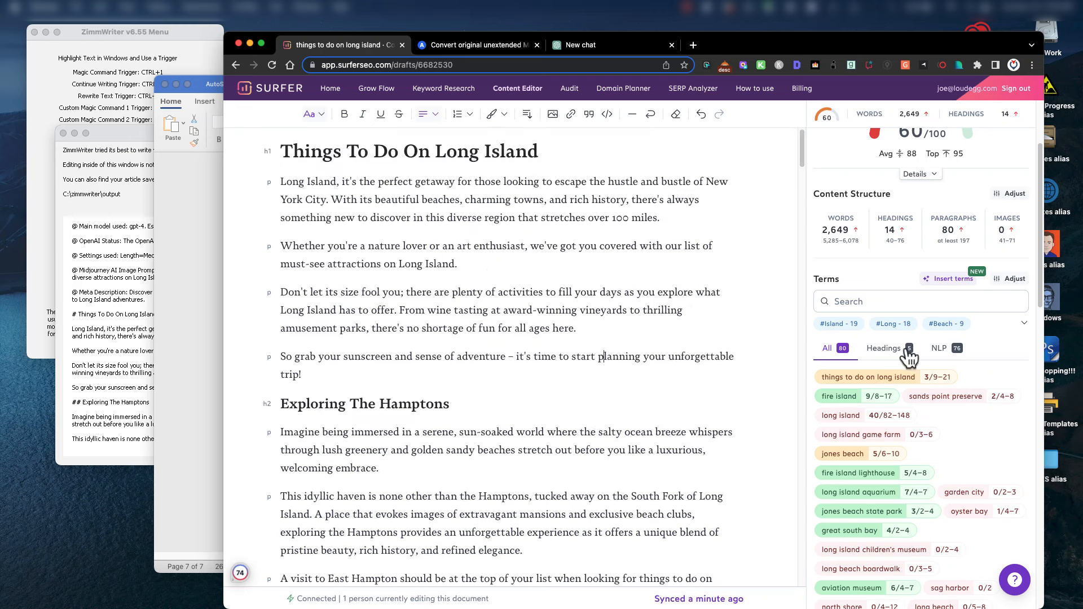
{"action": "scroll", "coordinate": [907, 346], "scroll_direction": "up", "scroll_amount": 5}
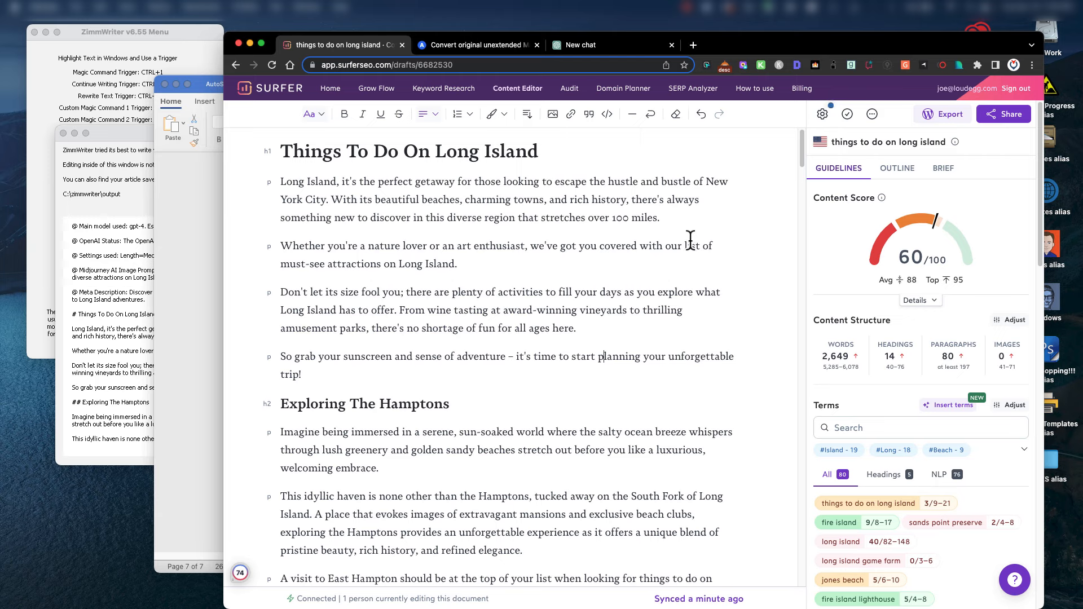
{"action": "mouse_move", "coordinate": [940, 224]}
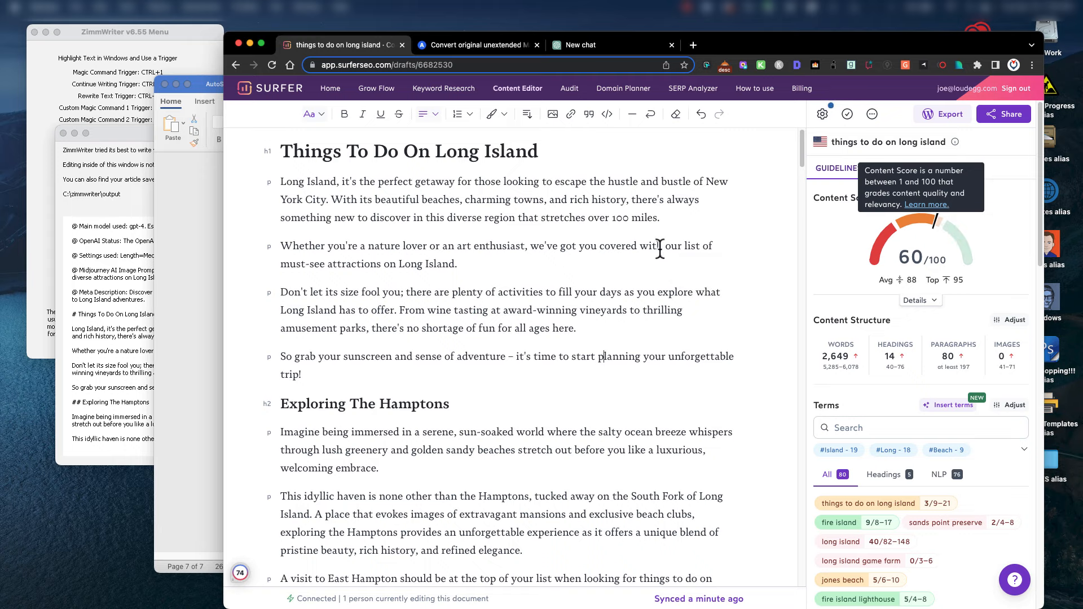
Select the Things To Do On Long Island title to make it the H1.
{"action": "scroll", "coordinate": [556, 339], "scroll_direction": "down", "scroll_amount": 3}
{"action": "scroll", "coordinate": [555, 341], "scroll_direction": "up", "scroll_amount": 3}
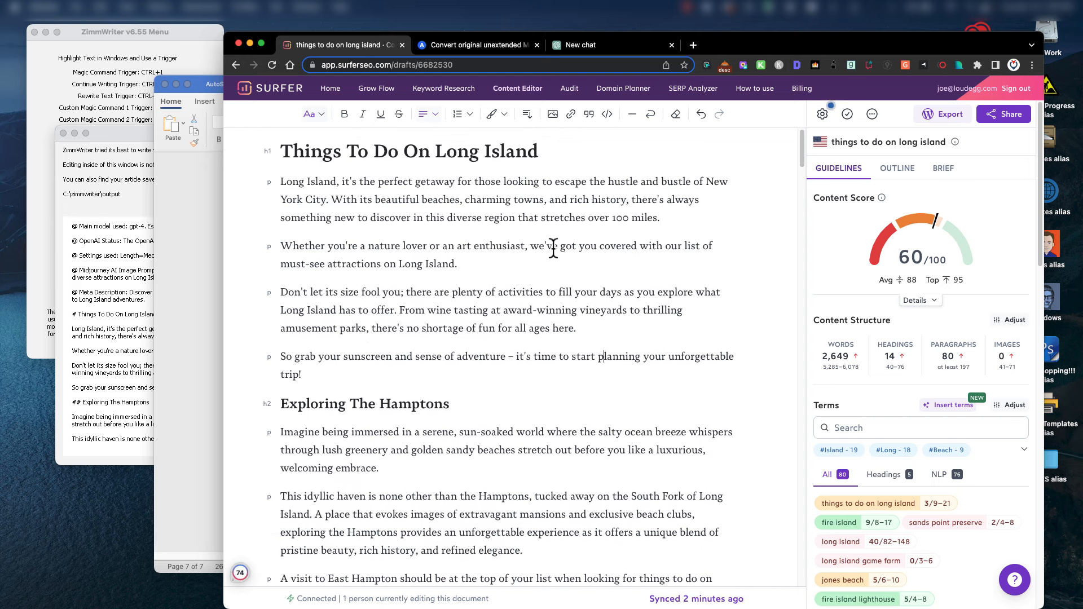
{"action": "triple_click", "coordinate": [540, 152]}
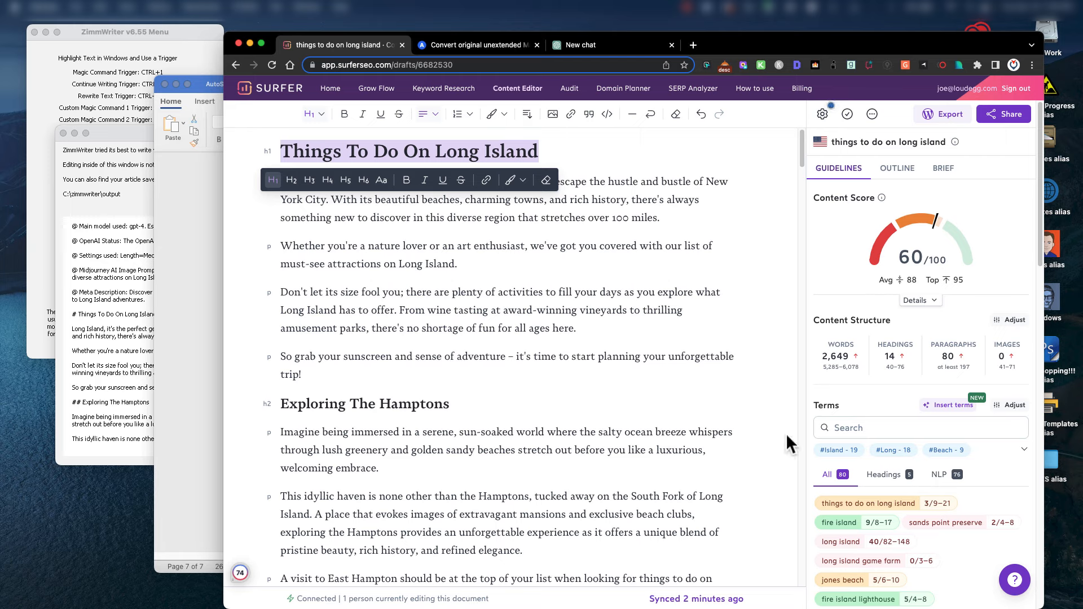
Review Surfer's heading terms, then NLP terms like 'long island' at 40 against 82–148.
{"action": "left_click", "coordinate": [889, 478]}
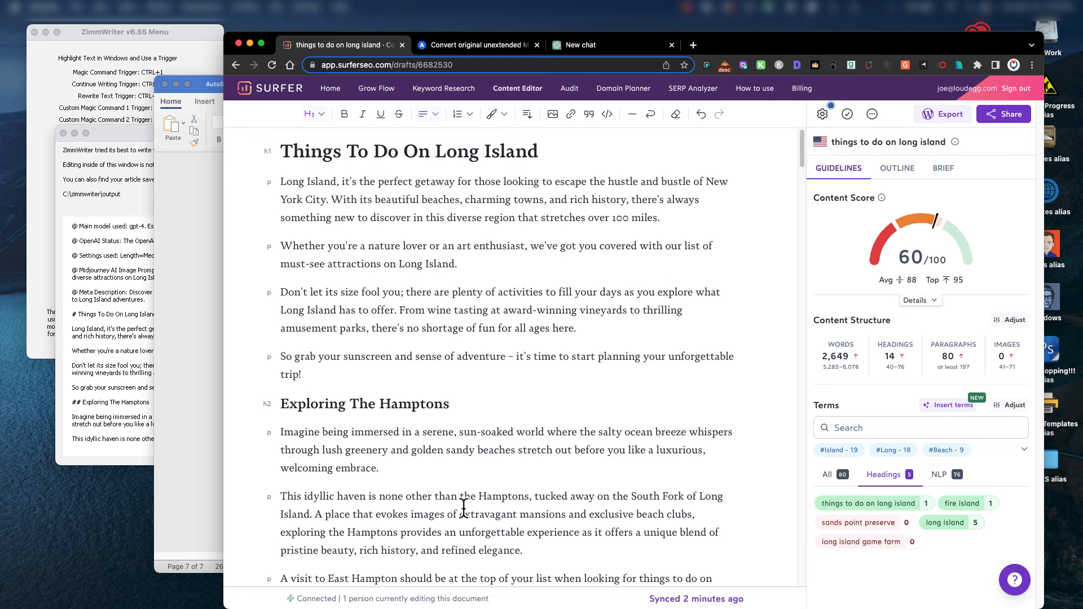
{"action": "left_click", "coordinate": [941, 478]}
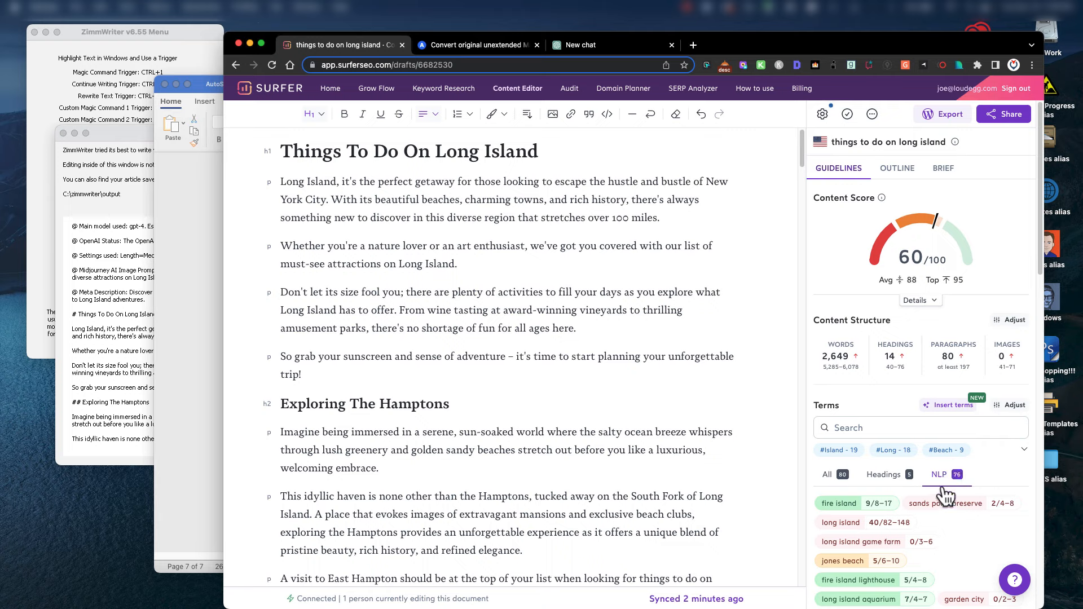
{"action": "scroll", "coordinate": [946, 510], "scroll_direction": "down", "scroll_amount": 5}
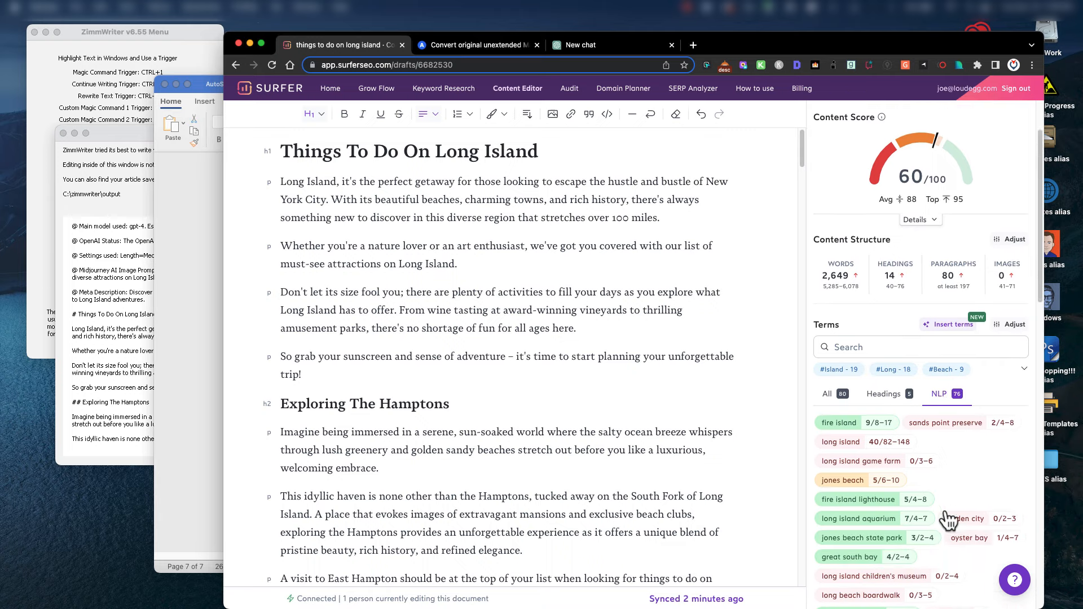
{"action": "scroll", "coordinate": [977, 412], "scroll_direction": "up", "scroll_amount": 1}
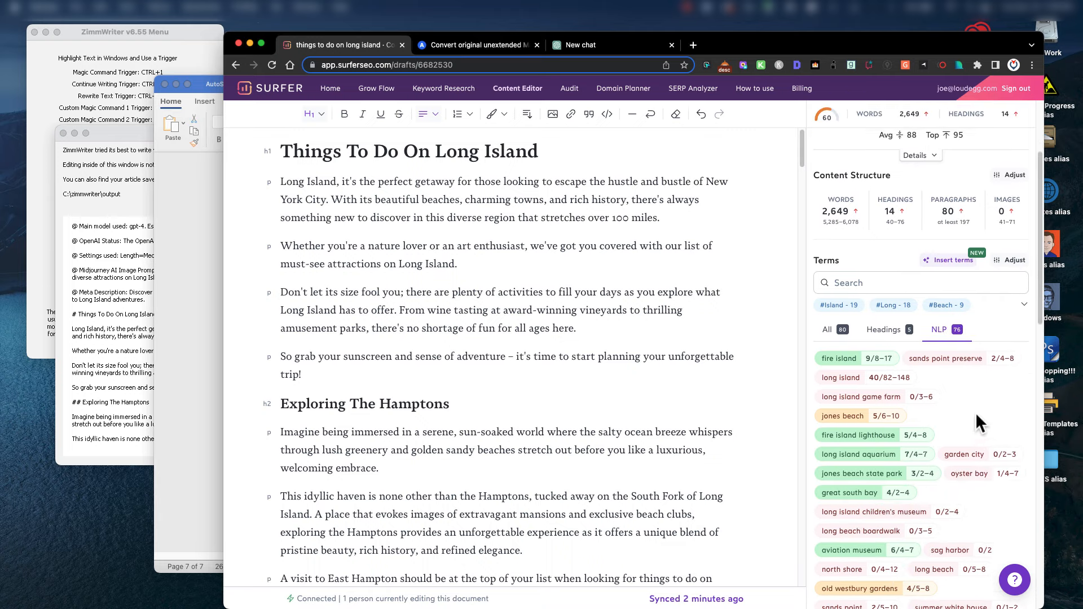
{"action": "scroll", "coordinate": [982, 427], "scroll_direction": "up", "scroll_amount": 5}
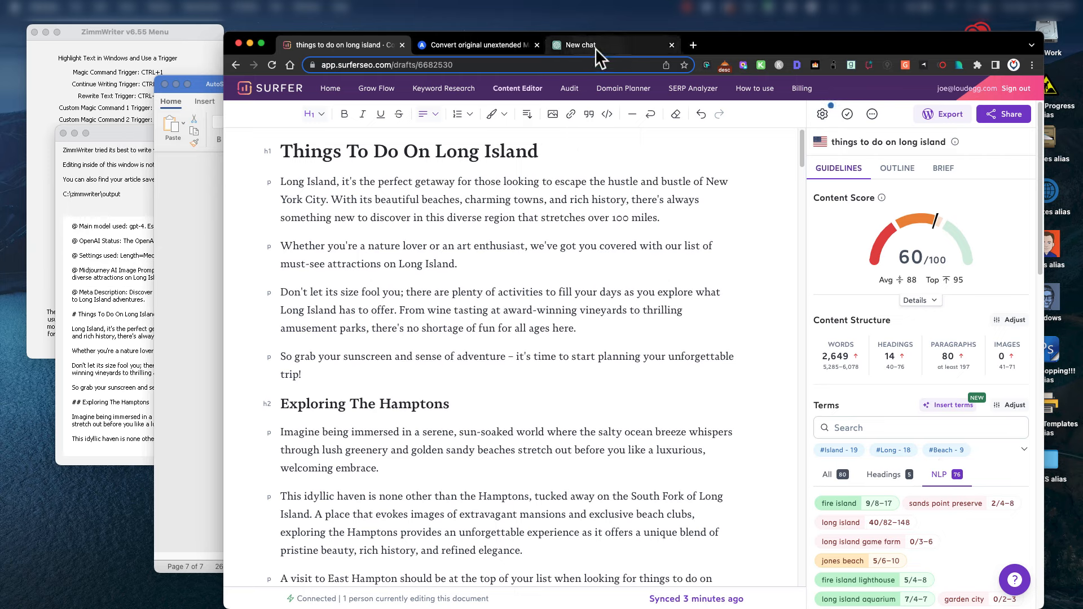
Place the Surfer guidelines text file beside the new ChatGPT chat.
{"action": "left_click", "coordinate": [608, 39]}
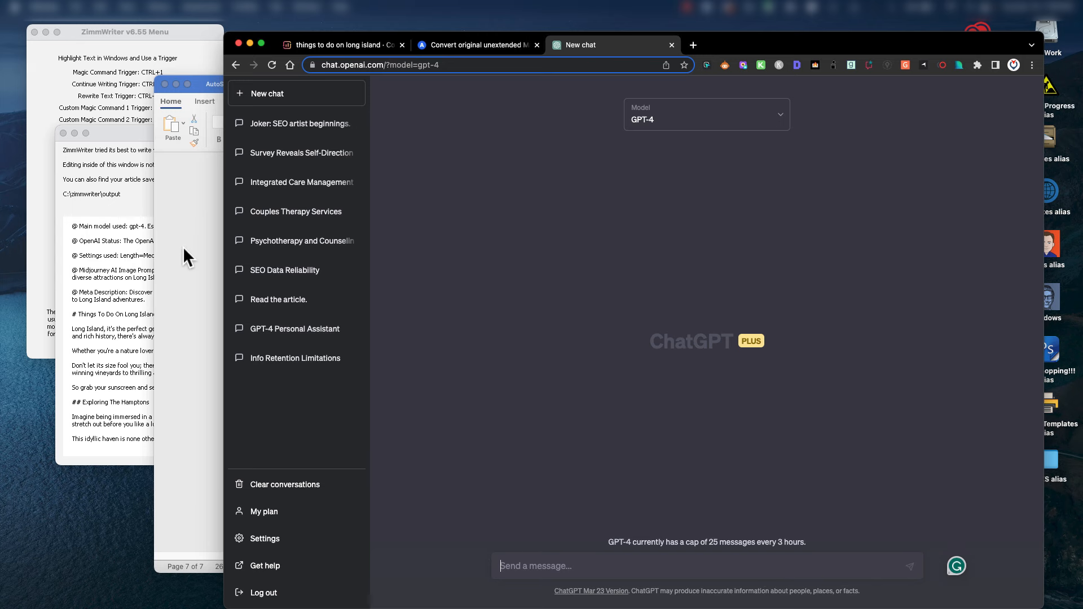
{"action": "left_click_drag", "start_coordinate": [828, 44], "coordinate": [703, 18]}
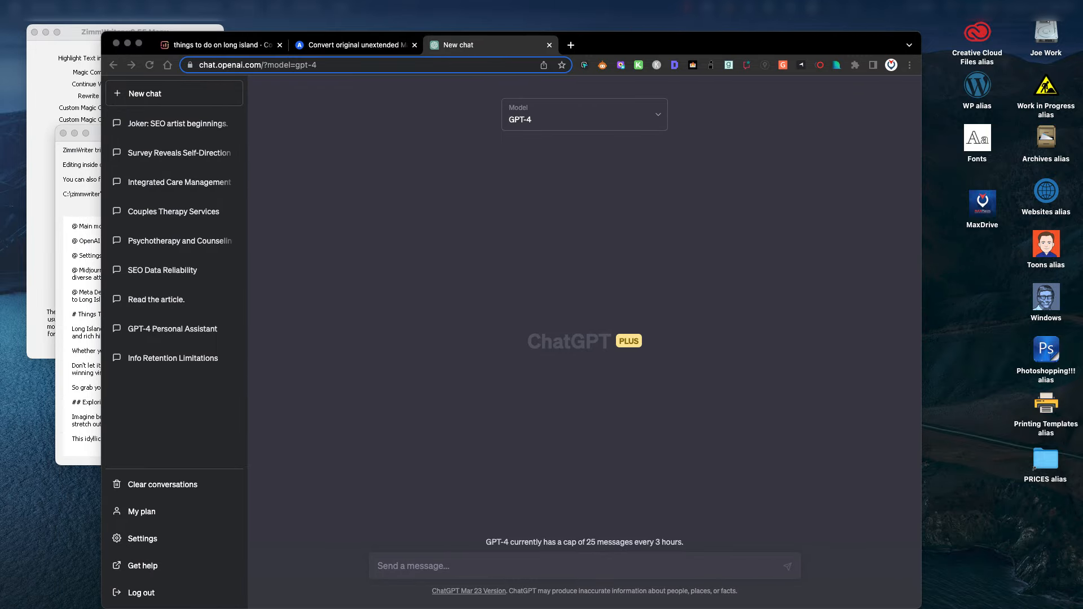
{"action": "left_click_drag", "start_coordinate": [1082, 175], "coordinate": [798, 135]}
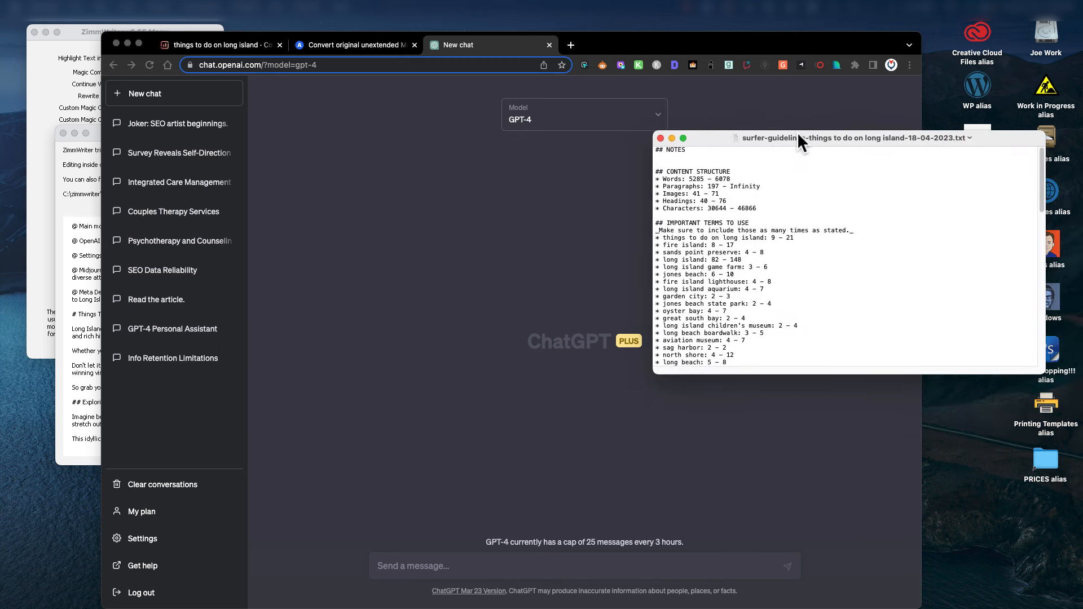
{"action": "left_click", "coordinate": [406, 565]}
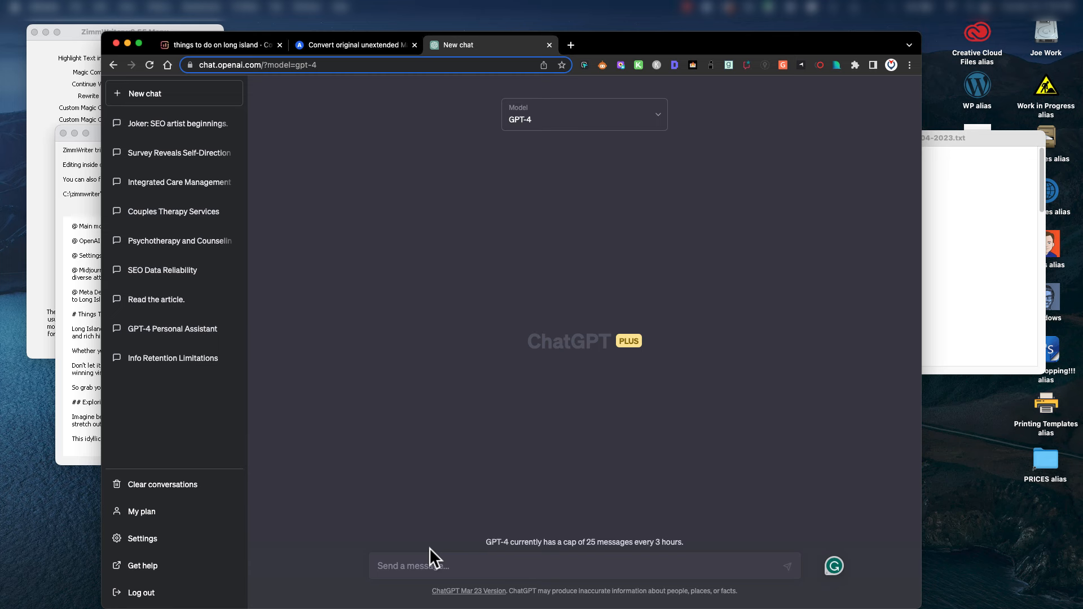
Type the prompt 'write an optimized blog article about Things To Do On Long Island using these keywords:'.
{"action": "type", "text": "write an optimized blog article ab"}
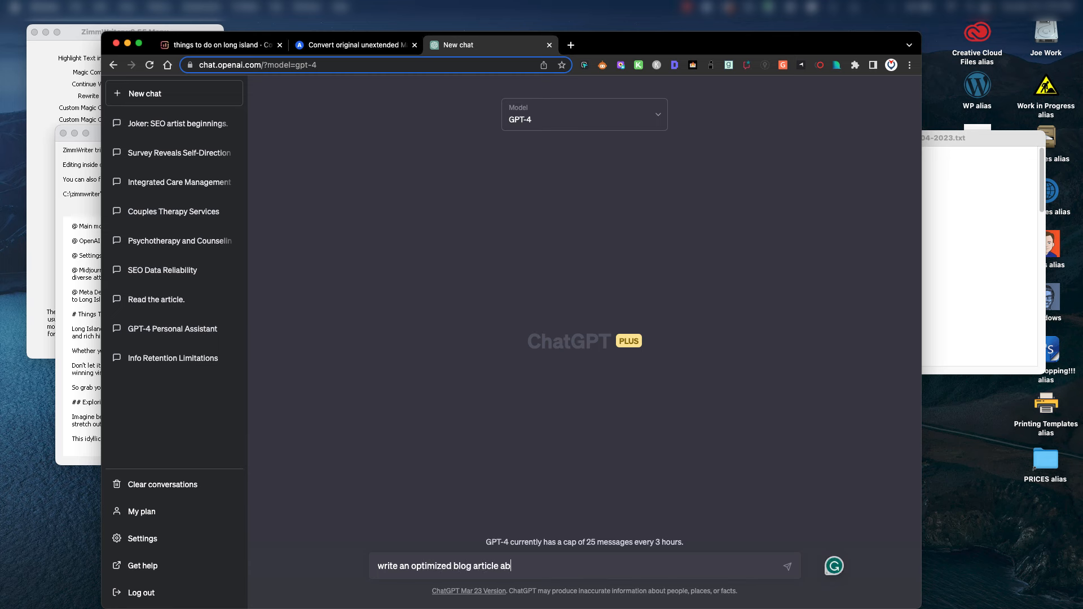
{"action": "type", "text": "out Things To Do On Long Island"}
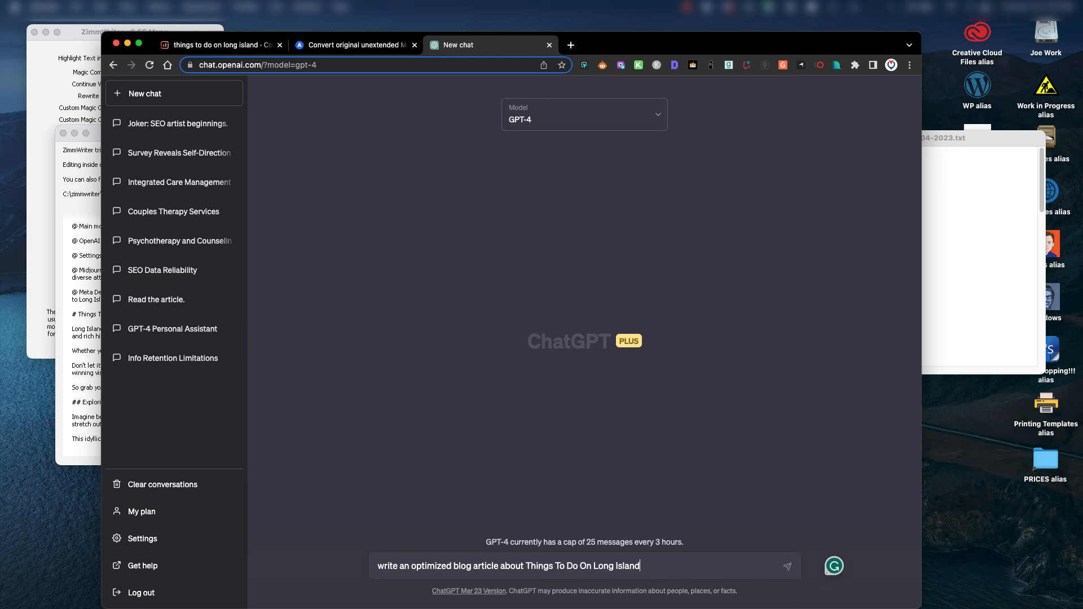
{"action": "type", "text": " using these keywords:"}
{"action": "key", "text": "shift+Return"}
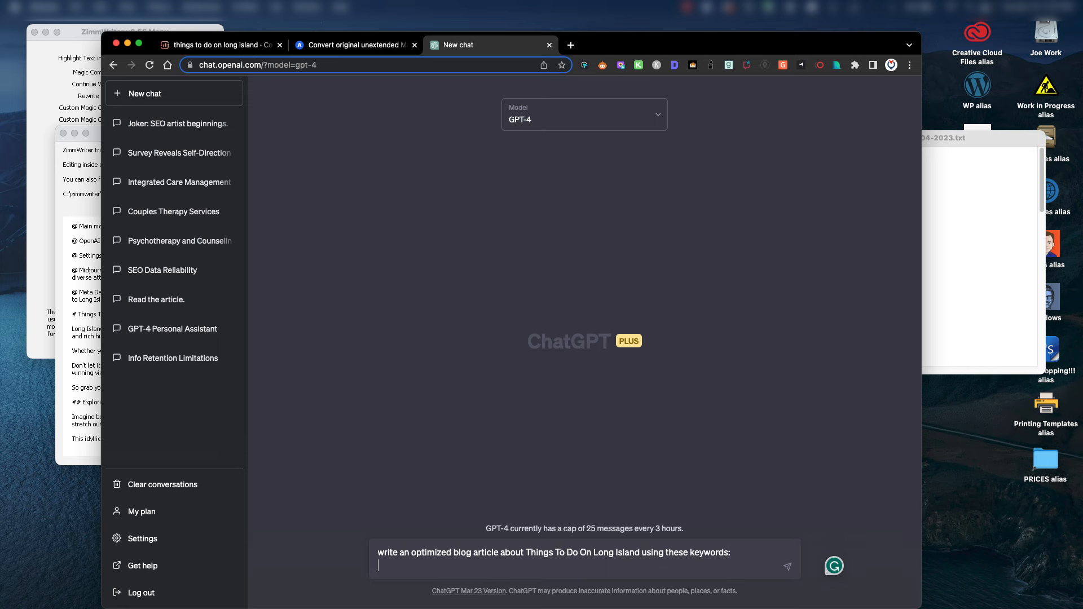
Copy Surfer's important terms list with target counts and paste it below the ChatGPT prompt.
{"action": "left_click", "coordinate": [1008, 215]}
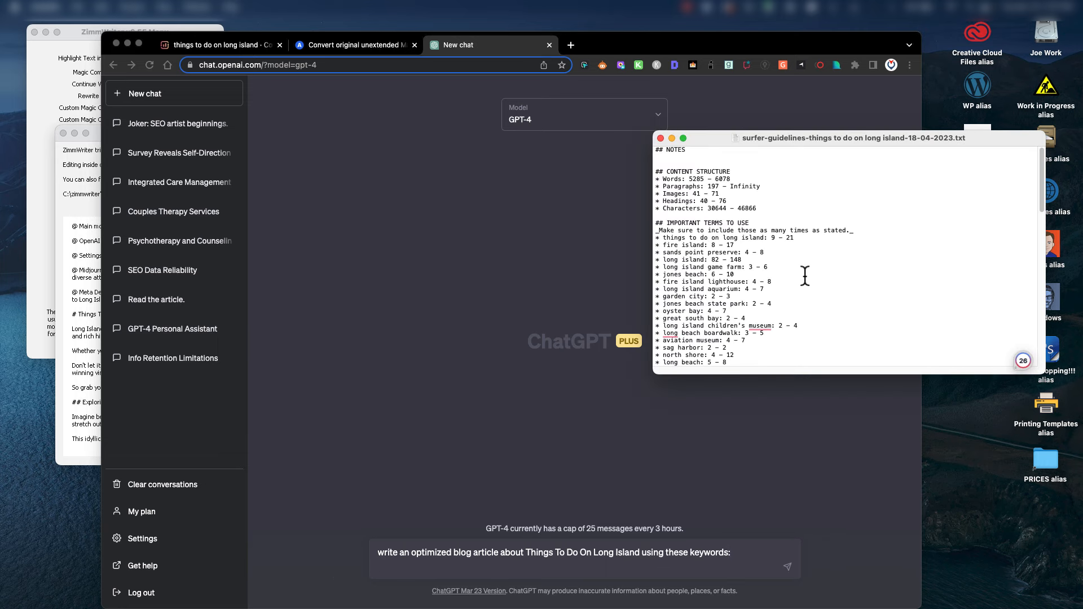
{"action": "left_click_drag", "start_coordinate": [656, 238], "coordinate": [778, 310]}
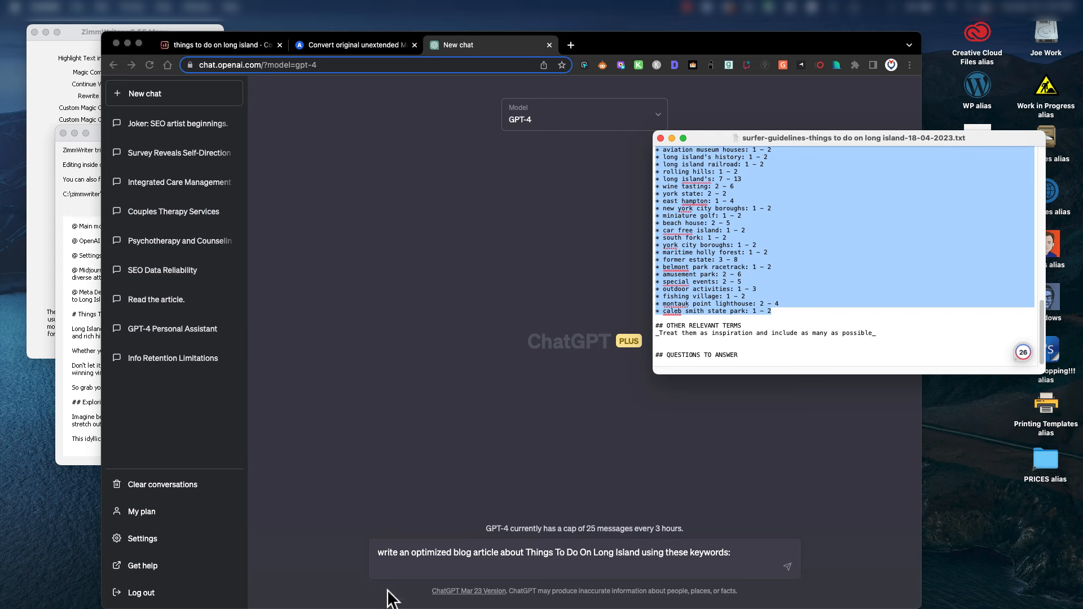
{"action": "left_click", "coordinate": [394, 570]}
{"action": "key", "text": "super+v"}
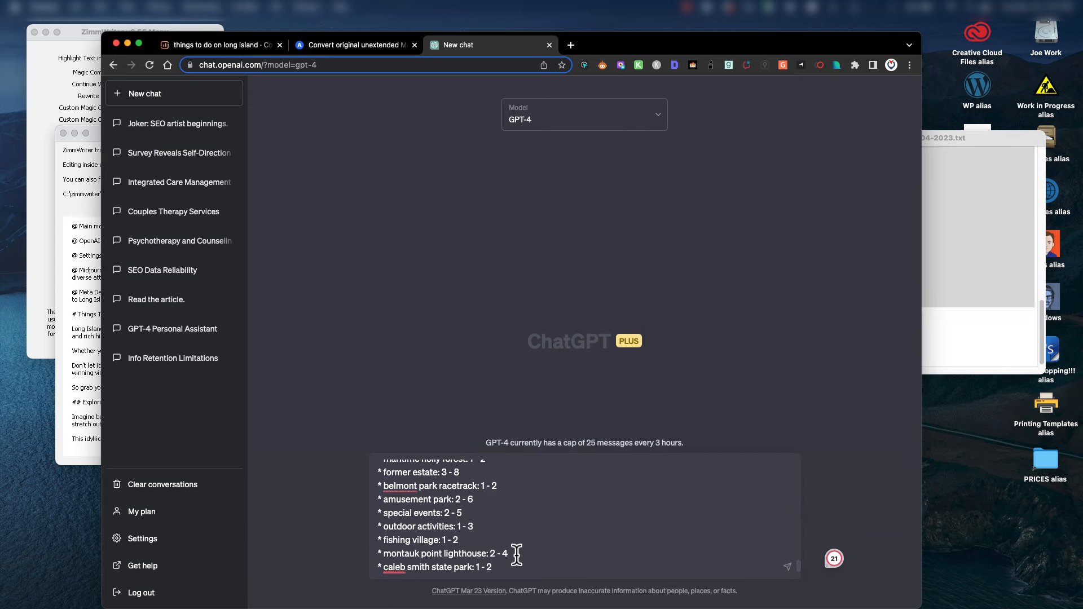
{"action": "scroll", "coordinate": [604, 541], "scroll_direction": "up", "scroll_amount": 3}
{"action": "scroll", "coordinate": [604, 541], "scroll_direction": "up", "scroll_amount": 10}
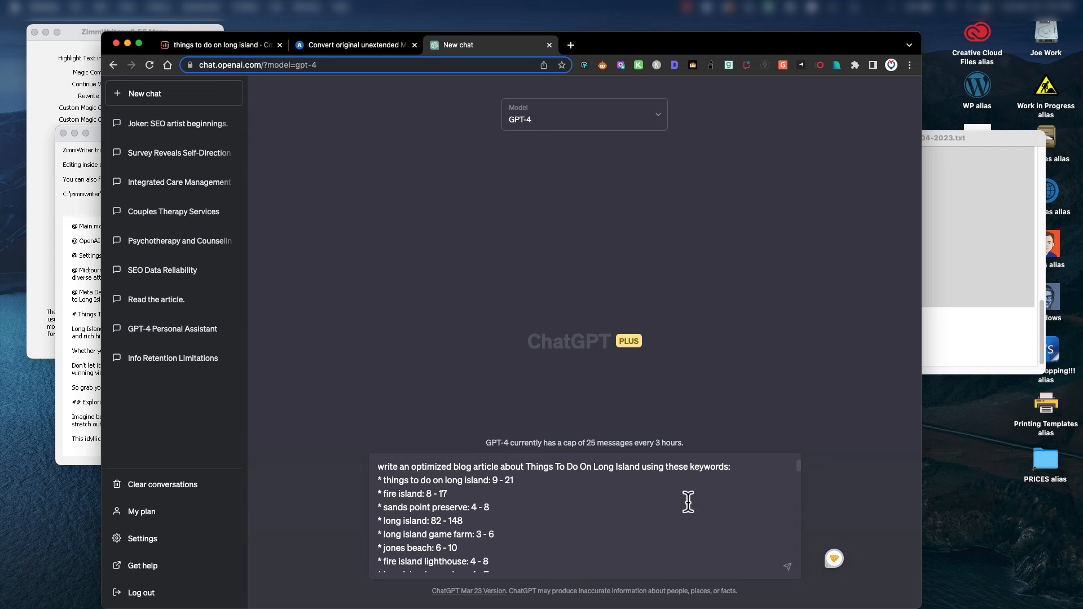
{"action": "scroll", "coordinate": [620, 542], "scroll_direction": "down", "scroll_amount": 15}
{"action": "scroll", "coordinate": [643, 533], "scroll_direction": "down", "scroll_amount": 5}
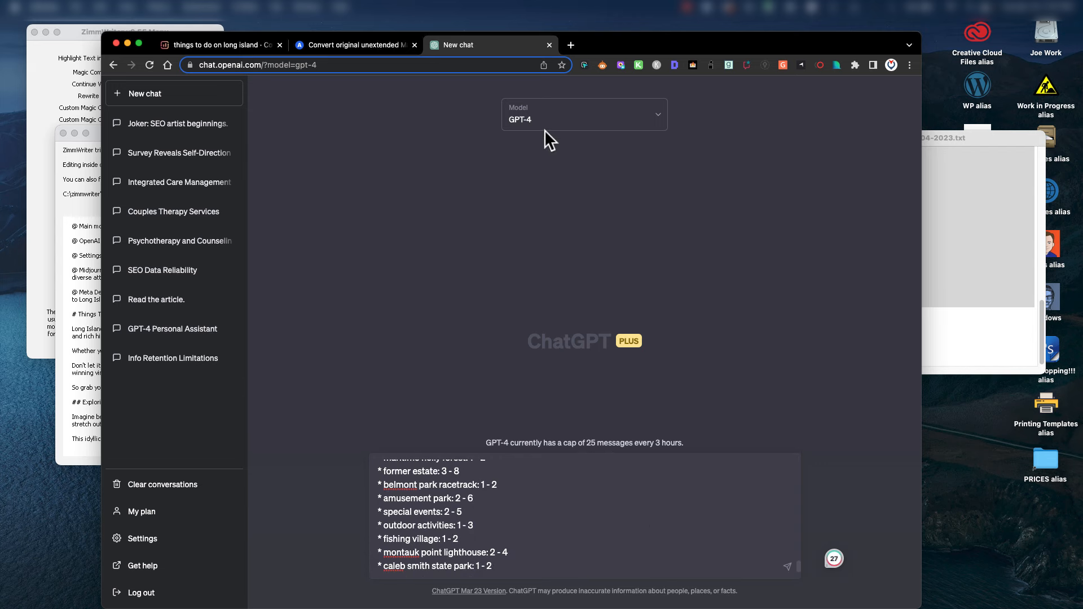
Send the keyword prompt, retry after the error, copy the prompt, and reload ChatGPT.
{"action": "left_click", "coordinate": [787, 567]}
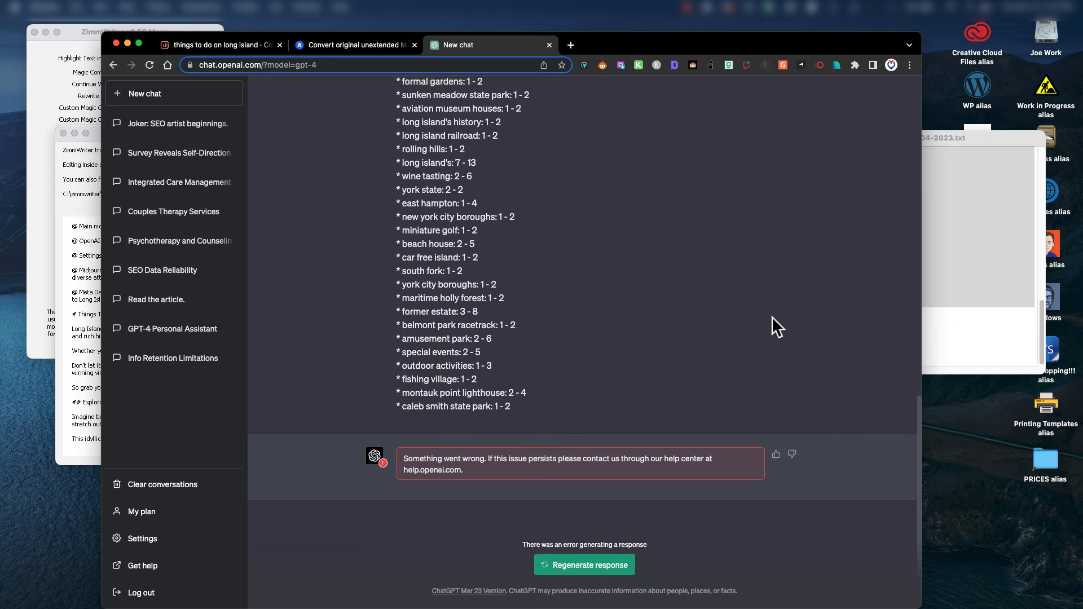
{"action": "left_click", "coordinate": [597, 569]}
{"action": "scroll", "coordinate": [595, 351], "scroll_direction": "up", "scroll_amount": 15}
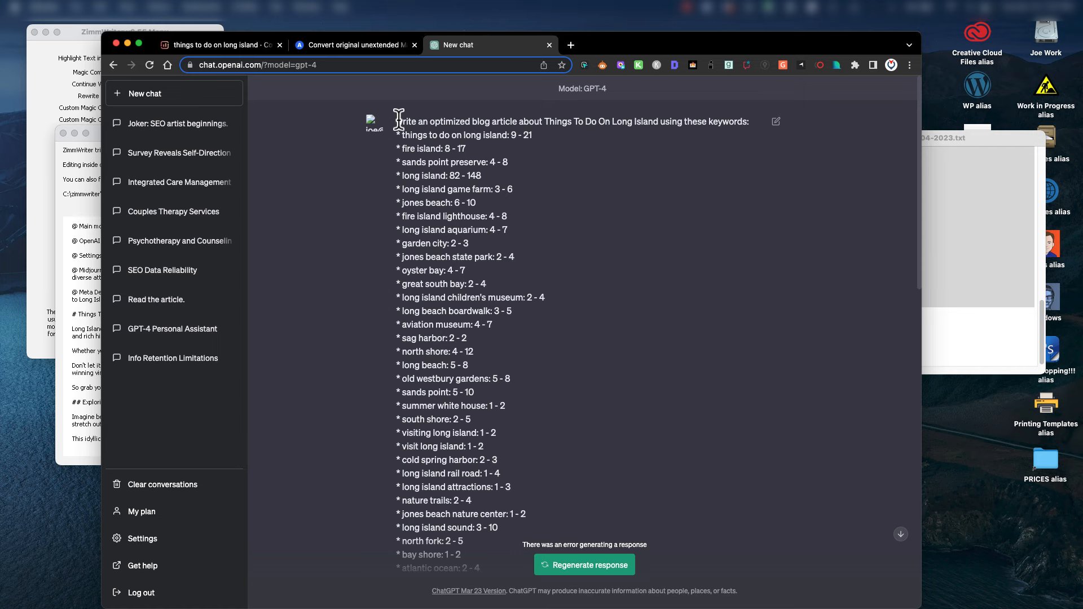
{"action": "left_click_drag", "start_coordinate": [395, 117], "coordinate": [561, 419]}
{"action": "scroll", "coordinate": [579, 326], "scroll_direction": "down", "scroll_amount": 10}
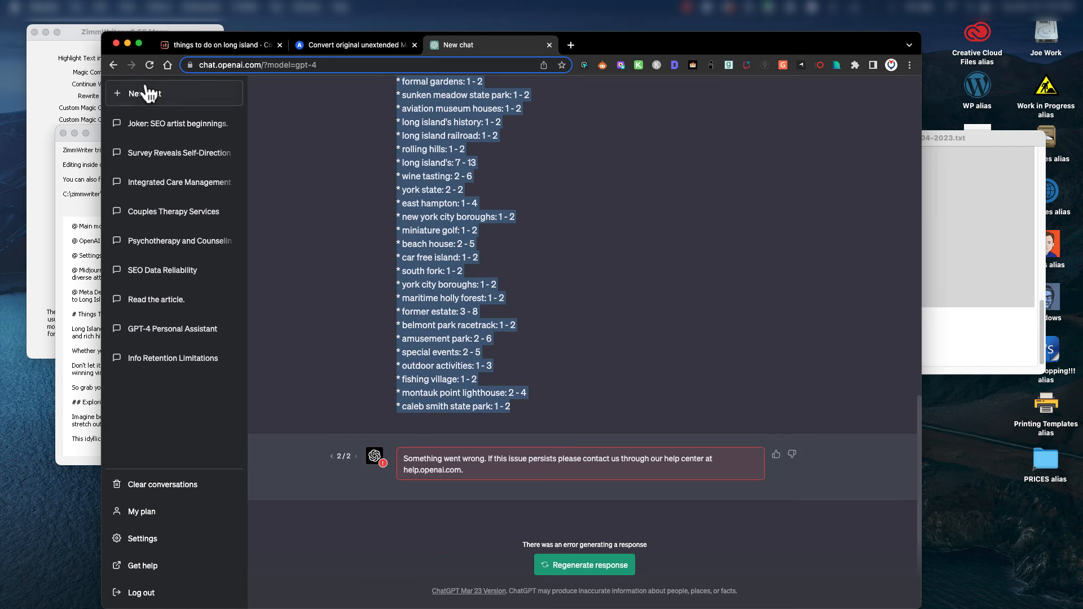
{"action": "left_click", "coordinate": [148, 66]}
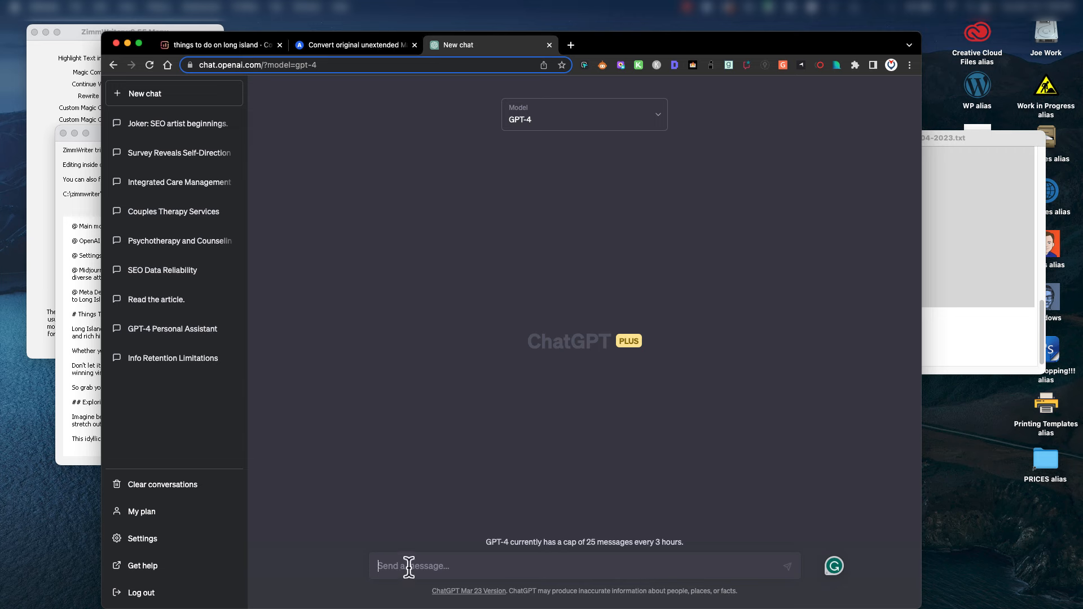
Paste the copied keyword prompt into the fresh GPT-4 chat and send it.
{"action": "key", "text": "super+v"}
{"action": "scroll", "coordinate": [525, 539], "scroll_direction": "up", "scroll_amount": 10}
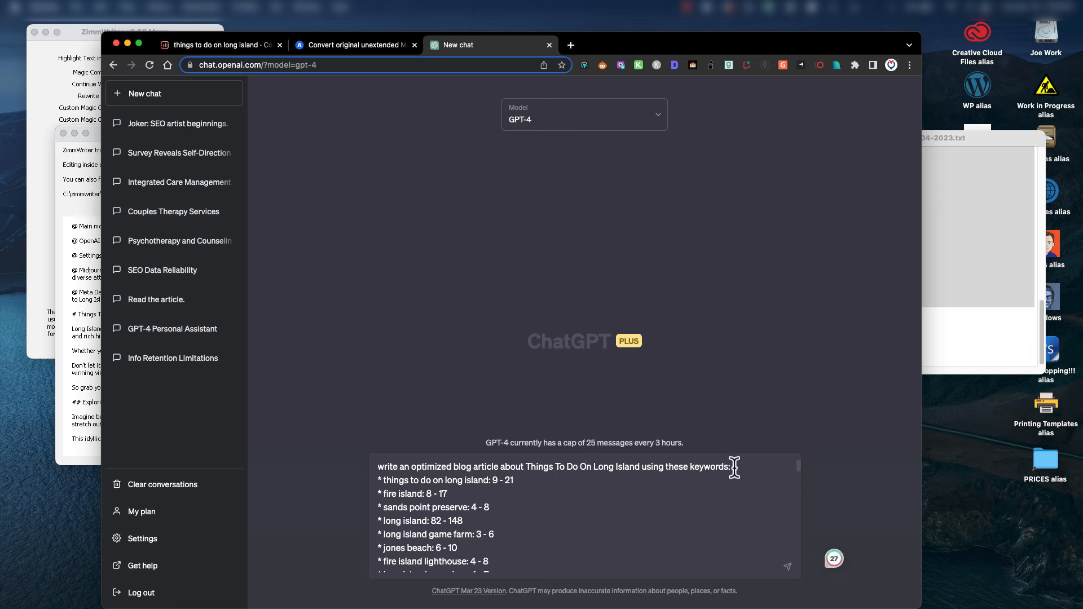
{"action": "scroll", "coordinate": [549, 532], "scroll_direction": "down", "scroll_amount": 1}
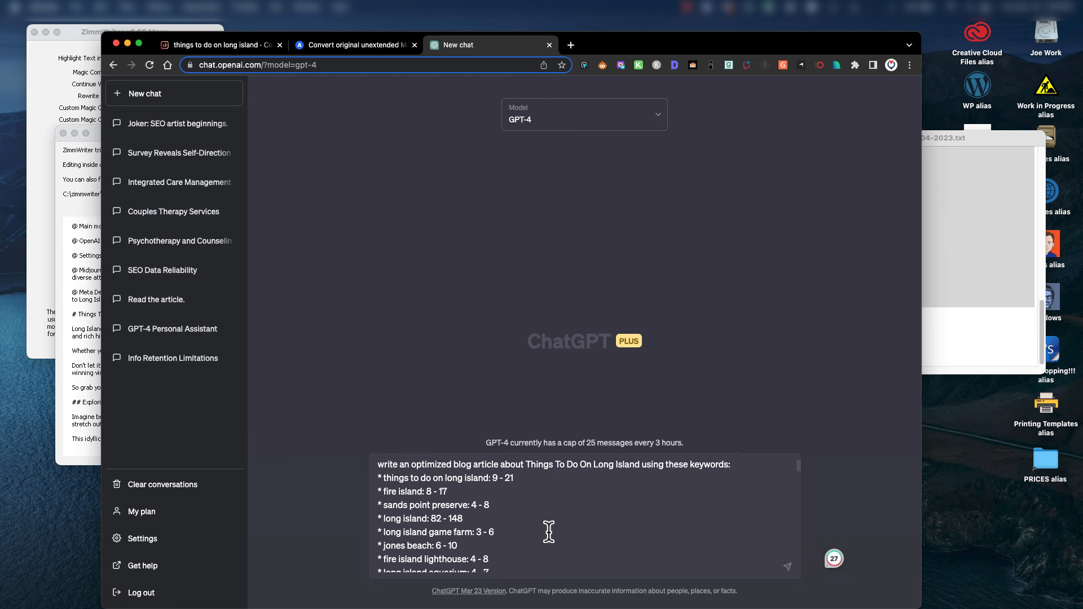
{"action": "scroll", "coordinate": [549, 532], "scroll_direction": "up", "scroll_amount": 1}
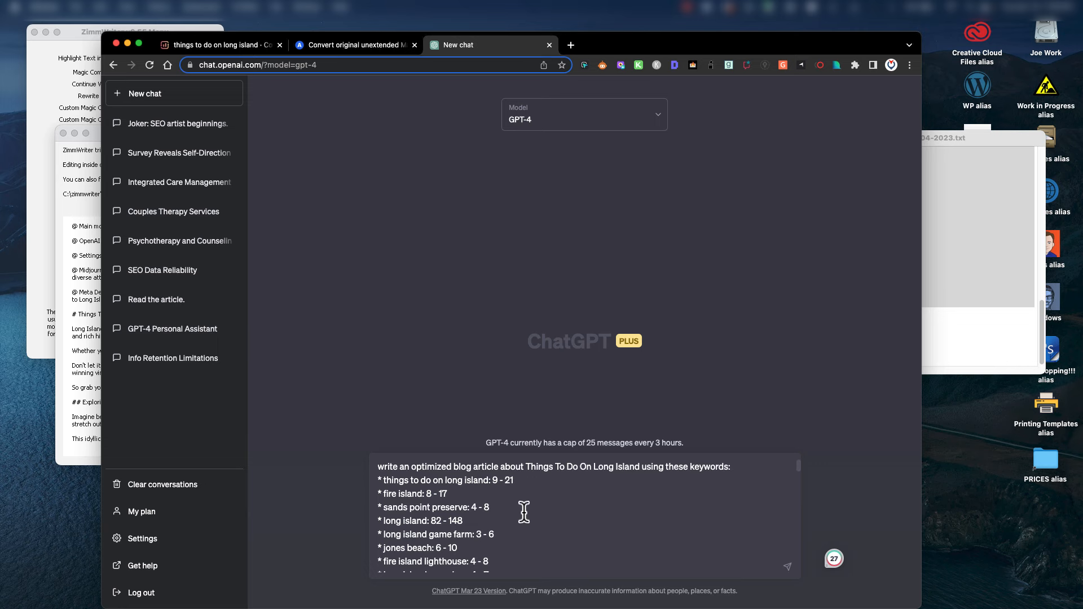
{"action": "scroll", "coordinate": [525, 511], "scroll_direction": "down", "scroll_amount": 10}
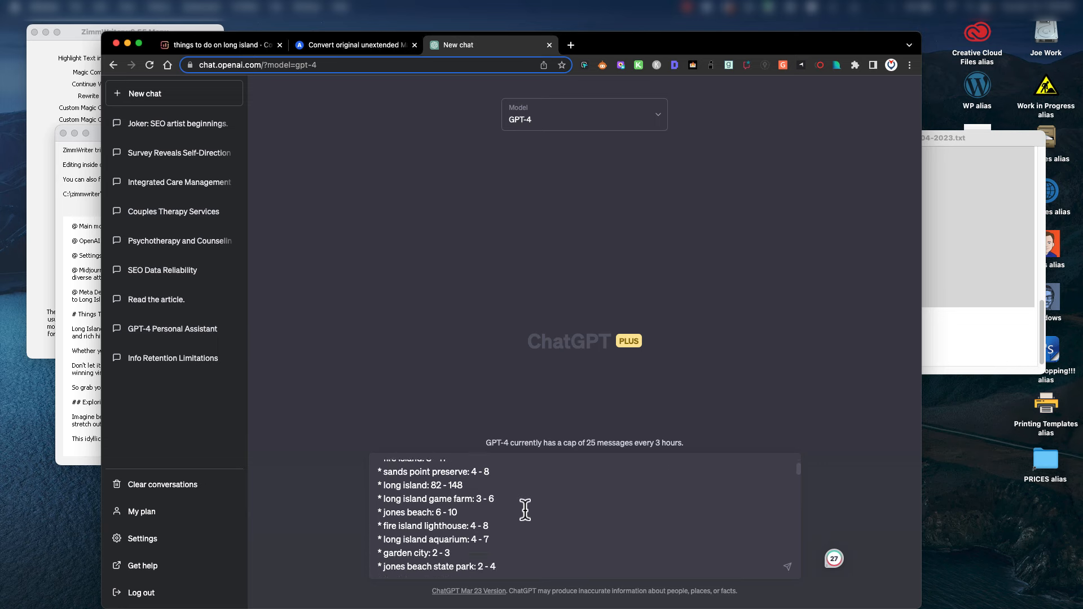
{"action": "left_click", "coordinate": [787, 567]}
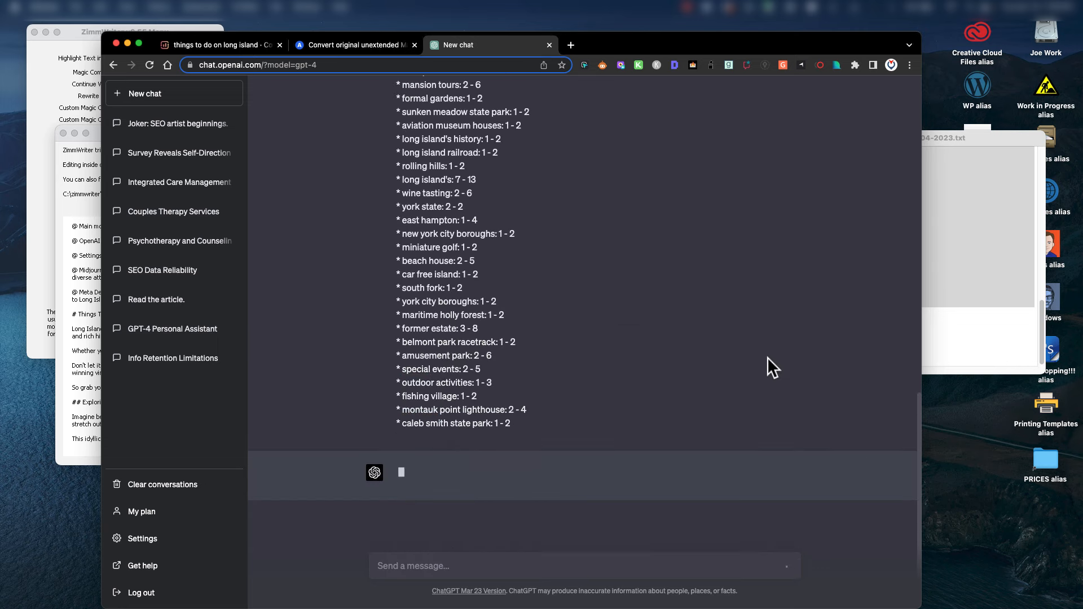
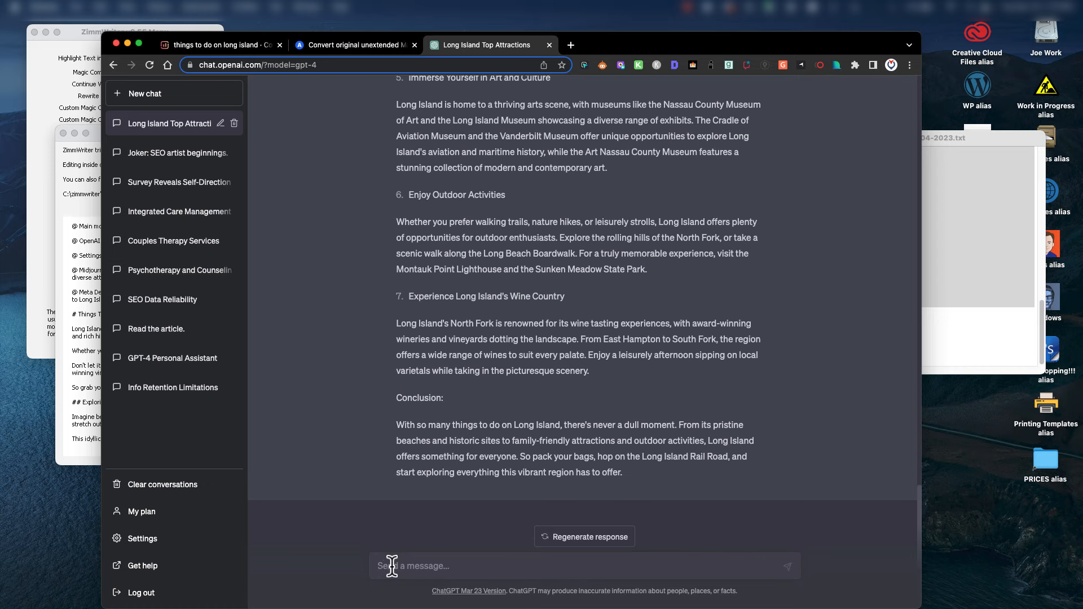
Highlight GPT-4's 'The Ultimate Guide to Long Island' article from its title through the Conclusion.
{"action": "scroll", "coordinate": [711, 378], "scroll_direction": "up", "scroll_amount": 15}
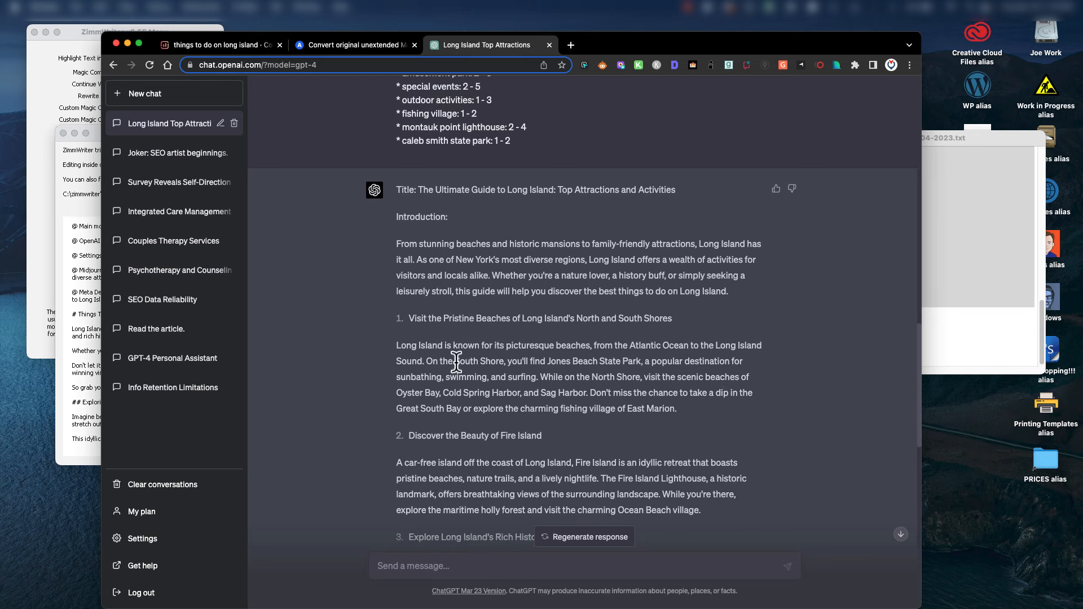
{"action": "scroll", "coordinate": [437, 415], "scroll_direction": "down", "scroll_amount": 2}
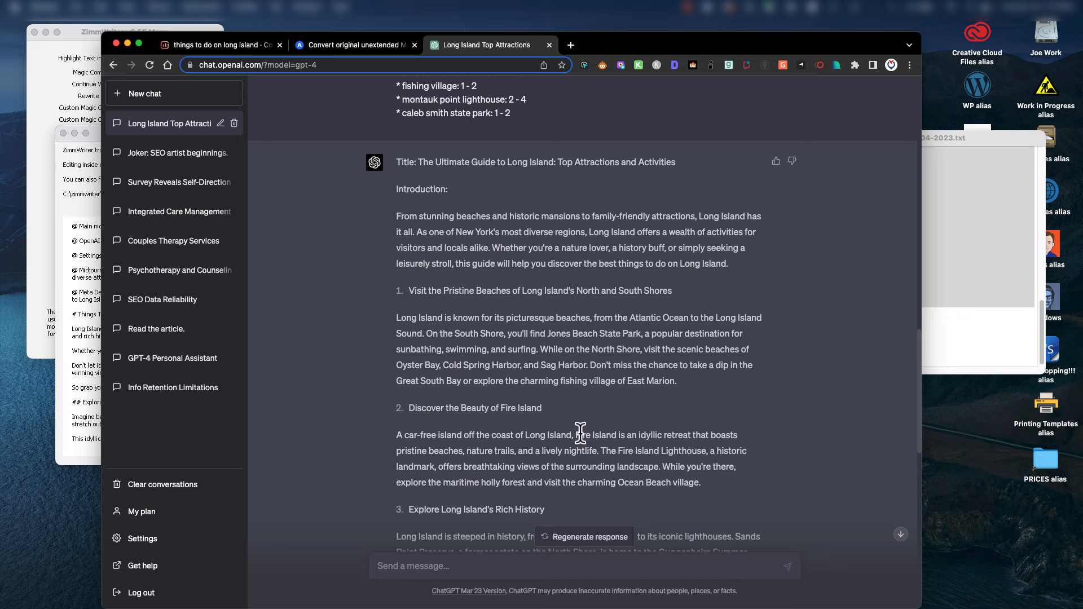
{"action": "scroll", "coordinate": [578, 432], "scroll_direction": "up", "scroll_amount": 3}
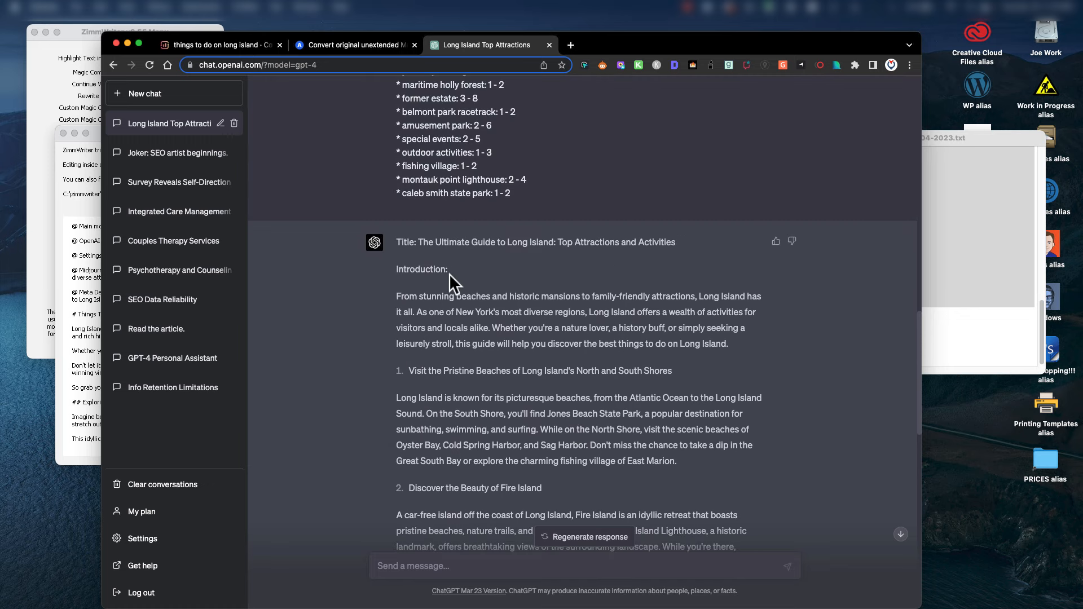
{"action": "left_click_drag", "start_coordinate": [422, 251], "coordinate": [632, 484]}
{"action": "scroll", "coordinate": [494, 346], "scroll_direction": "down", "scroll_amount": 5}
{"action": "scroll", "coordinate": [495, 344], "scroll_direction": "down", "scroll_amount": 5}
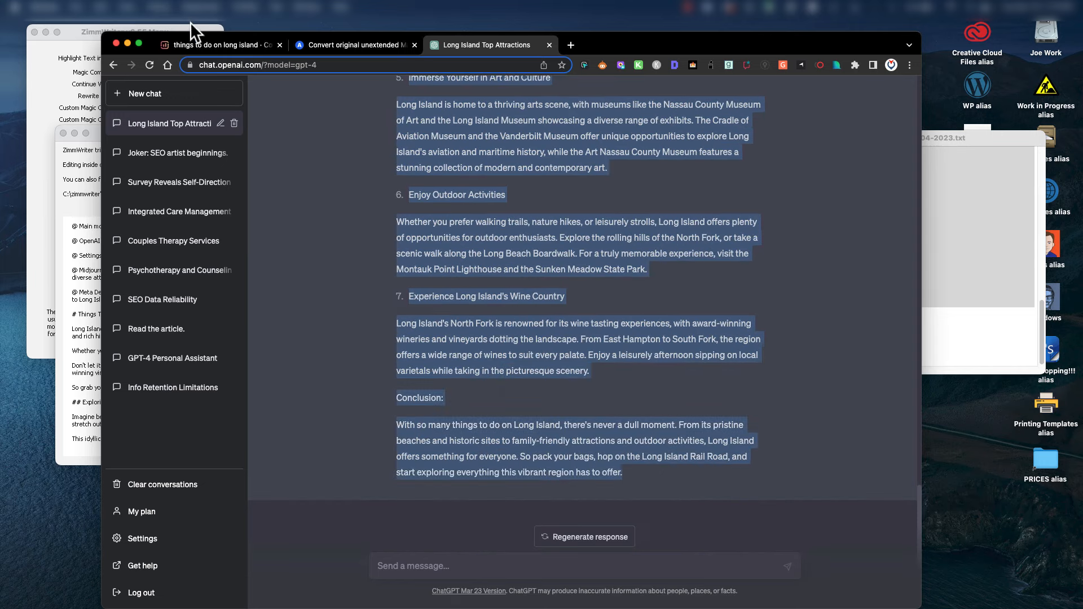
Replace the Surfer draft's text with the pasted GPT-4 Long Island article.
{"action": "left_click", "coordinate": [208, 46]}
{"action": "left_click", "coordinate": [473, 240]}
{"action": "key", "text": "super+a"}
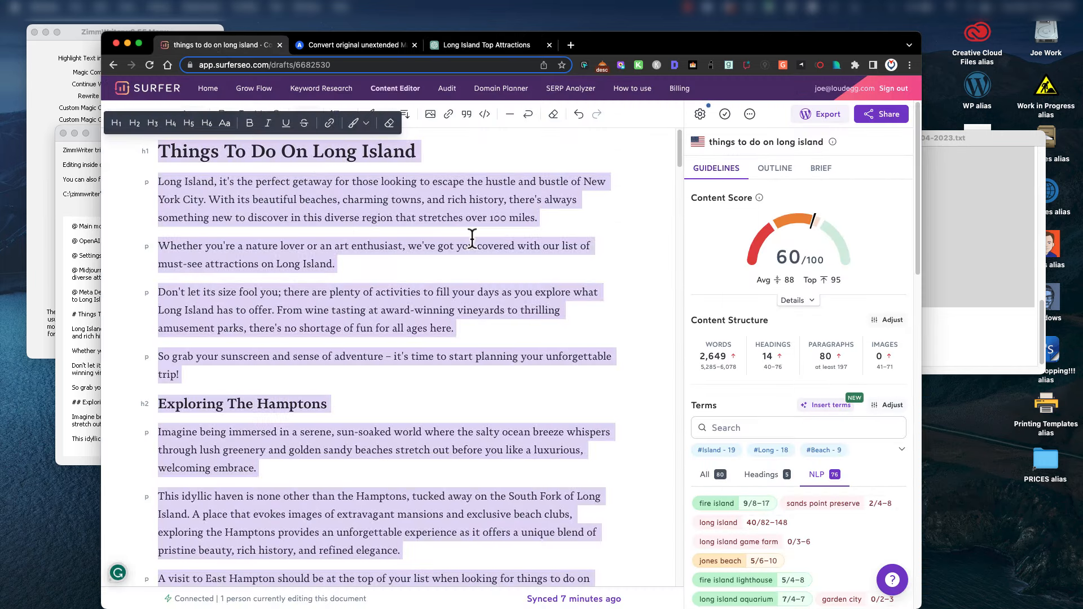
{"action": "key", "text": "BackSpace"}
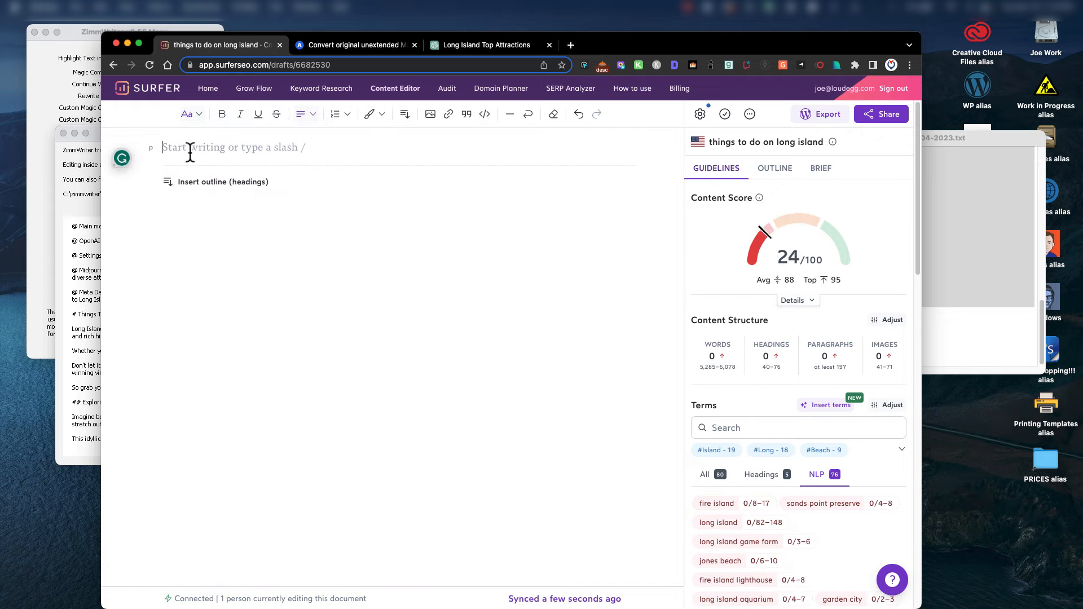
{"action": "key", "text": "super+v"}
Make the article title an H1 heading and check the 56/100 content score.
{"action": "scroll", "coordinate": [480, 316], "scroll_direction": "up", "scroll_amount": 15}
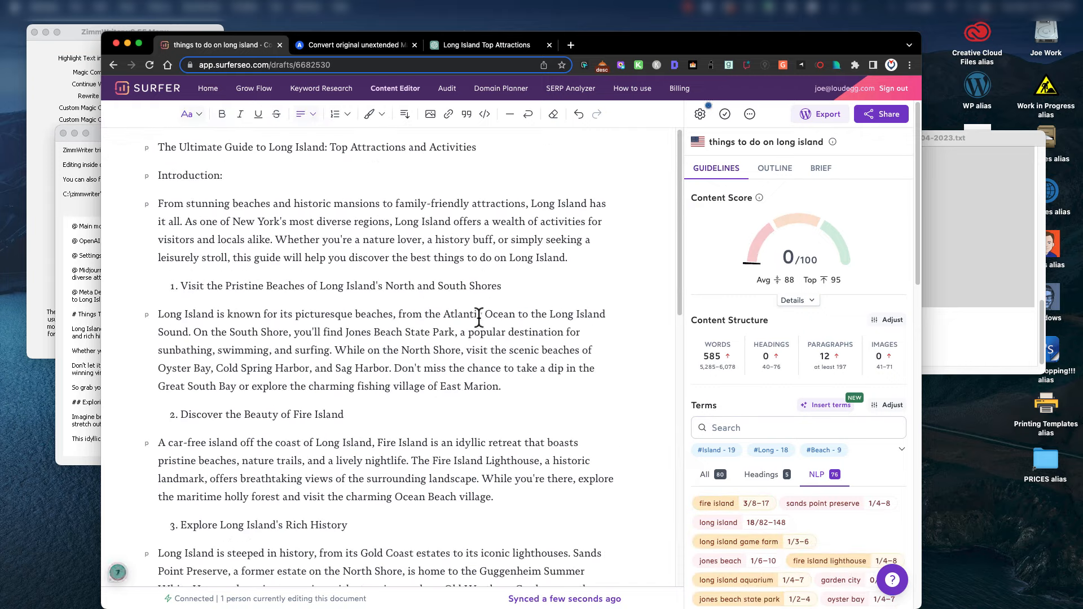
{"action": "triple_click", "coordinate": [337, 147]}
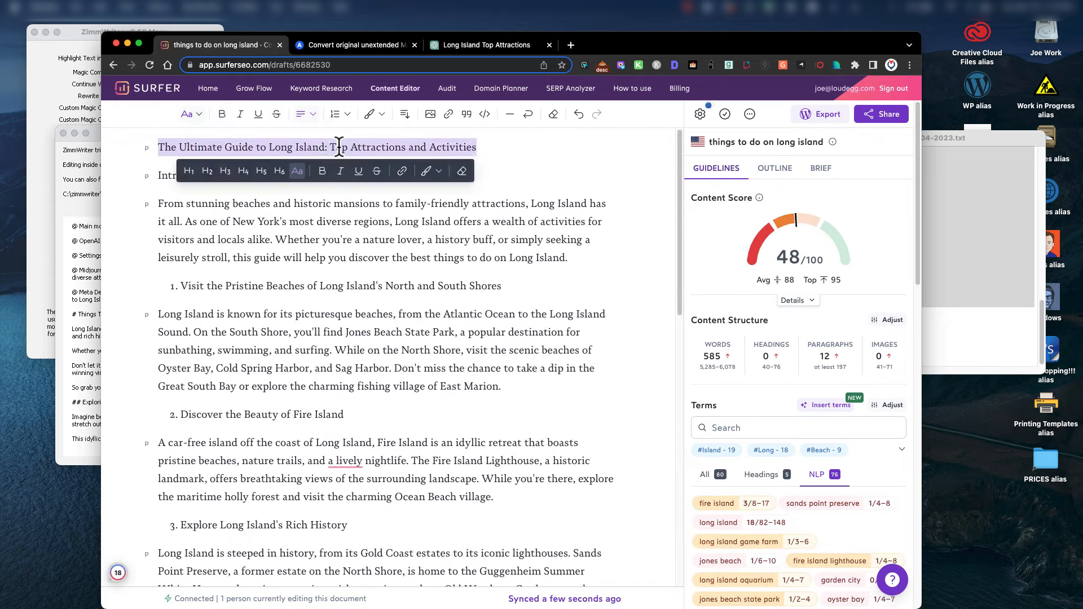
{"action": "left_click", "coordinate": [180, 171]}
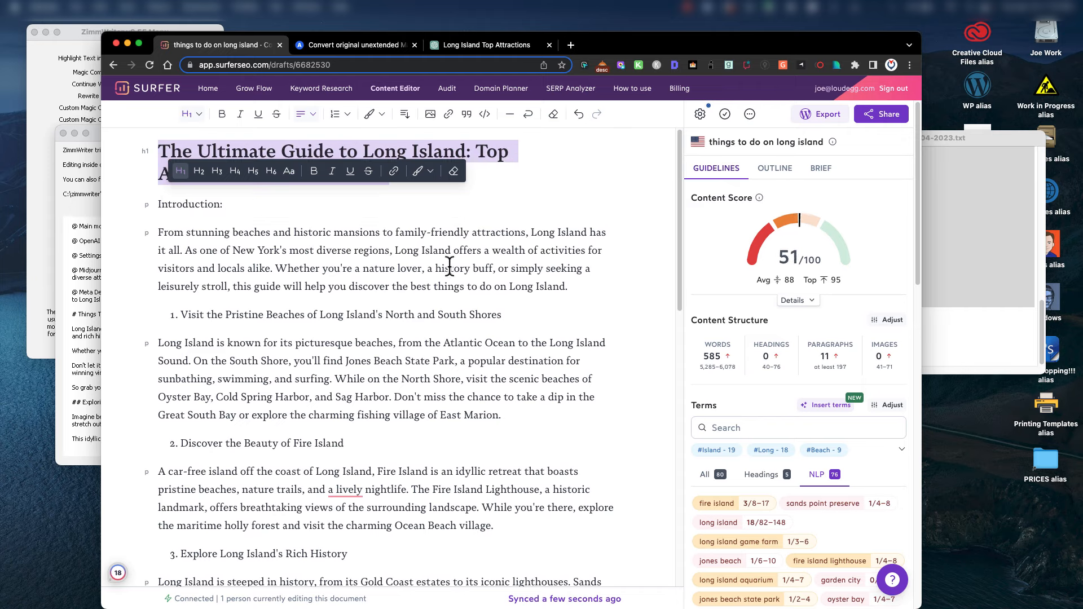
{"action": "left_click", "coordinate": [528, 286]}
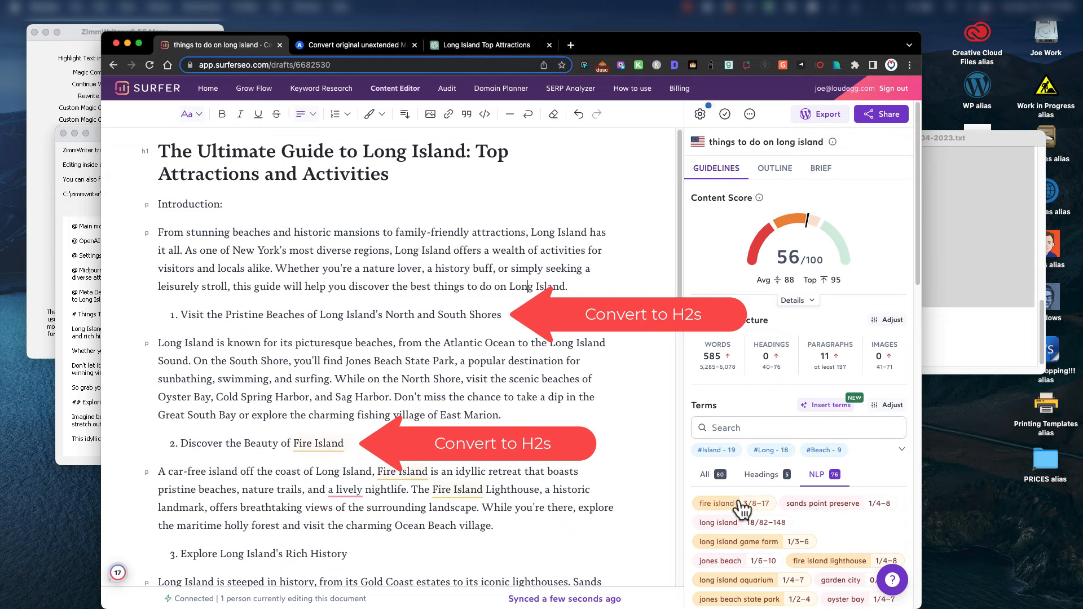
{"action": "scroll", "coordinate": [859, 534], "scroll_direction": "down", "scroll_amount": 3}
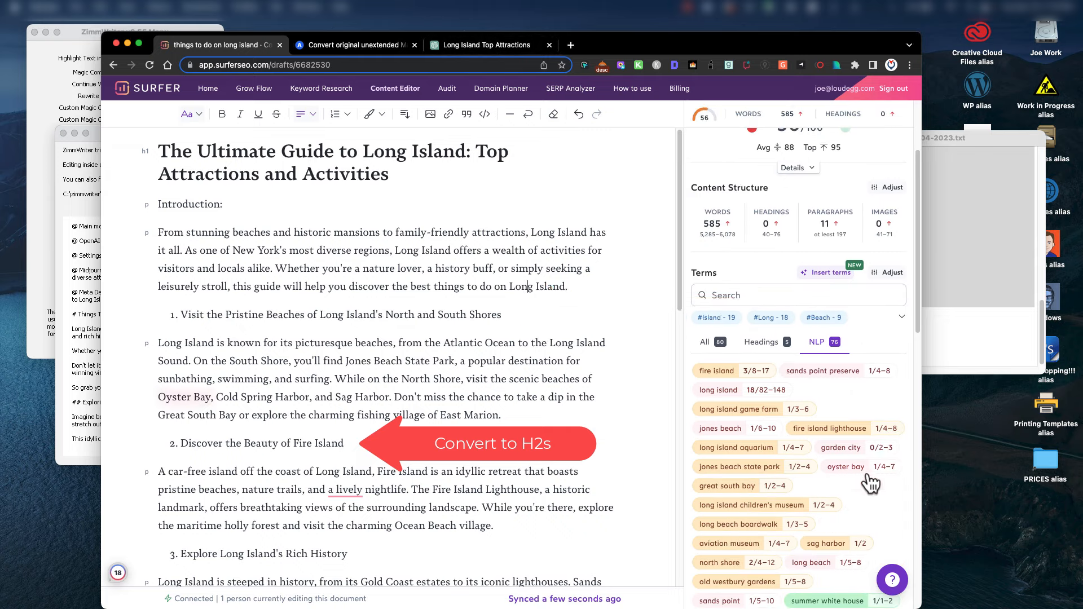
Scroll the Long Island ChatGPT chat to review the keyword prompt and GPT-4's reply.
{"action": "left_click", "coordinate": [495, 45]}
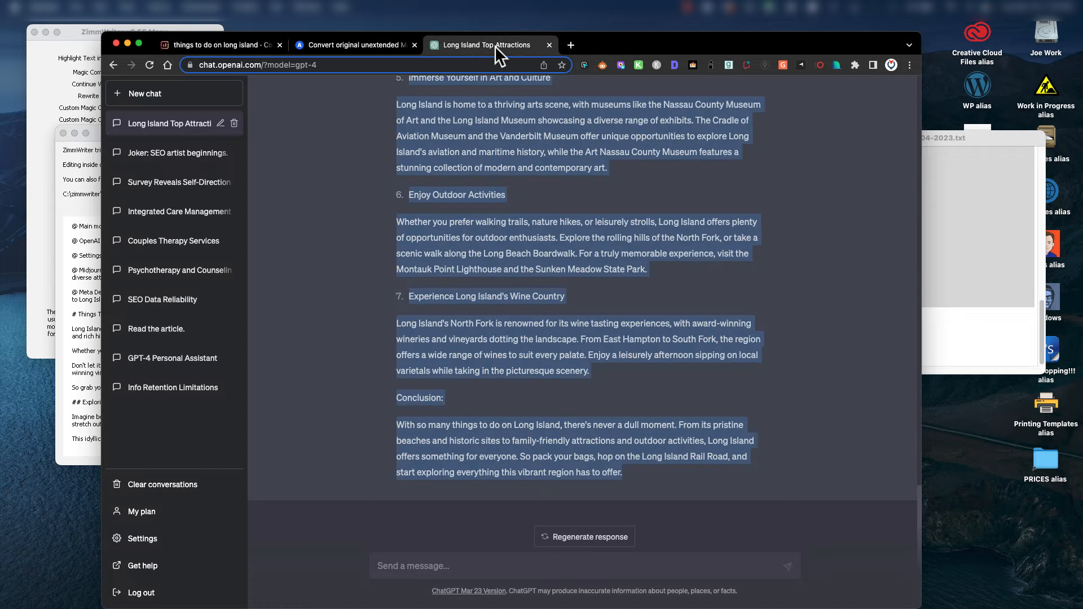
{"action": "scroll", "coordinate": [730, 416], "scroll_direction": "up", "scroll_amount": 20}
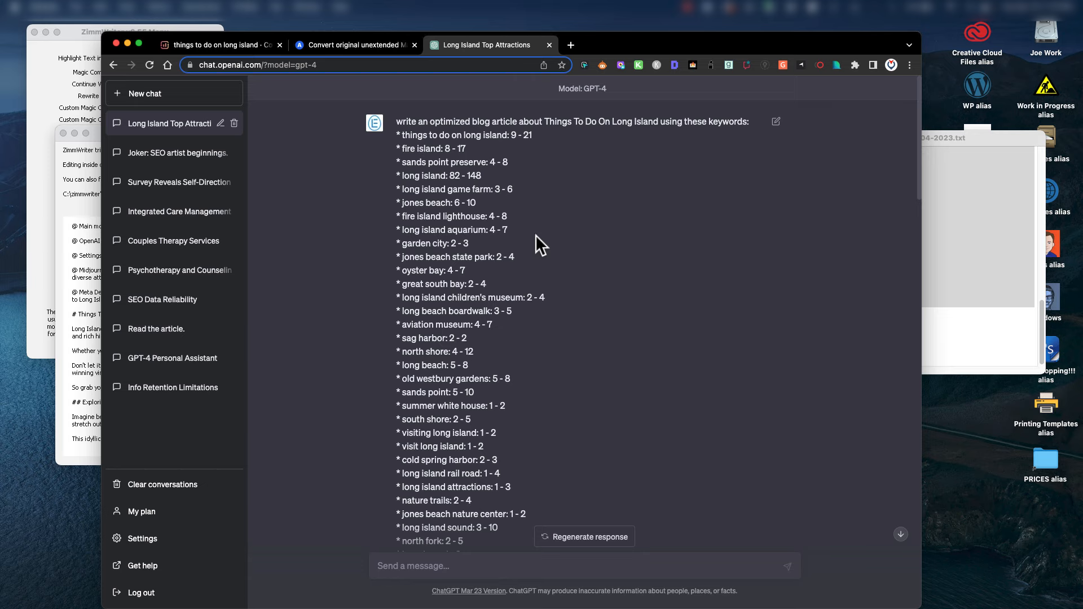
{"action": "scroll", "coordinate": [536, 234], "scroll_direction": "down", "scroll_amount": 20}
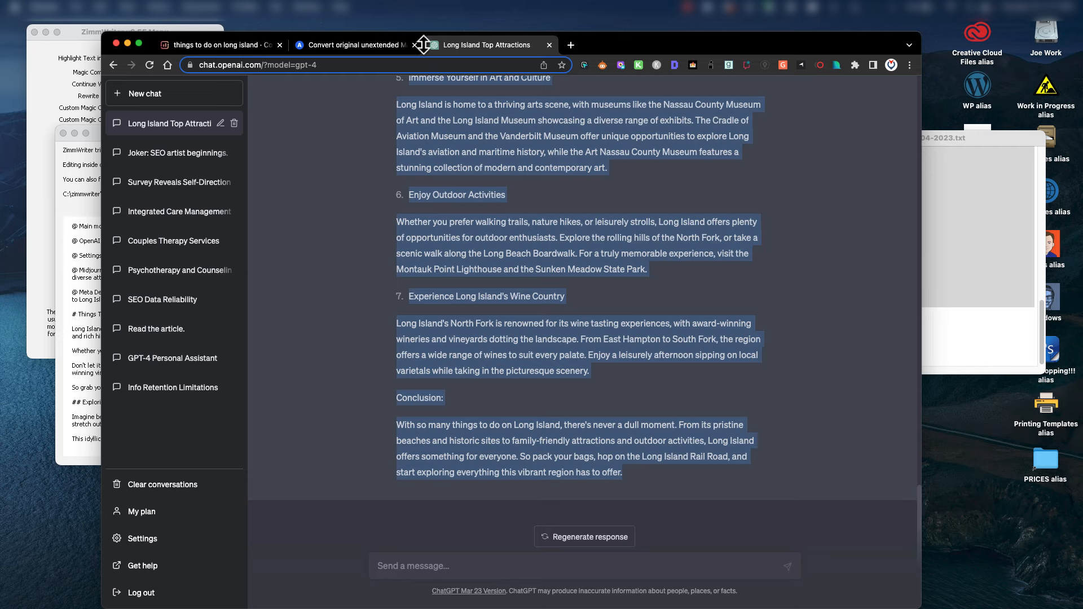
Review the article and terms panel in Surfer, highlighting 'Long Island Children's Museum'.
{"action": "left_click", "coordinate": [231, 43]}
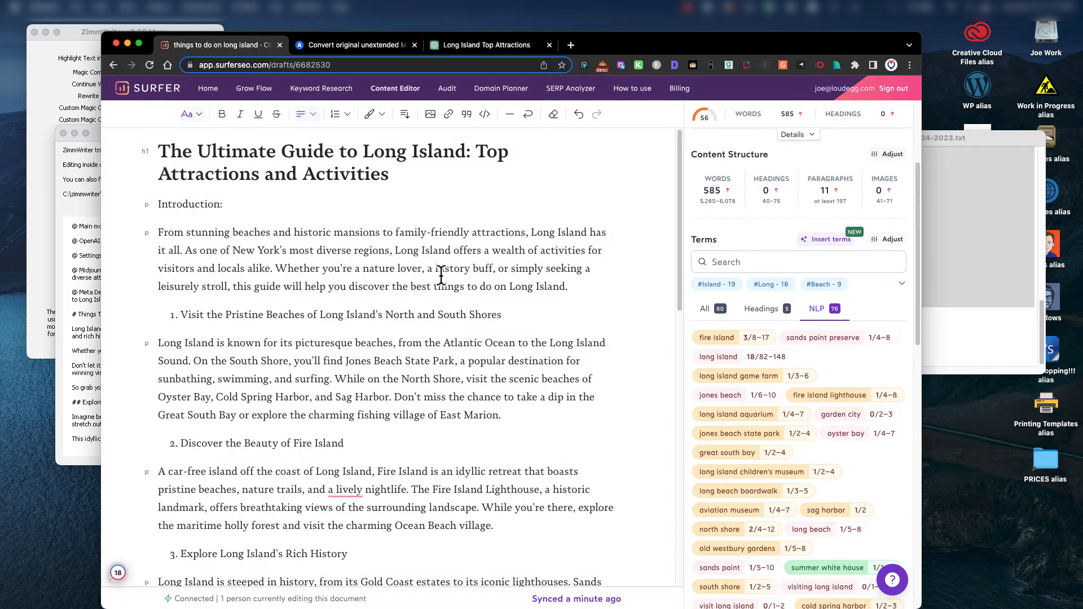
{"action": "scroll", "coordinate": [281, 381], "scroll_direction": "down", "scroll_amount": 5}
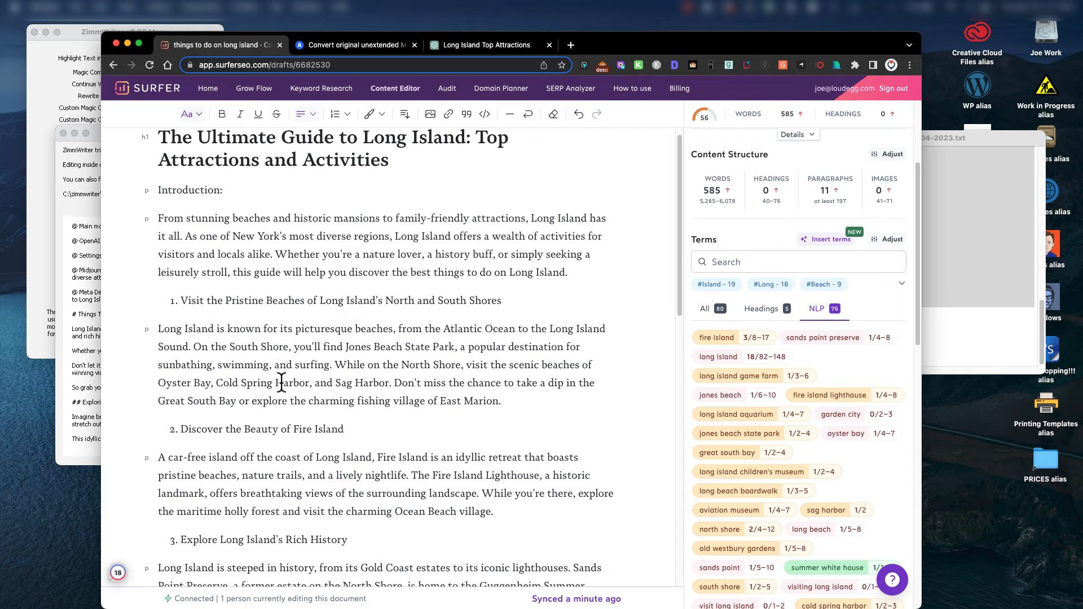
{"action": "scroll", "coordinate": [769, 246], "scroll_direction": "up", "scroll_amount": 3}
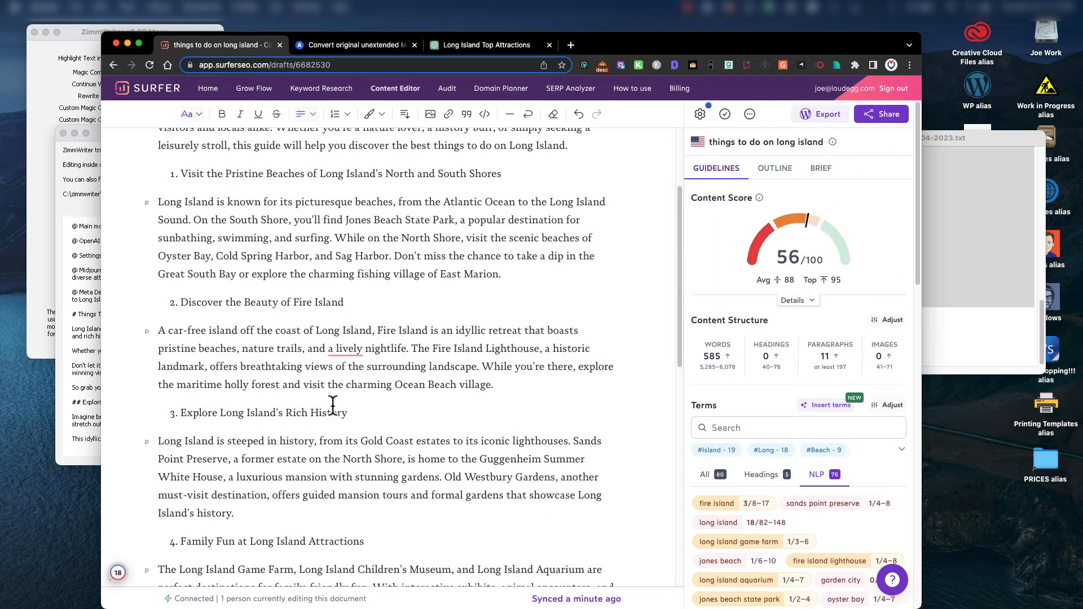
{"action": "scroll", "coordinate": [231, 522], "scroll_direction": "down", "scroll_amount": 2}
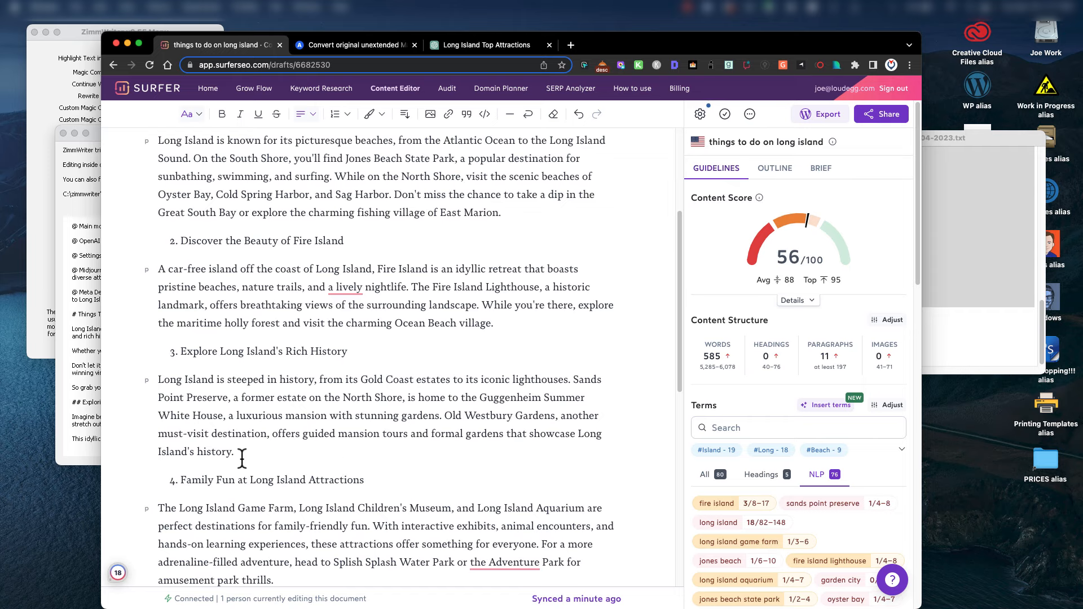
{"action": "scroll", "coordinate": [333, 480], "scroll_direction": "down", "scroll_amount": 1}
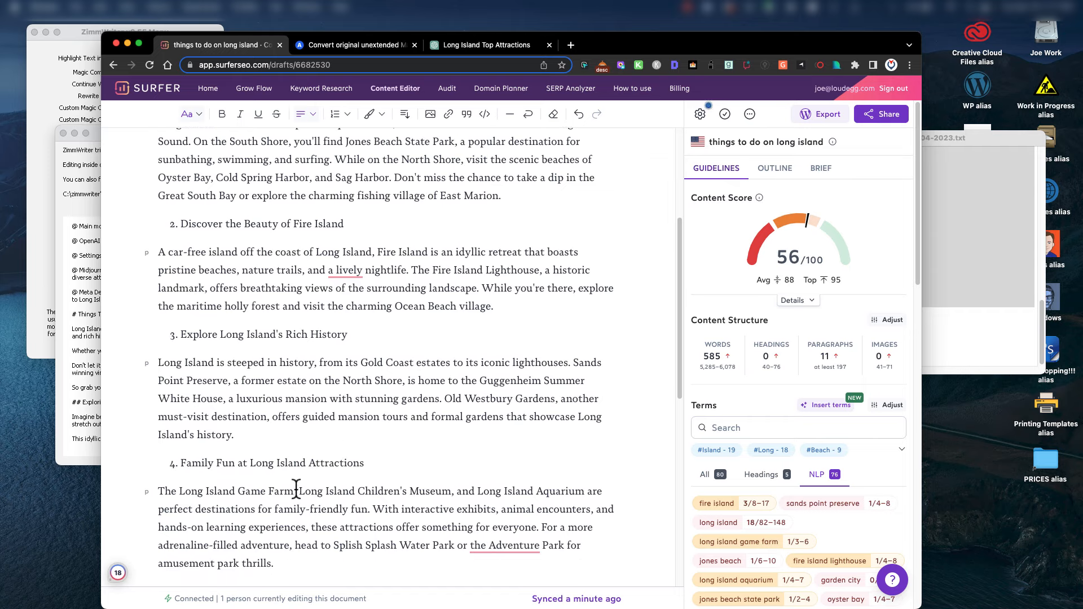
{"action": "left_click_drag", "start_coordinate": [300, 491], "coordinate": [452, 490]}
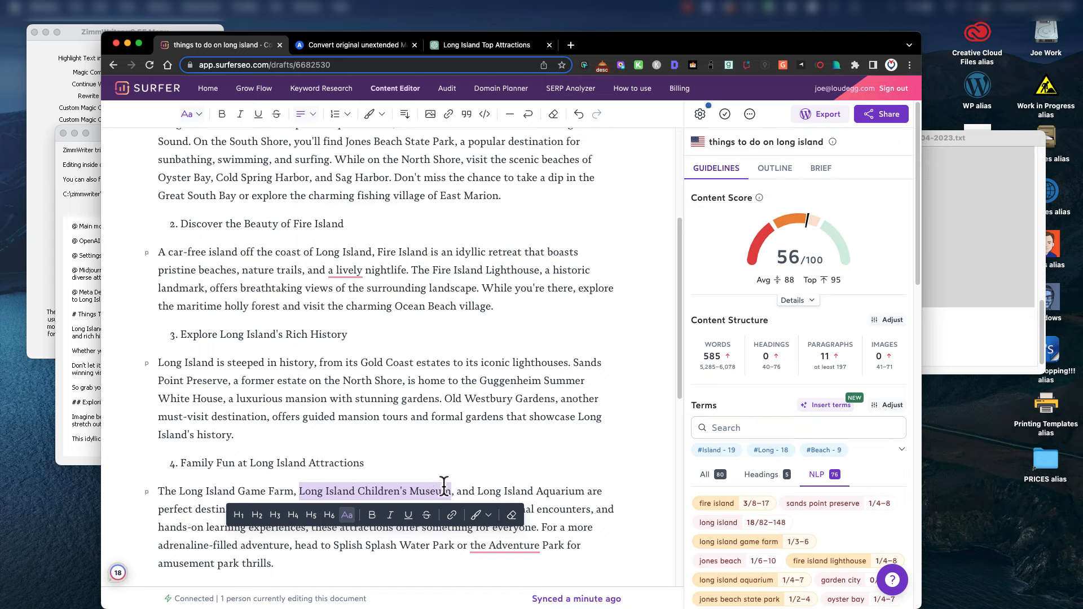
{"action": "scroll", "coordinate": [483, 467], "scroll_direction": "down", "scroll_amount": 1}
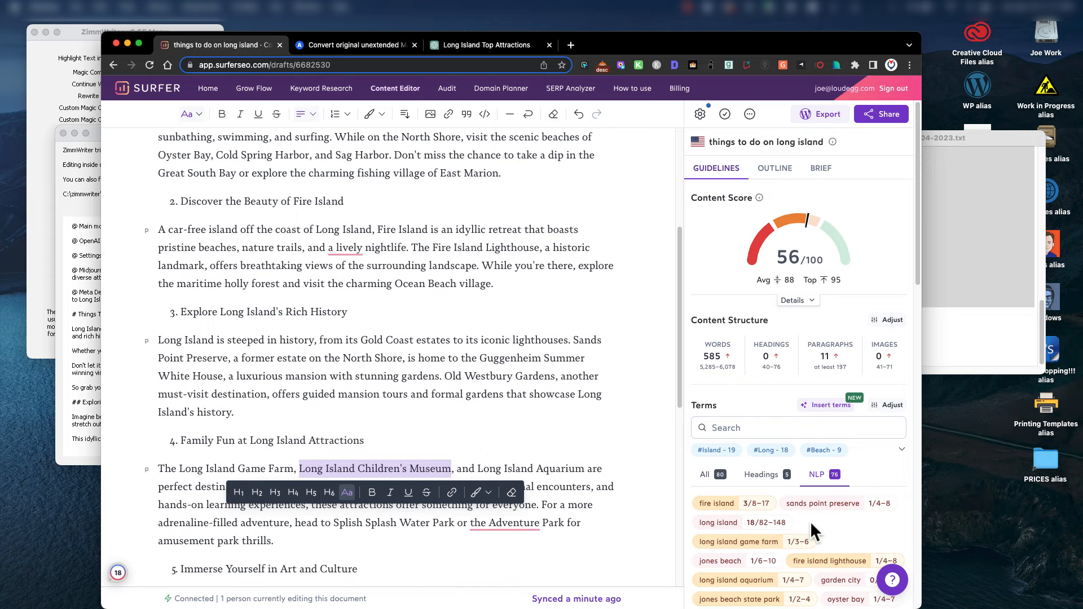
{"action": "scroll", "coordinate": [810, 522], "scroll_direction": "down", "scroll_amount": 3}
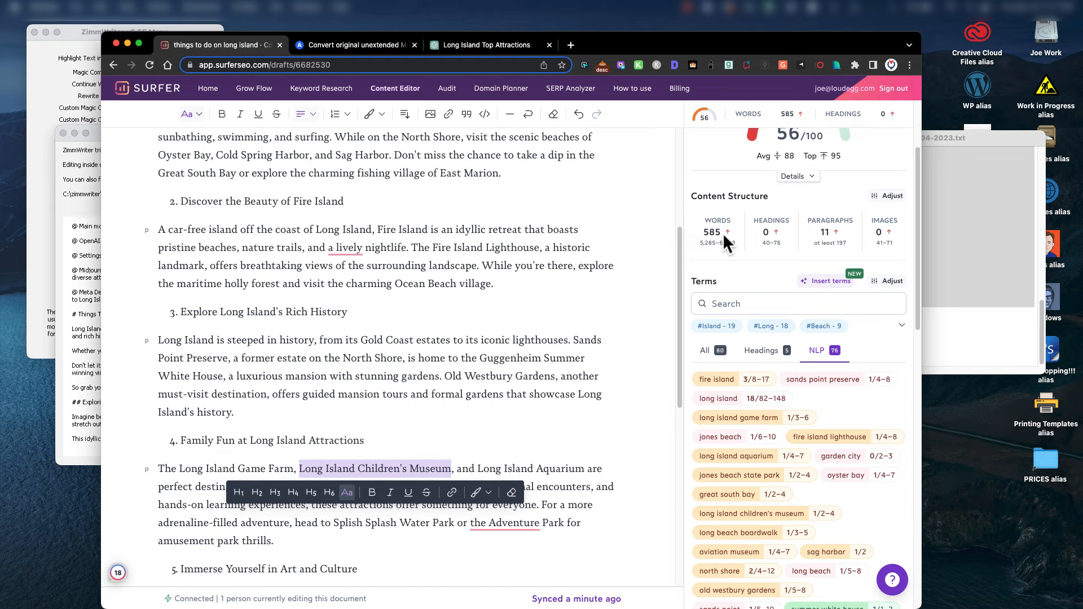
{"action": "scroll", "coordinate": [775, 260], "scroll_direction": "up", "scroll_amount": 3}
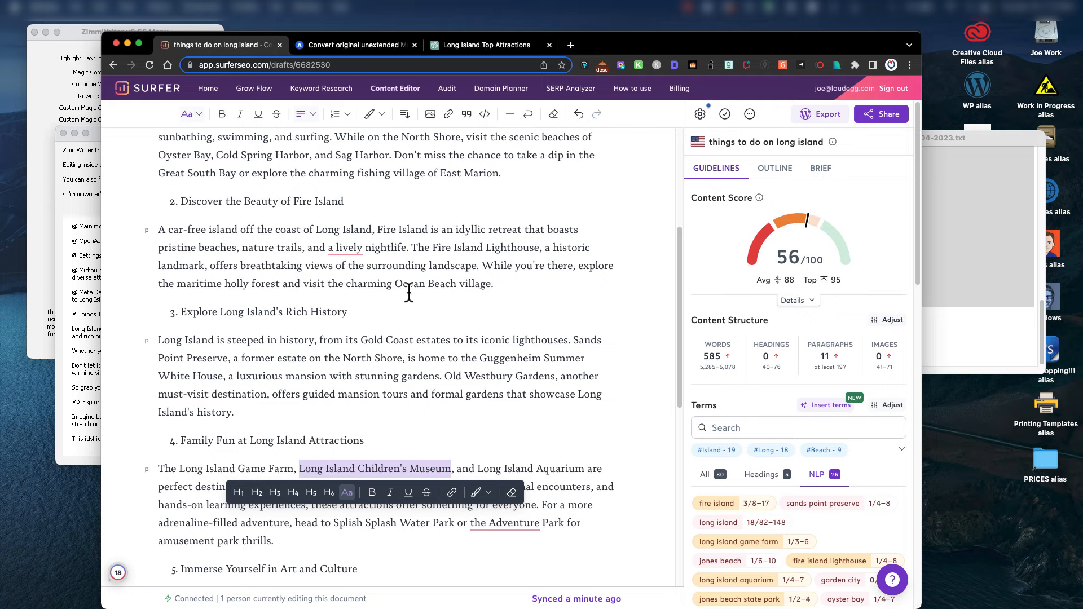
{"action": "scroll", "coordinate": [520, 337], "scroll_direction": "up", "scroll_amount": 5}
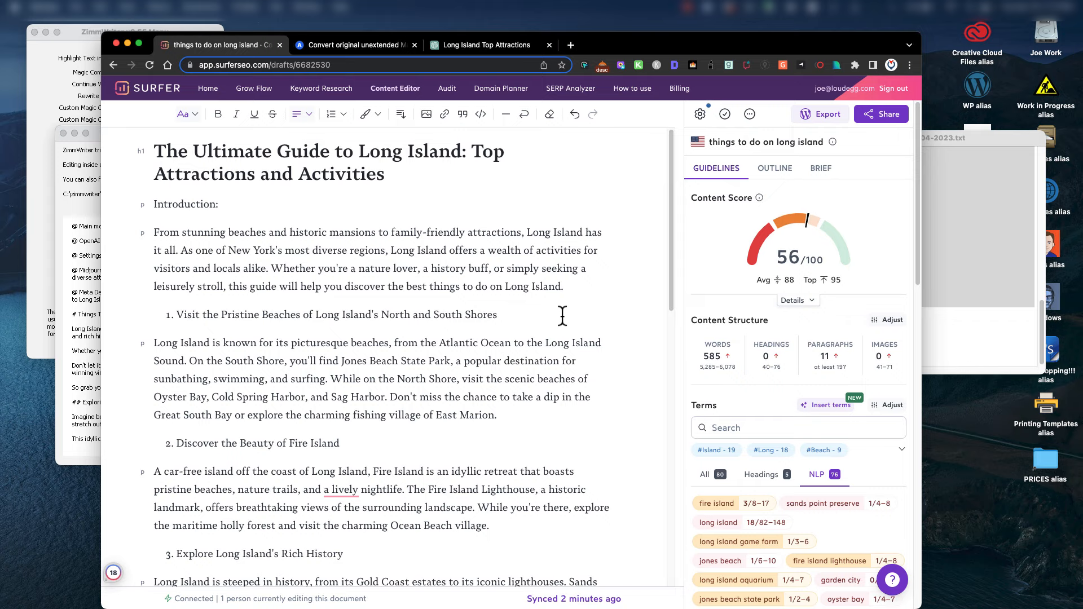
Delete all the article text, leaving a 0-word draft scoring 38/100.
{"action": "left_click", "coordinate": [462, 190]}
{"action": "key", "text": "ctrl+a"}
{"action": "key", "text": "BackSpace"}
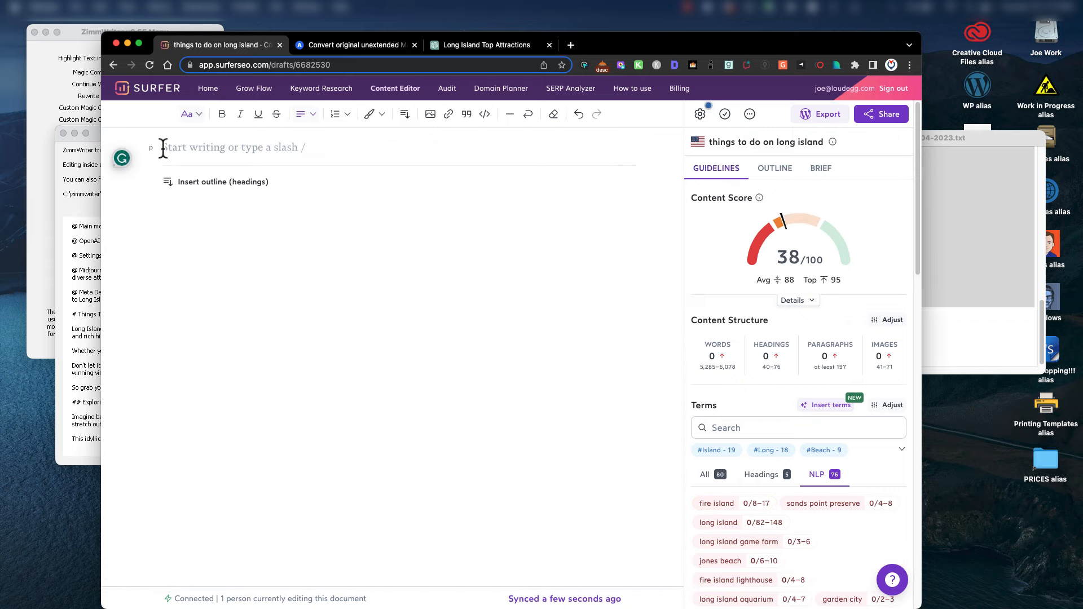